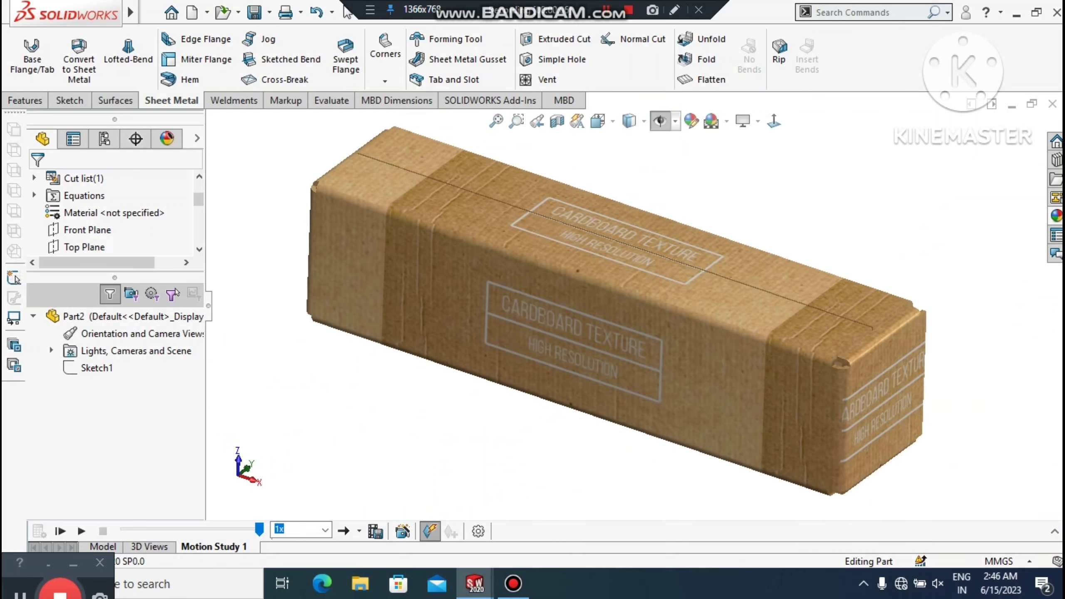
Examine the finished cardboard-textured box model from different angles and zoom levels
scroll(627, 310, down, 1)
scroll(615, 315, up, 1)
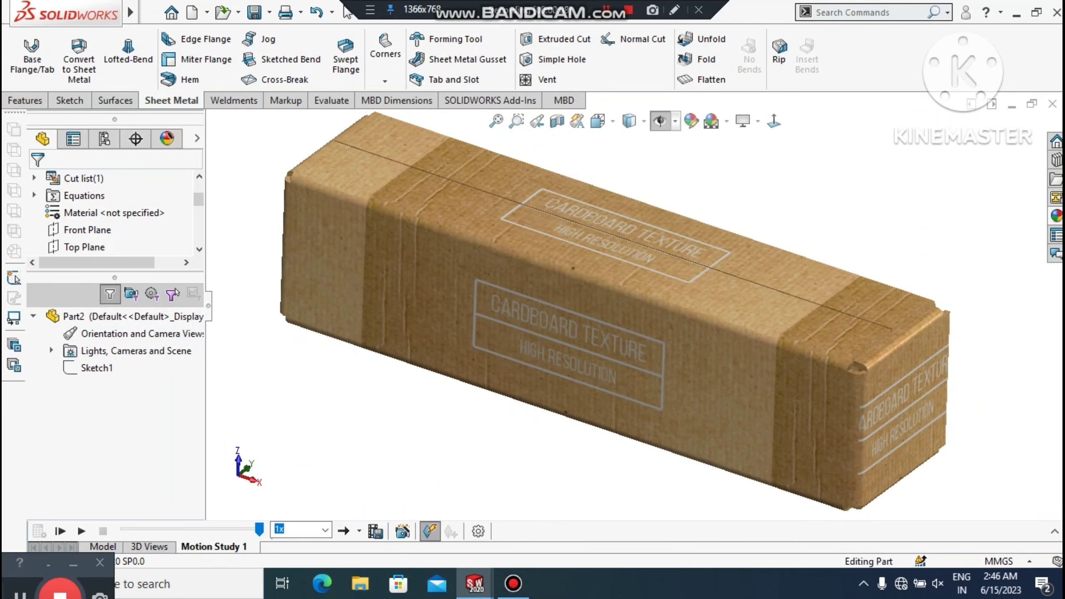
right_click(719, 200)
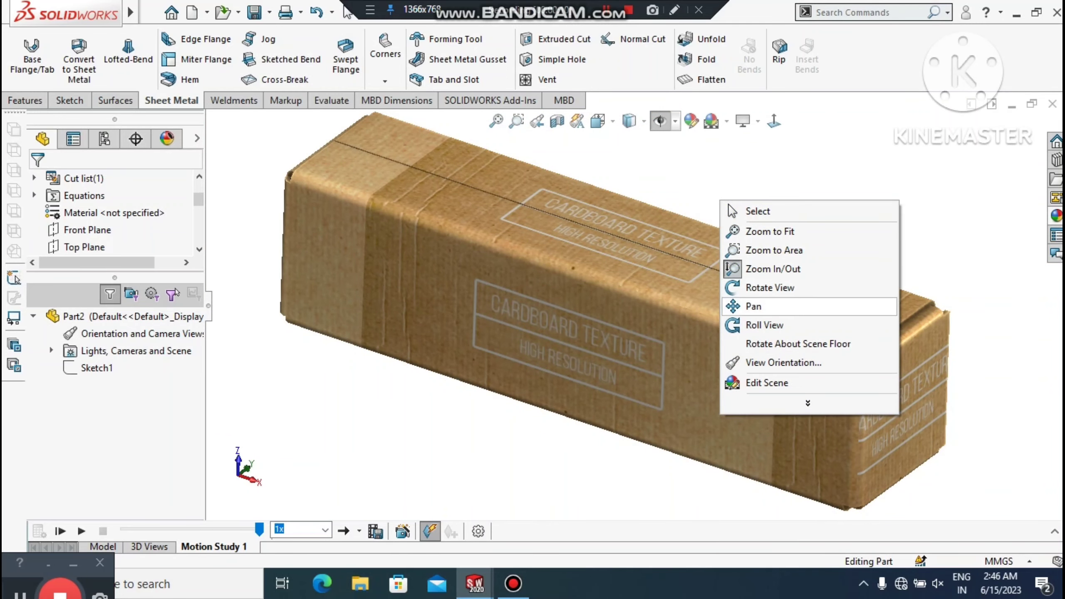
click(753, 306)
drag(690, 305, 730, 317)
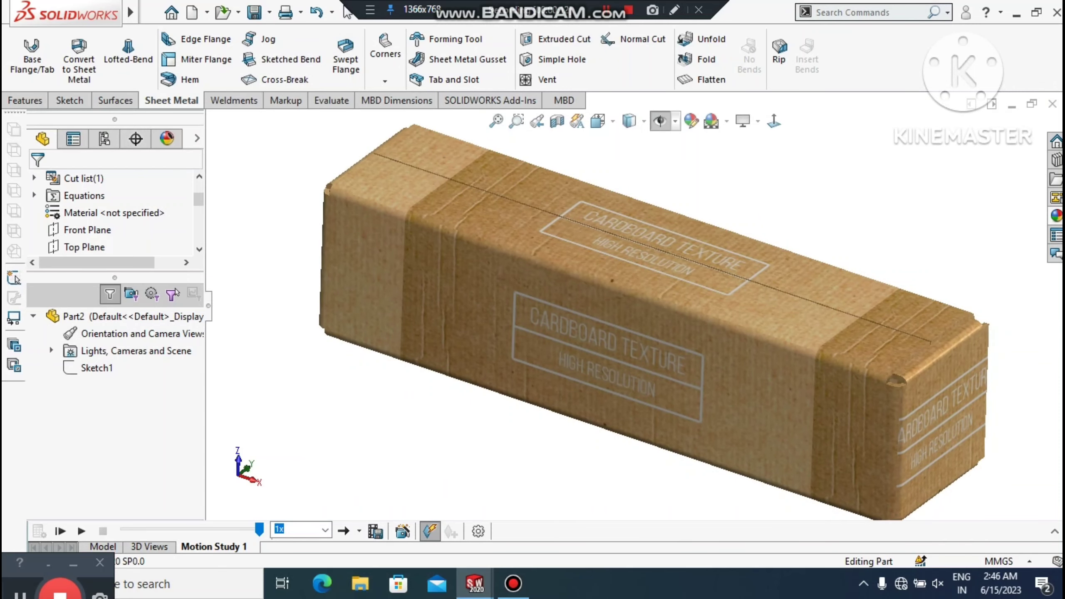
right_click(773, 208)
click(835, 280)
drag(834, 280, 785, 245)
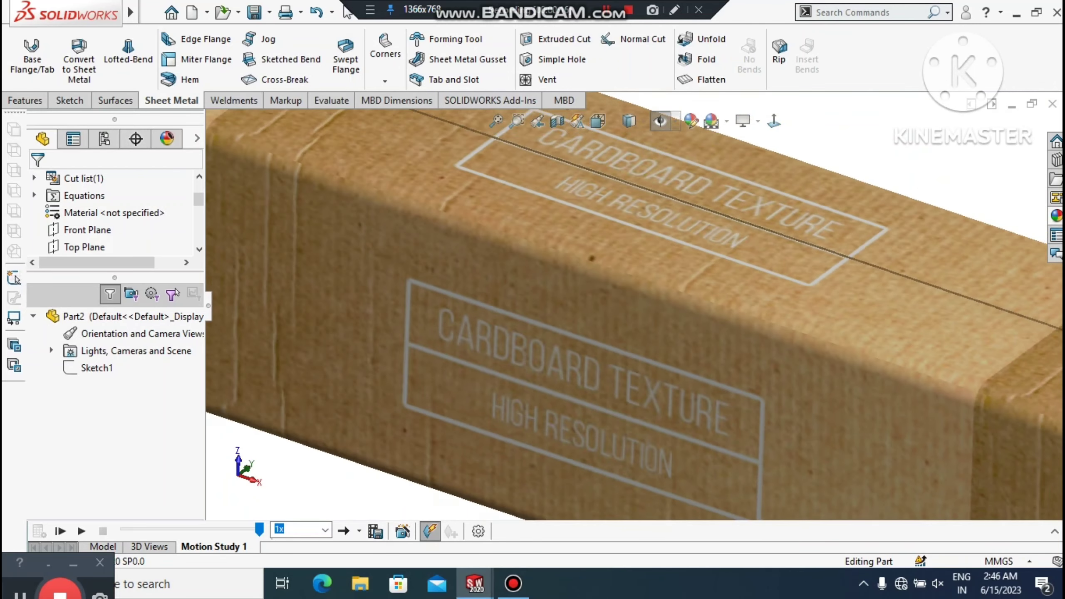
key(f)
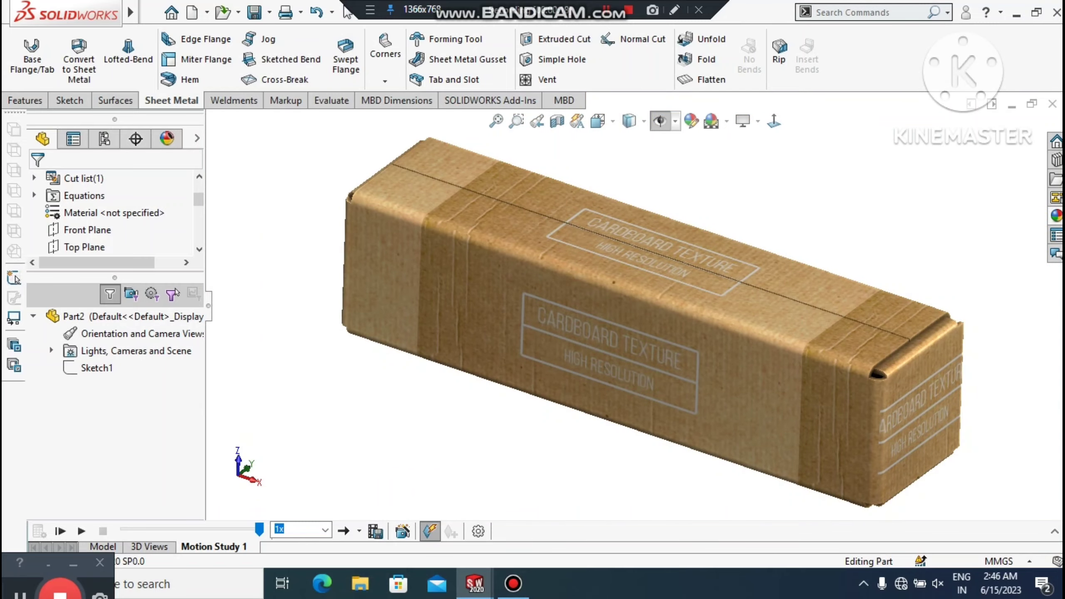
right_click(771, 179)
click(822, 264)
drag(770, 294, 747, 311)
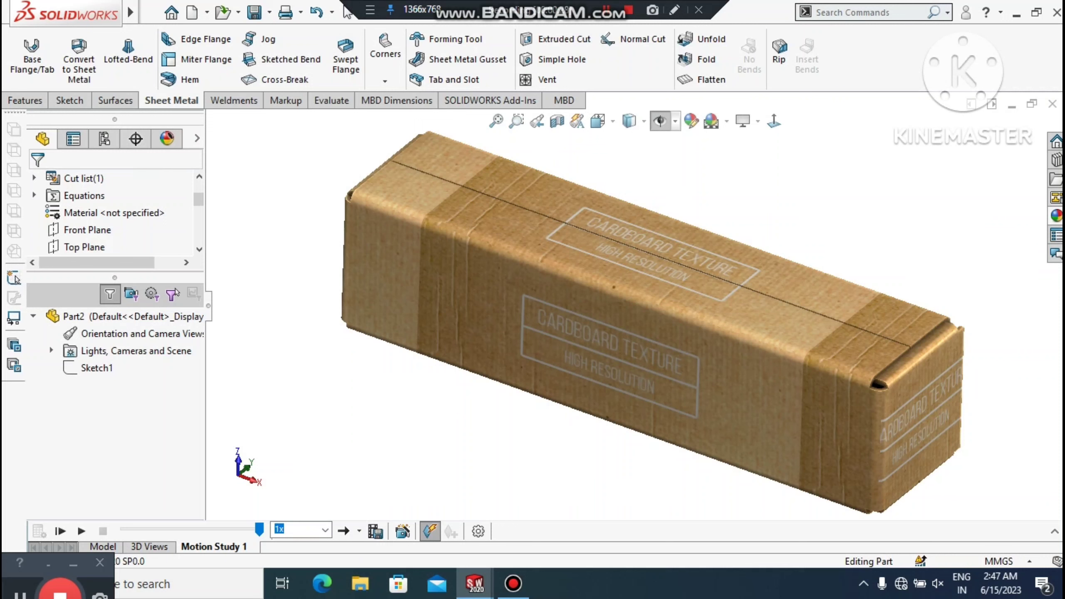
Switch Ambient Occlusion off and back on to compare the shading of the box
click(758, 121)
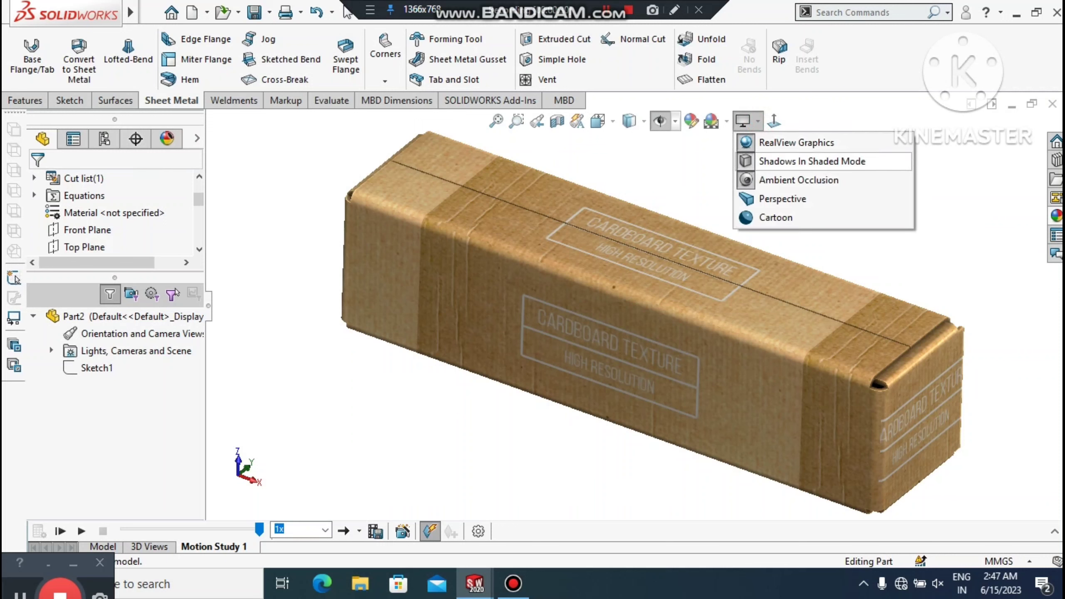
click(799, 180)
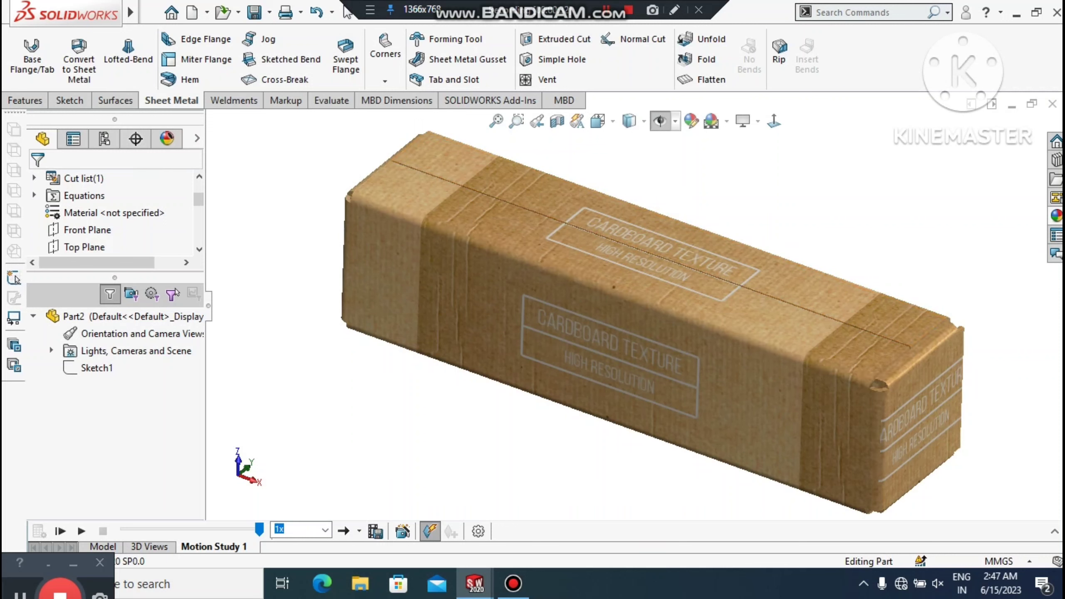
click(60, 531)
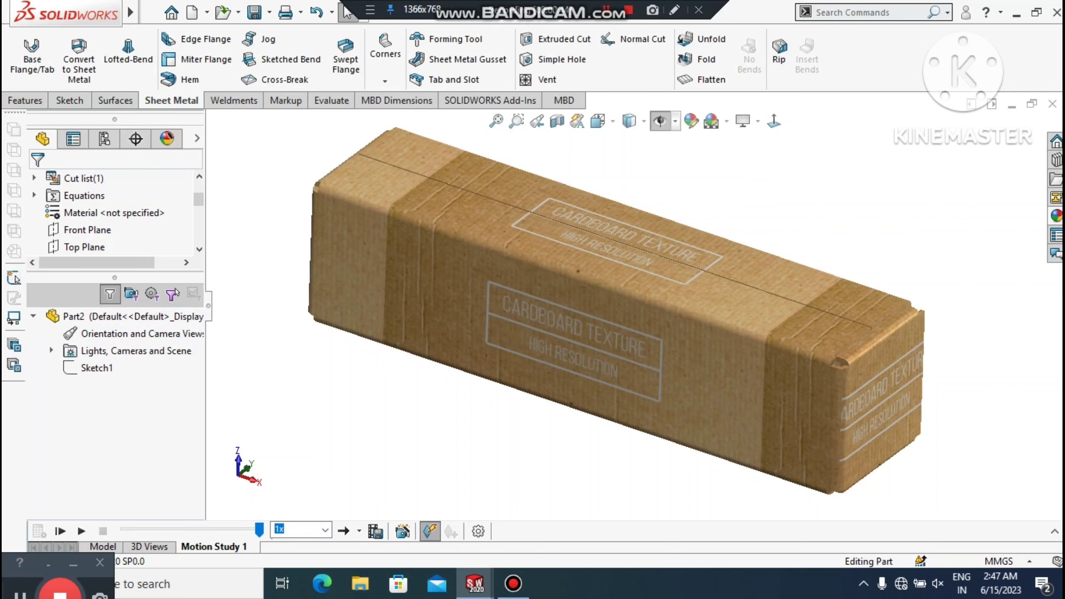
click(752, 124)
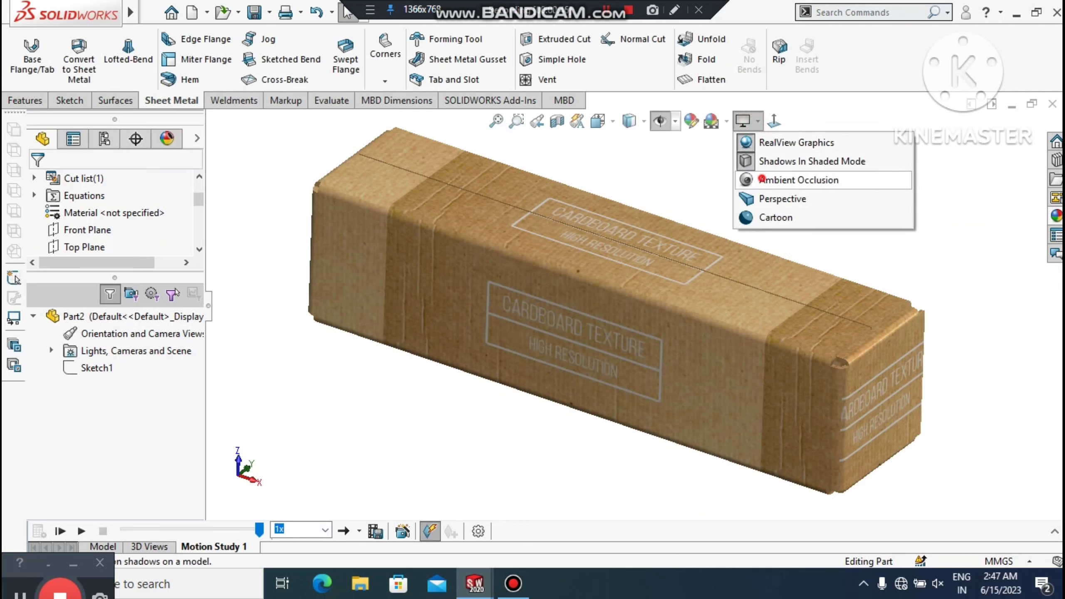
click(761, 179)
Apply the Cartoon display effect to the box and inspect its look up close
click(750, 122)
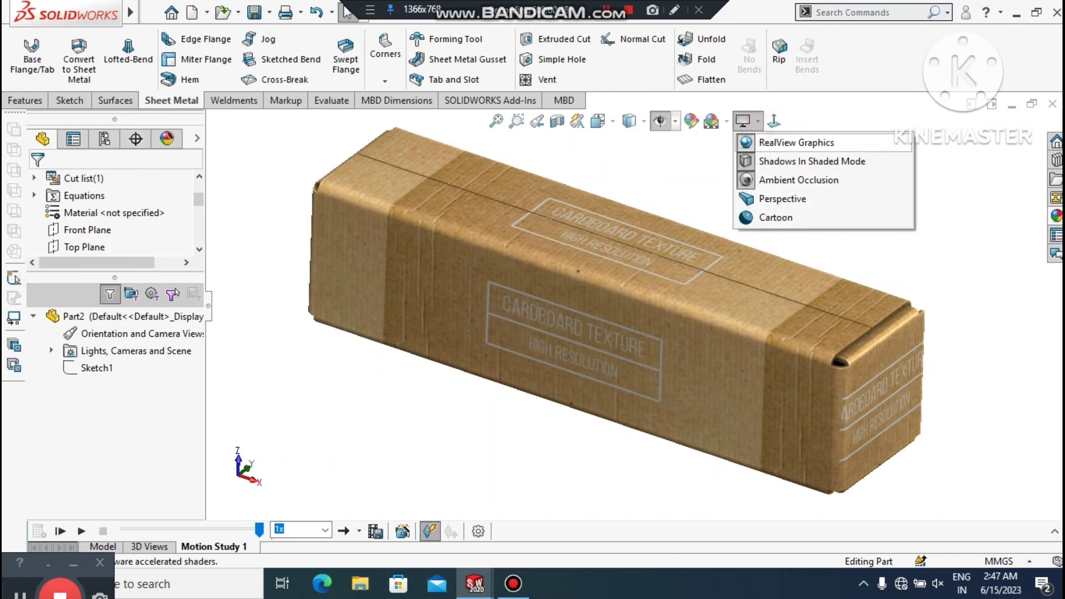
click(767, 217)
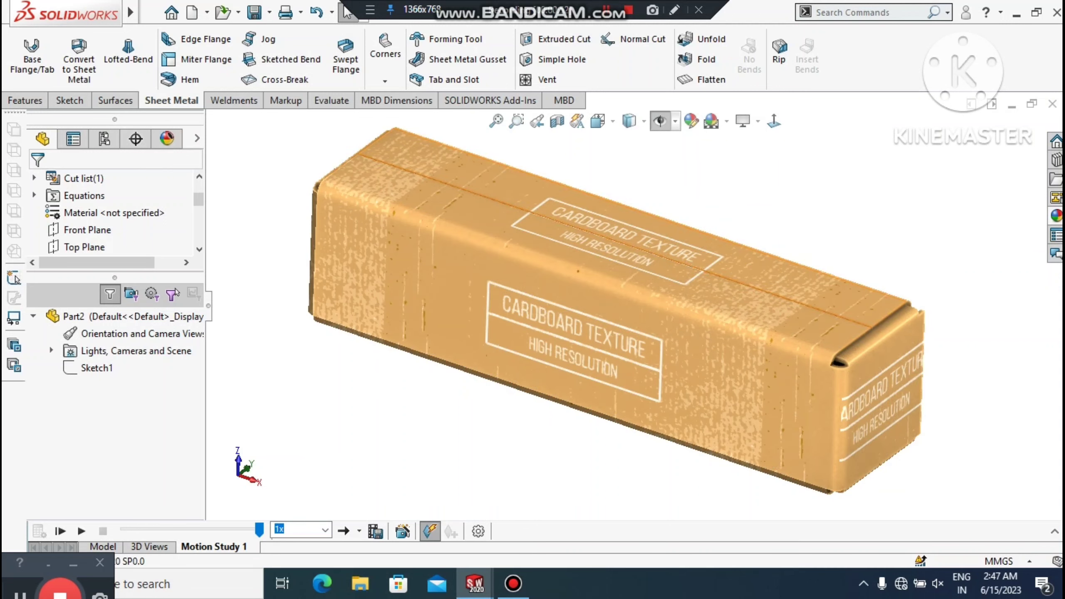
right_click(755, 211)
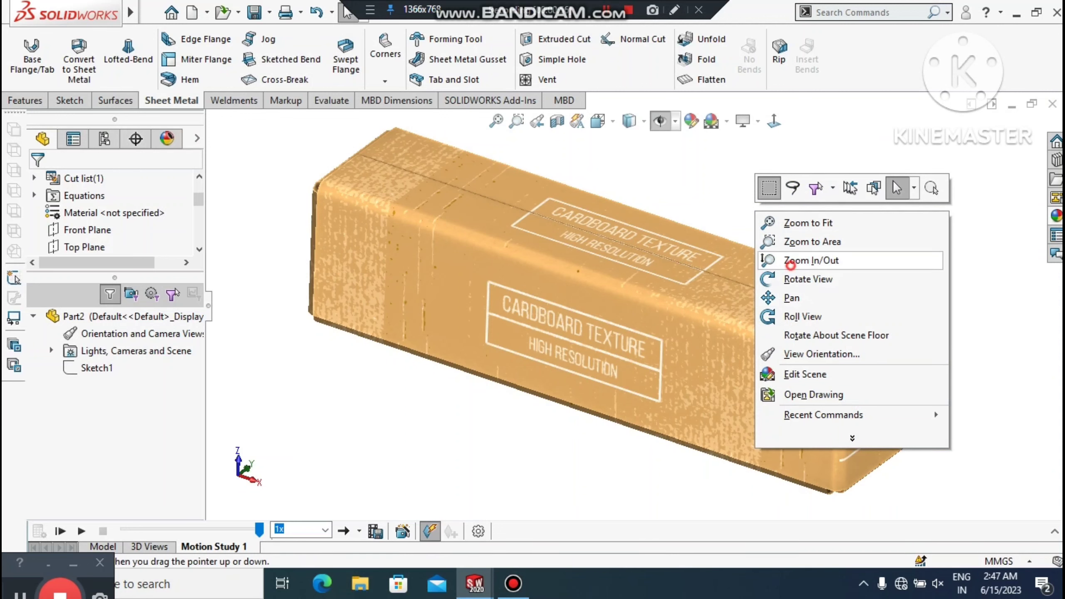
click(771, 279)
mouse_move(771, 279)
mouse_down()
mouse_move(771, 216)
mouse_move(771, 269)
mouse_up()
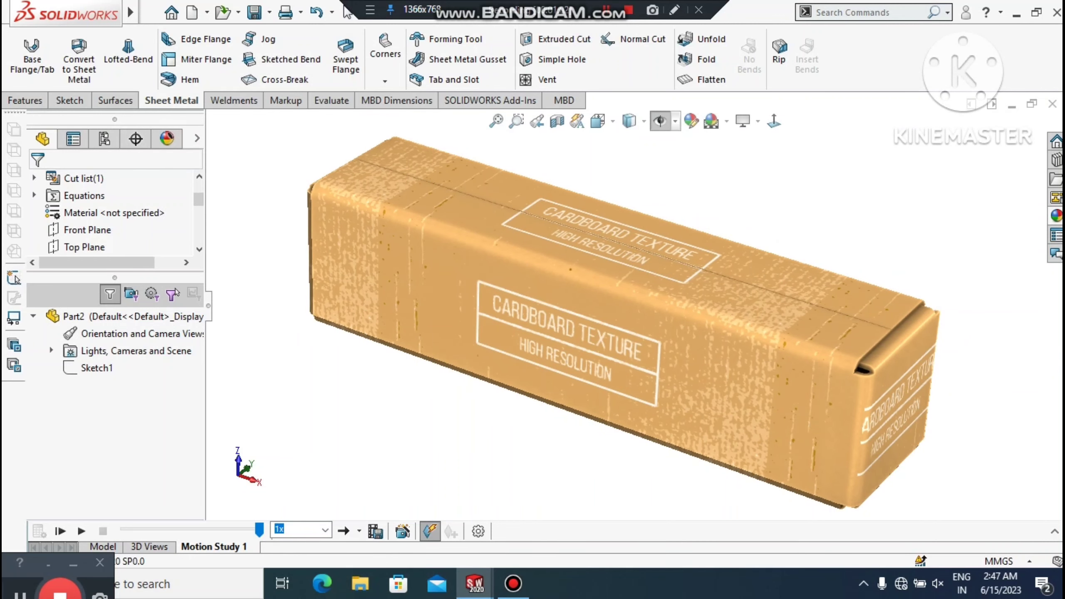
click(774, 232)
scroll(775, 232, down, 2)
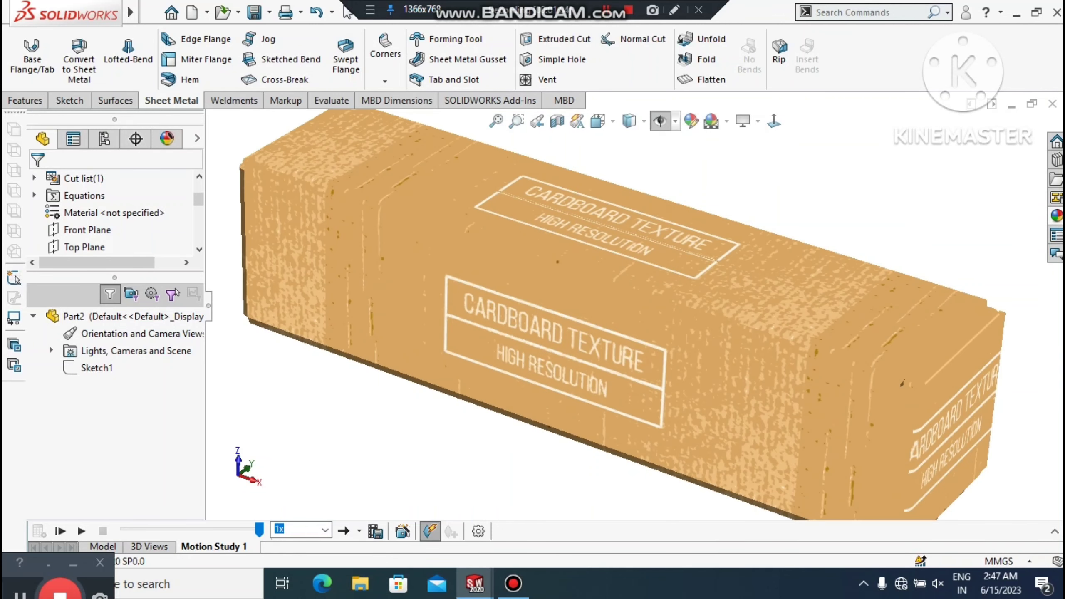
scroll(774, 231, up, 2)
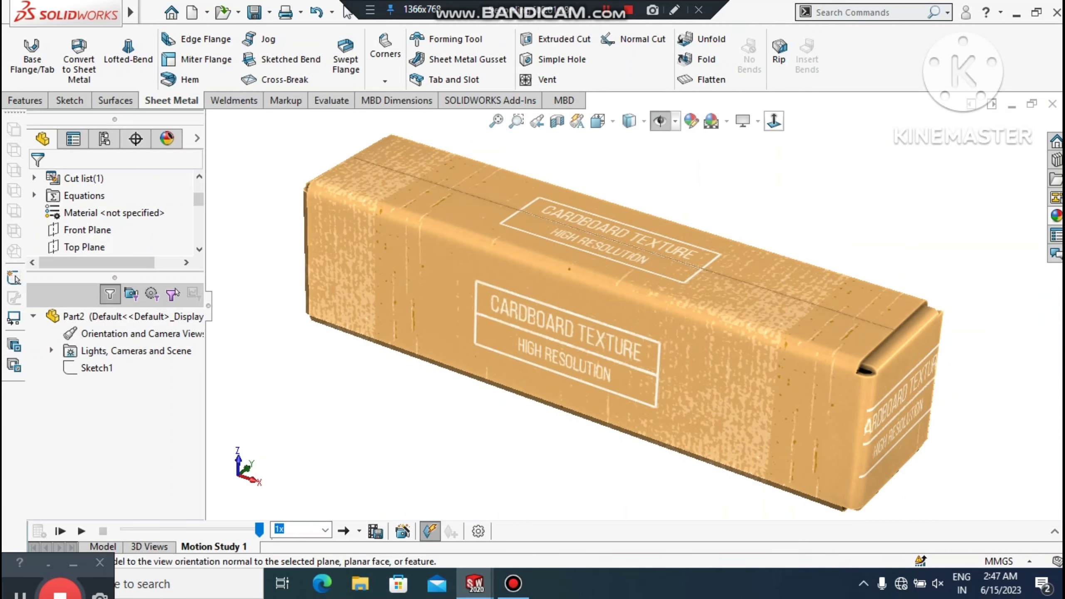
Toggle the Perspective display and remove the Cartoon effect from the box model
click(744, 122)
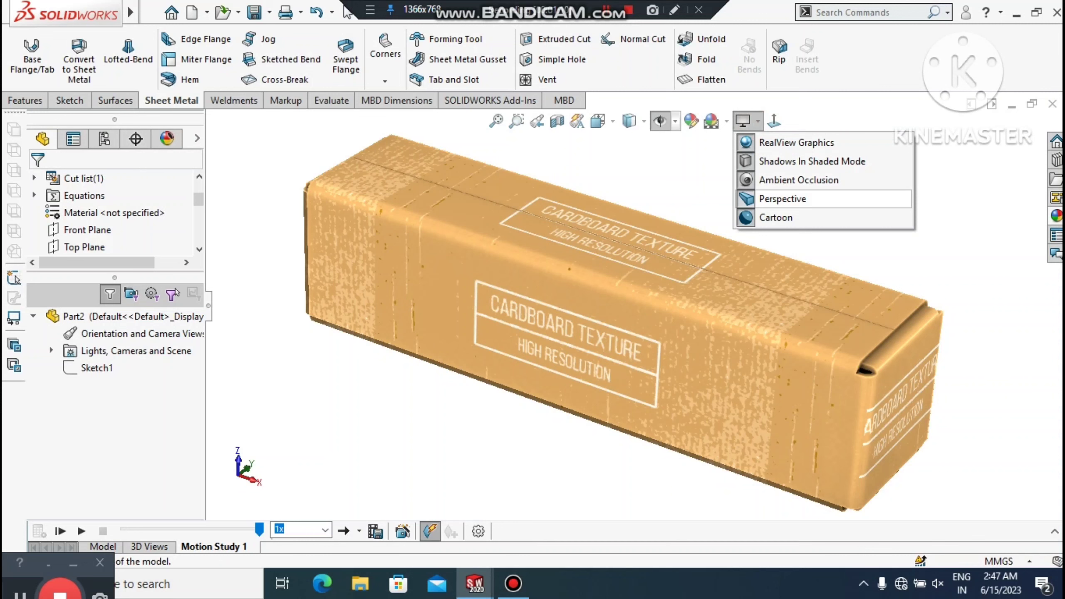
click(783, 199)
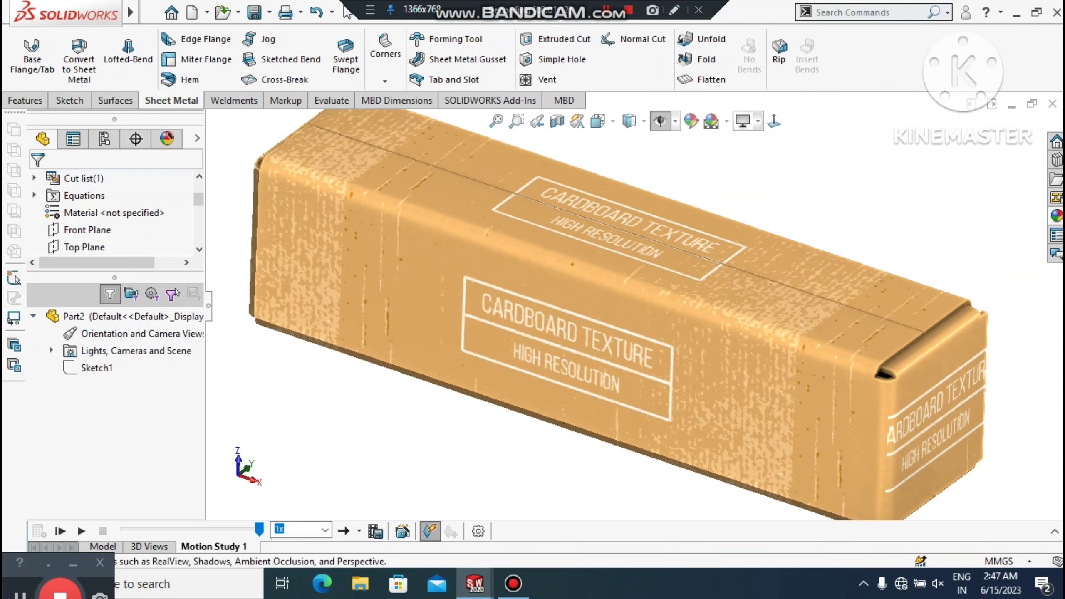
click(743, 121)
click(762, 218)
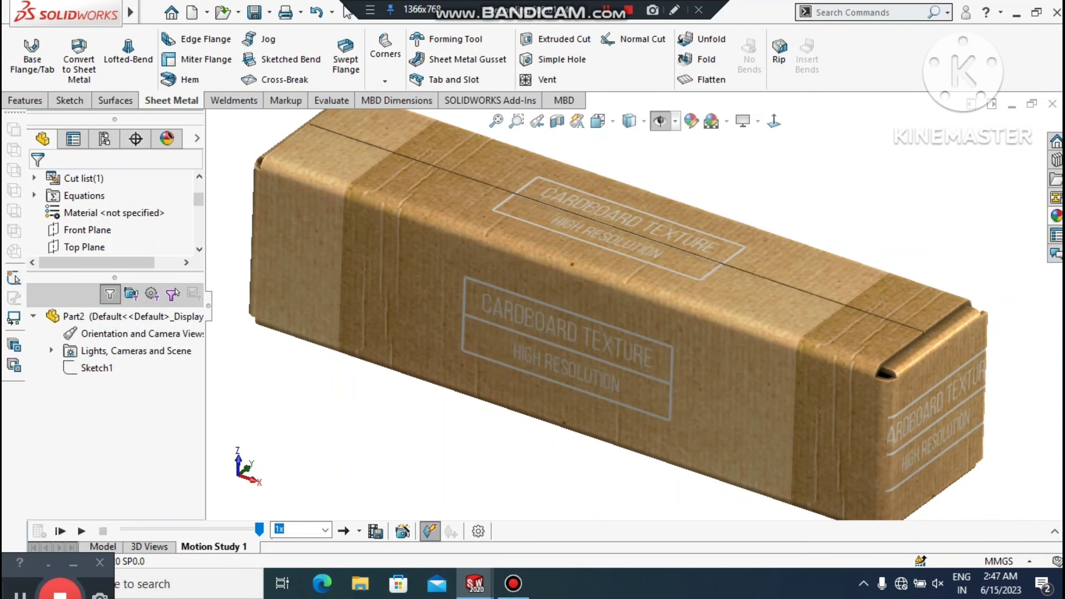
scroll(636, 304, up, 4)
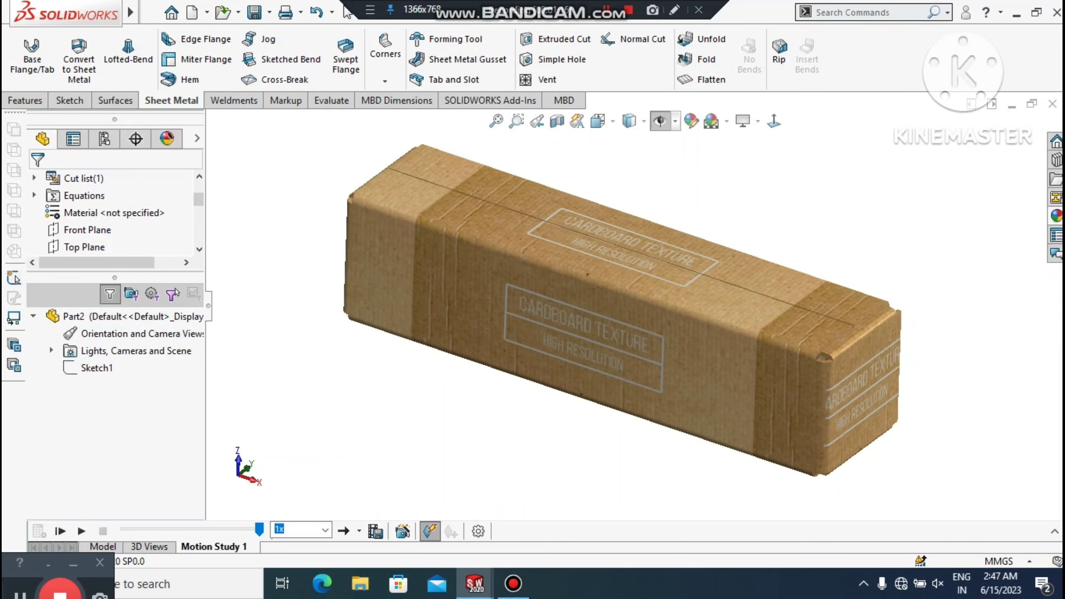
scroll(635, 304, down, 2)
right_click(795, 175)
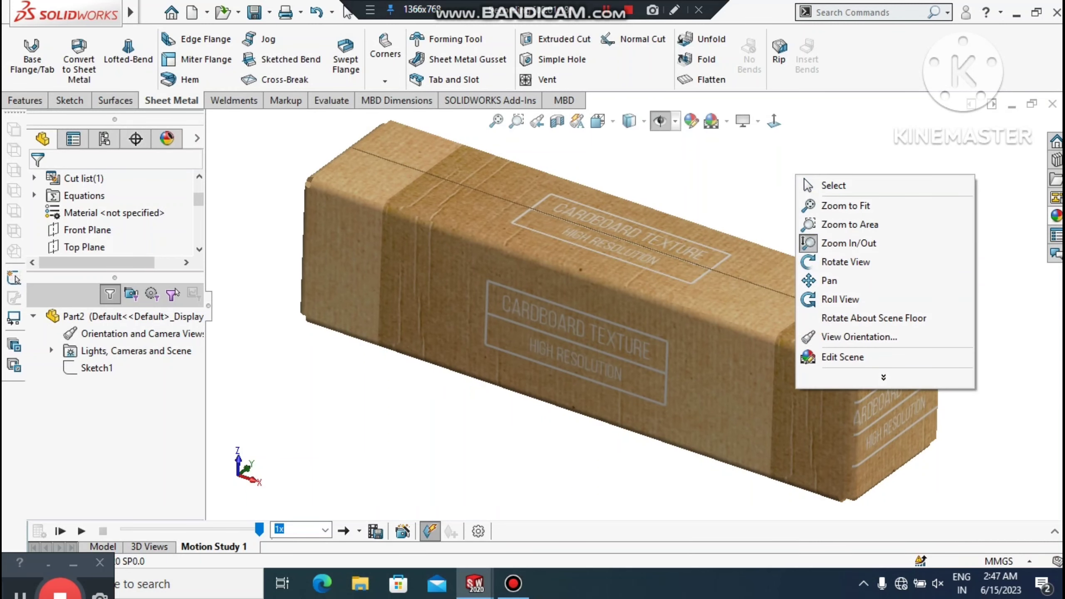
click(842, 243)
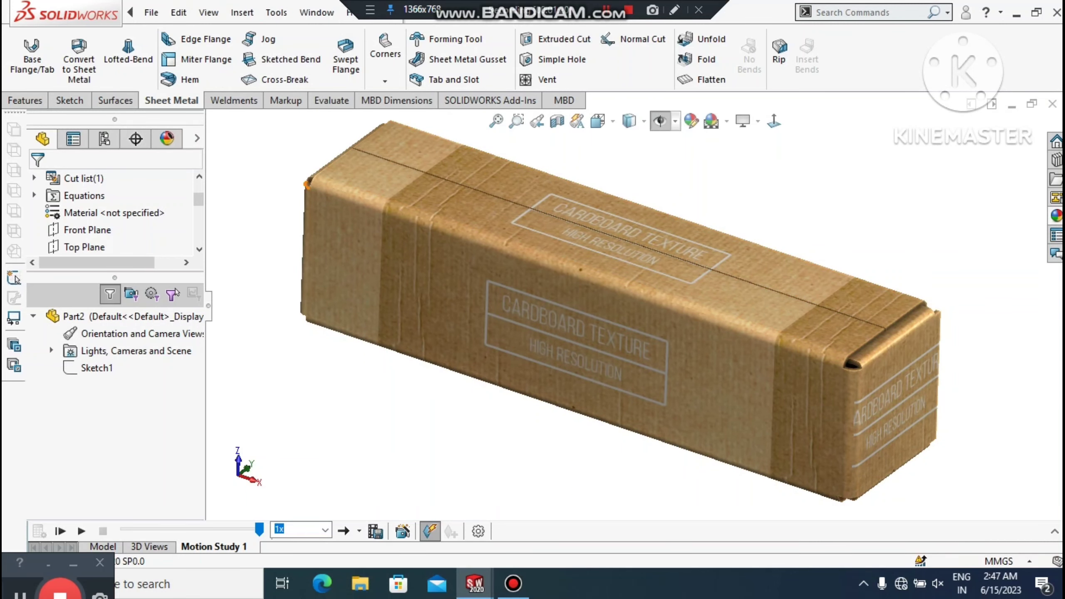
Create a new part document
click(151, 12)
click(178, 37)
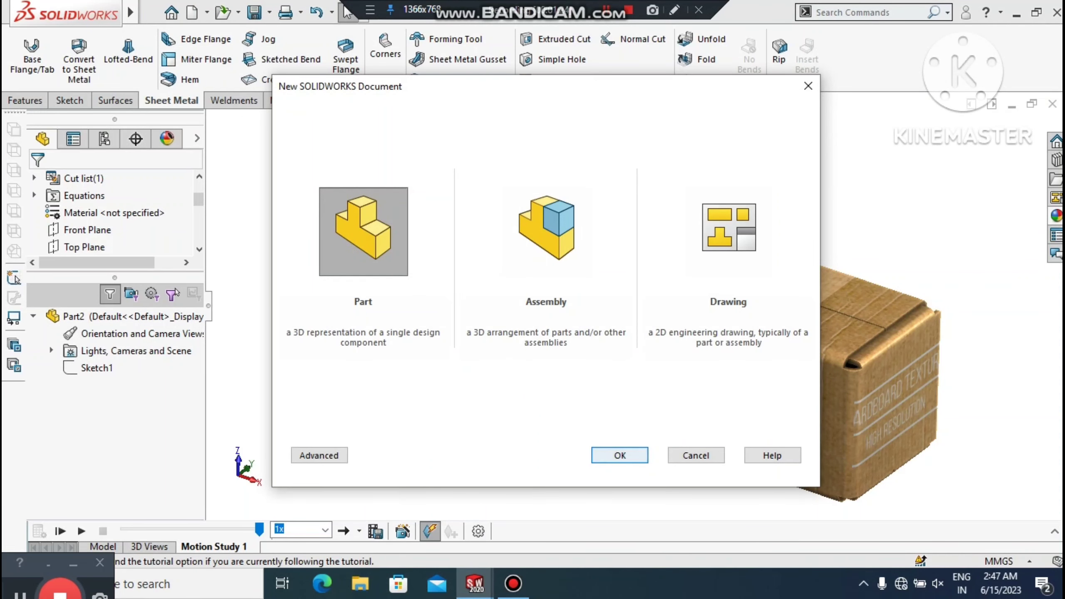
click(620, 456)
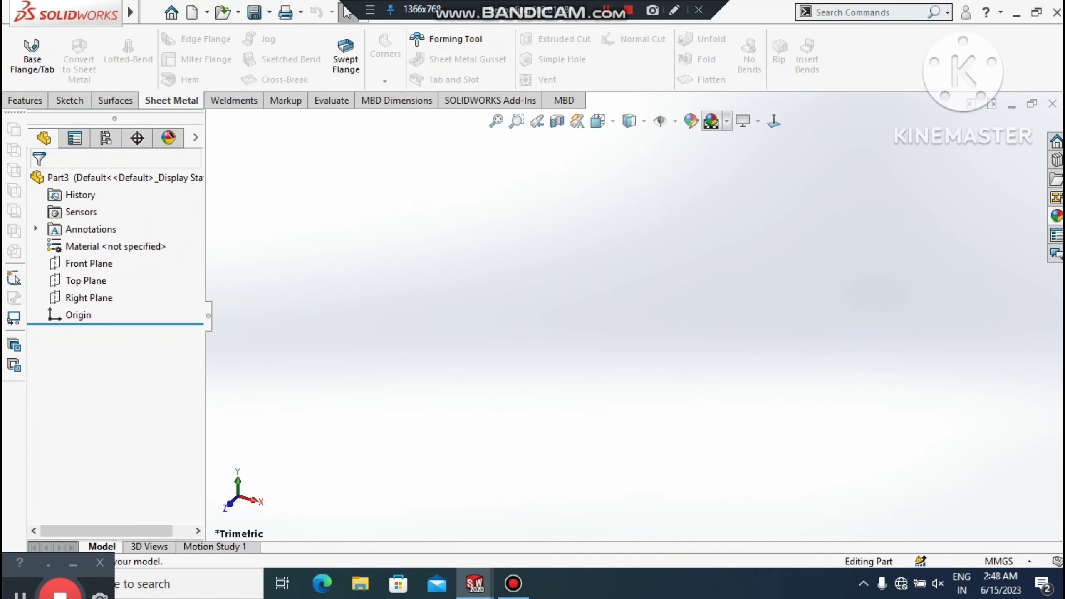
Change the scene to a plain white background and set the document units to MMGS (millimeter, gram, second)
click(727, 122)
click(732, 160)
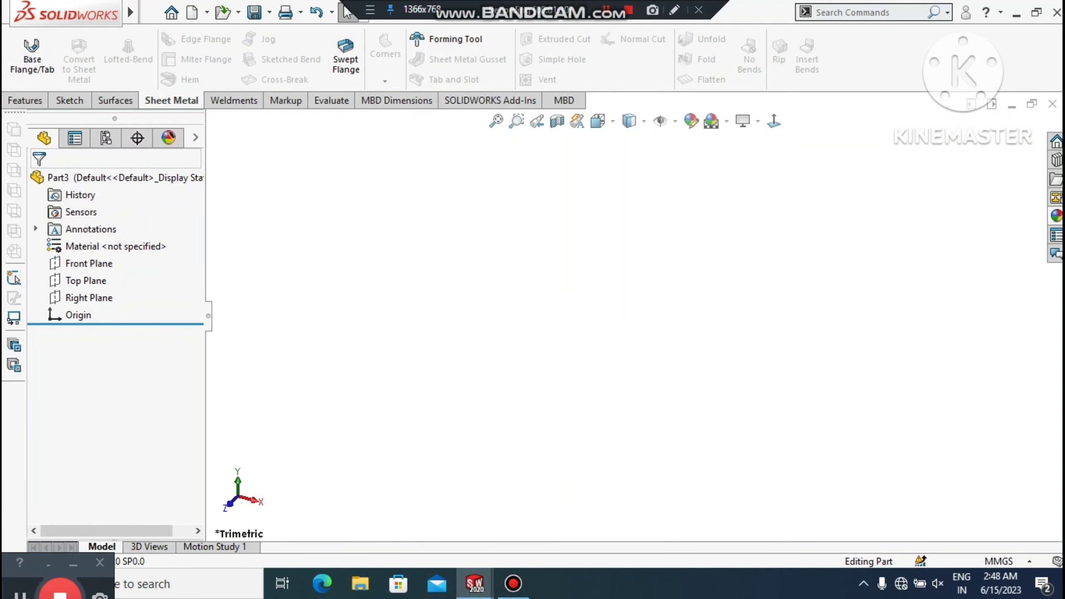
click(1004, 561)
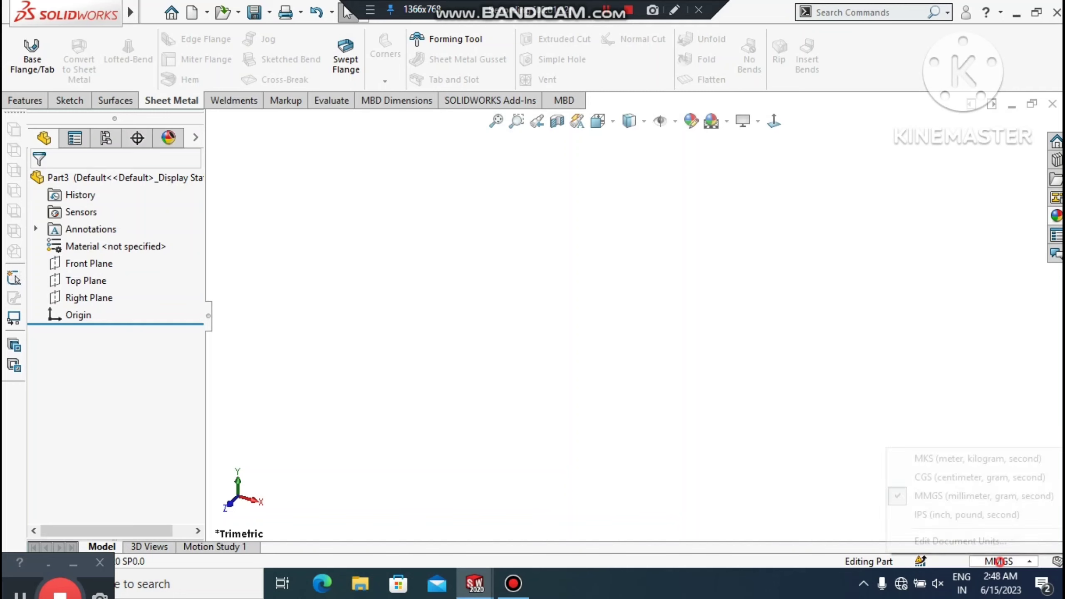
click(962, 496)
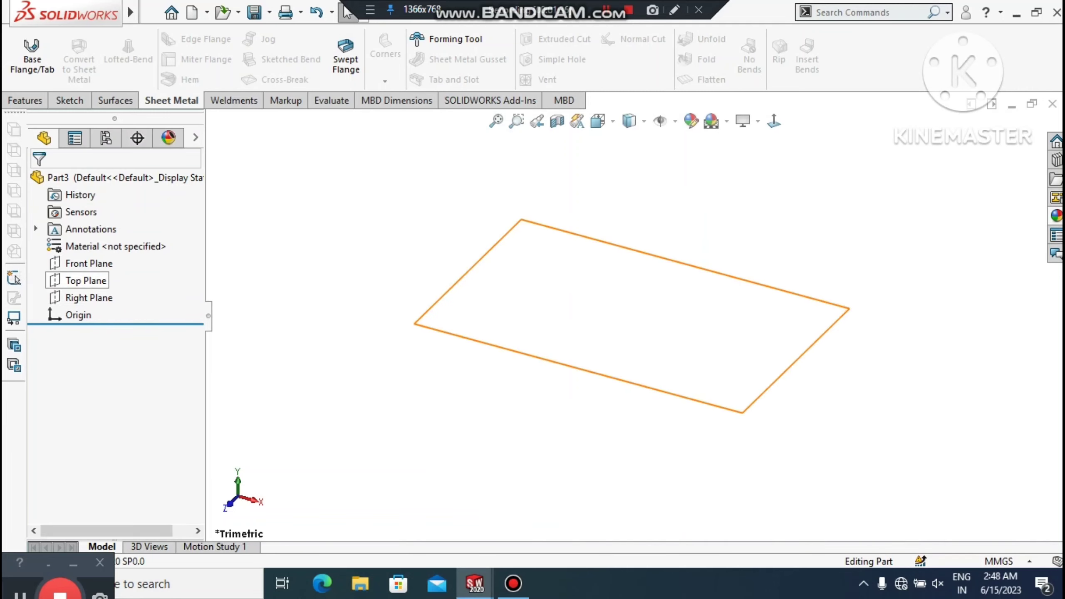
Start a sketch on the Top Plane and draw a center rectangle at the origin, about 268 mm long and 84 mm high
right_click(87, 281)
click(103, 260)
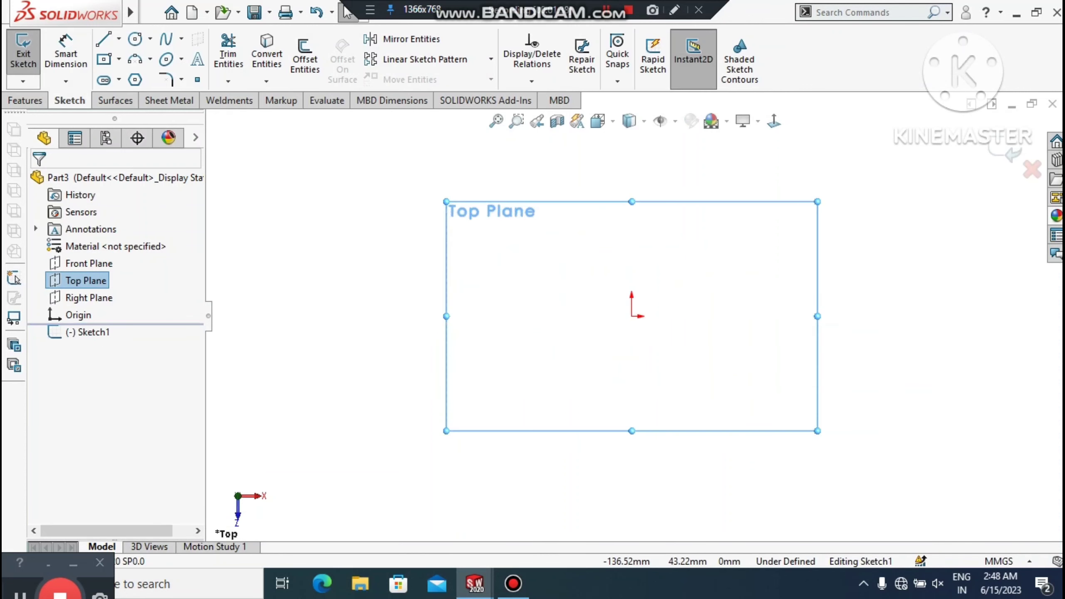
click(347, 227)
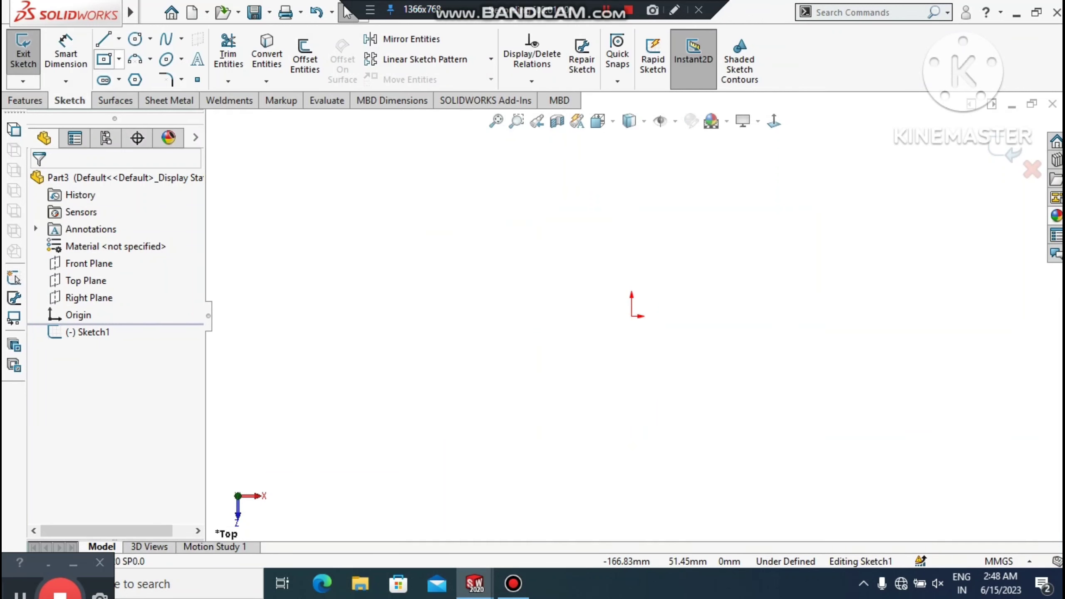
click(119, 58)
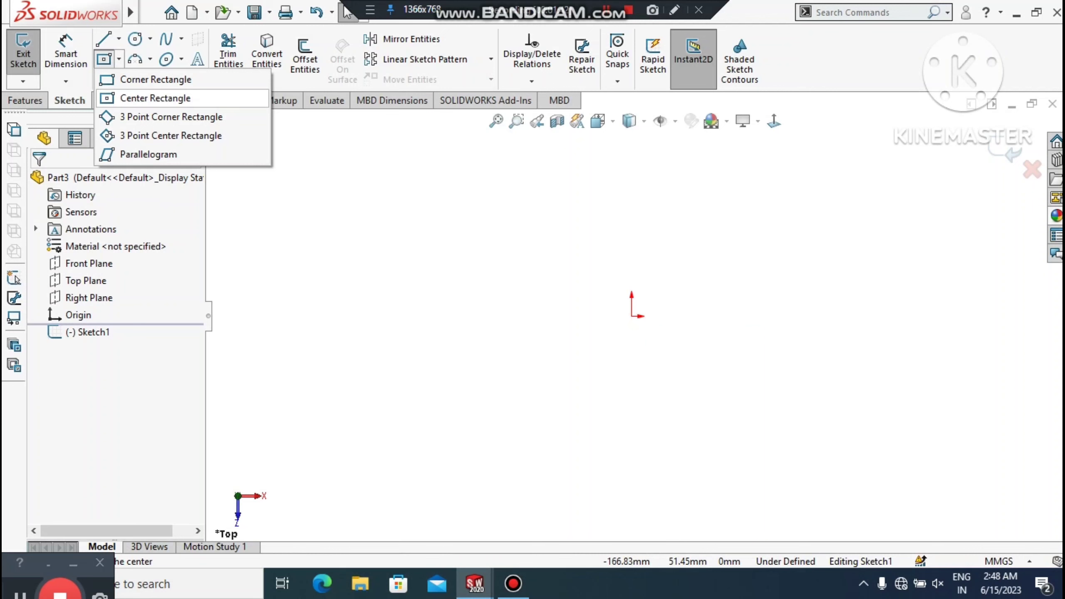
click(155, 98)
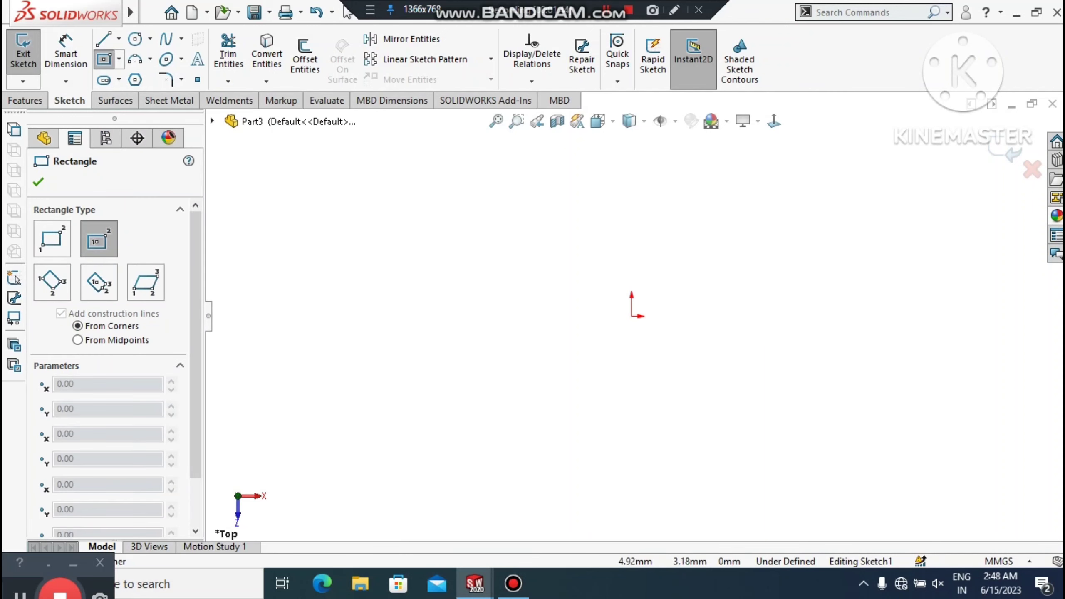
click(632, 316)
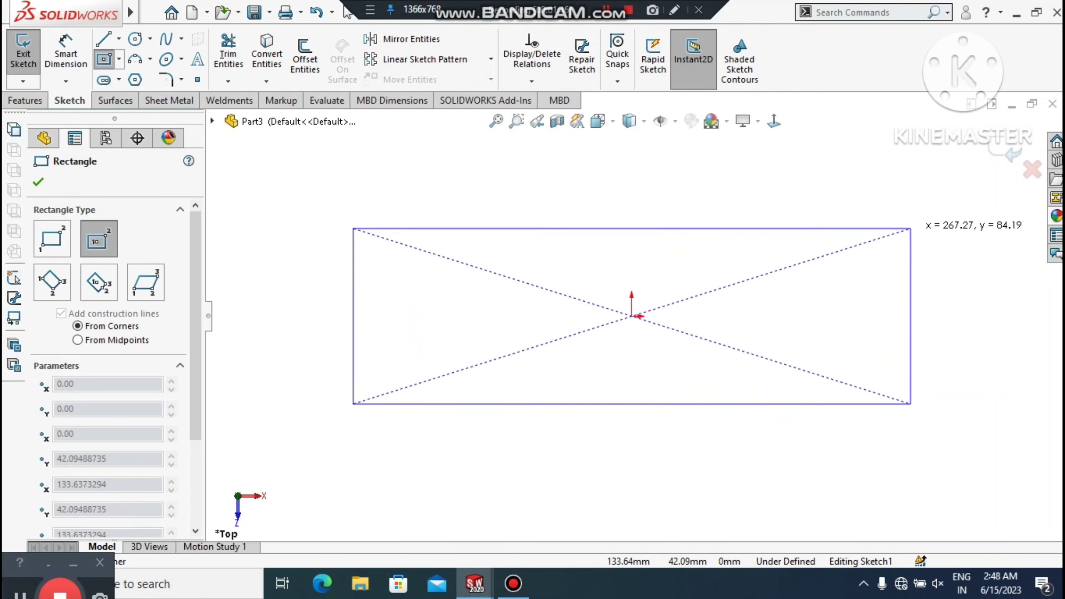
click(911, 227)
key(Escape)
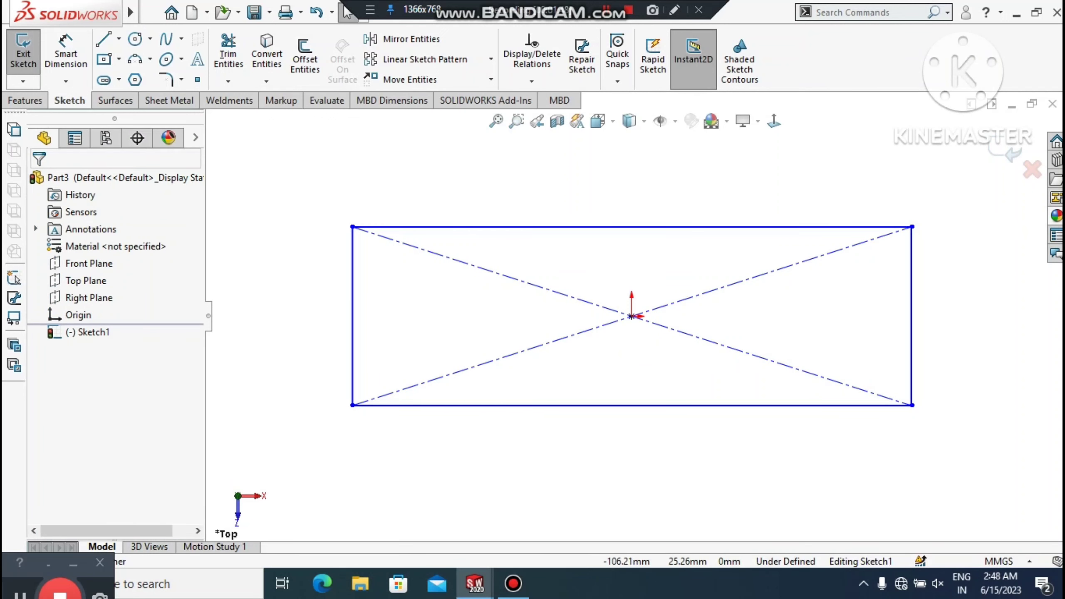
Dimension the rectangle's long horizontal side and set its length to 350 mm
click(66, 58)
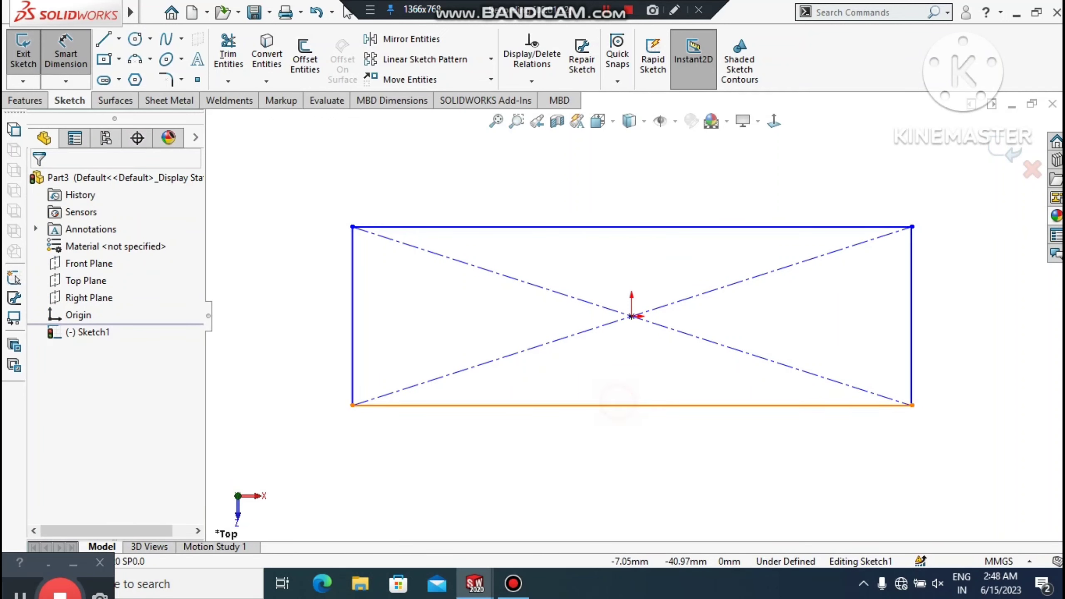
click(618, 405)
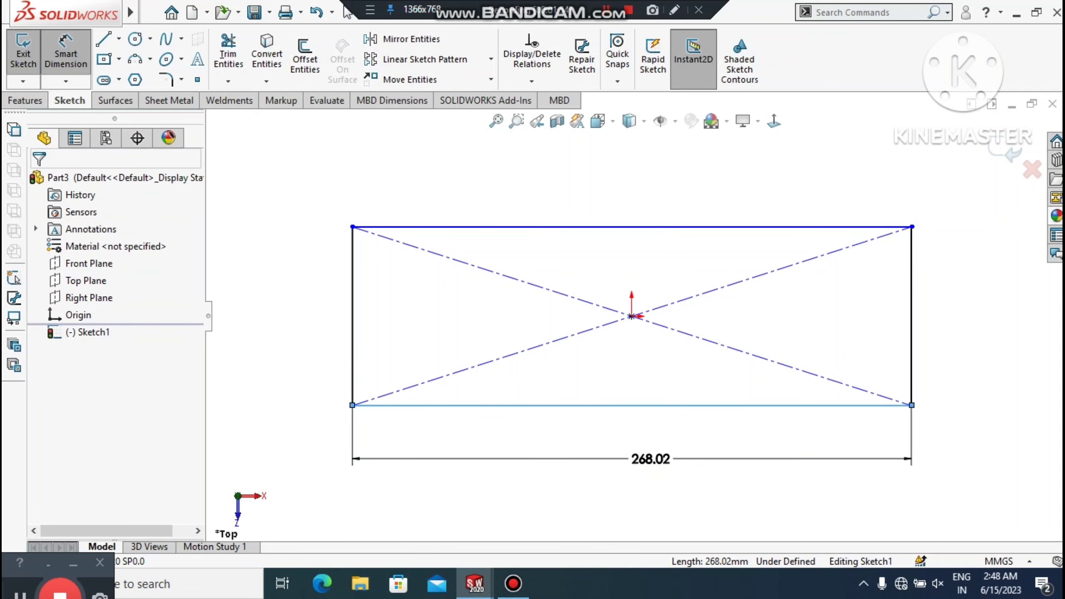
click(650, 458)
text(350)
key(Tab)
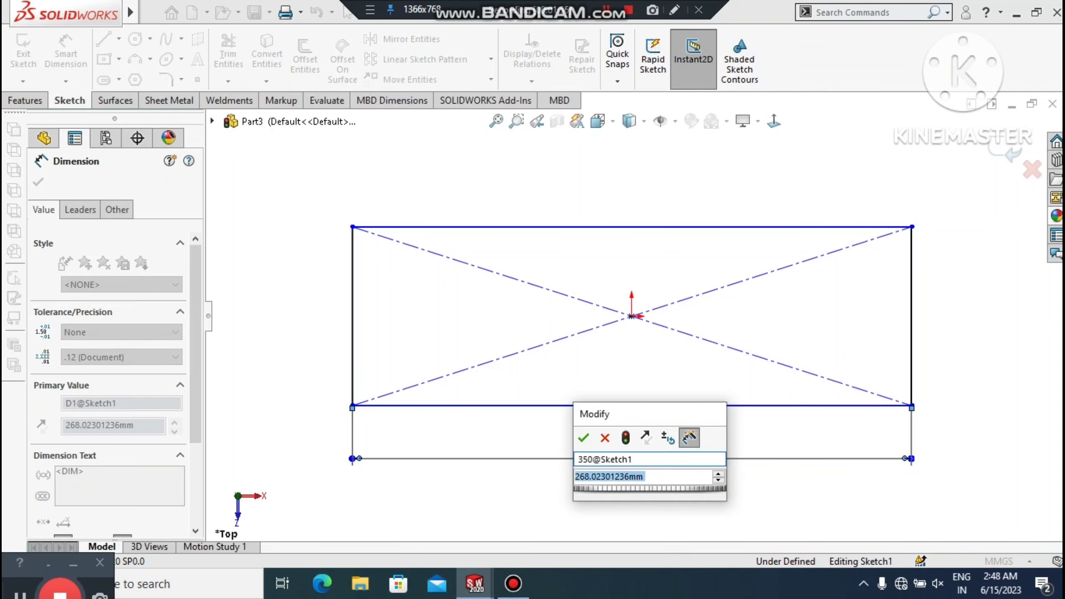
text(350)
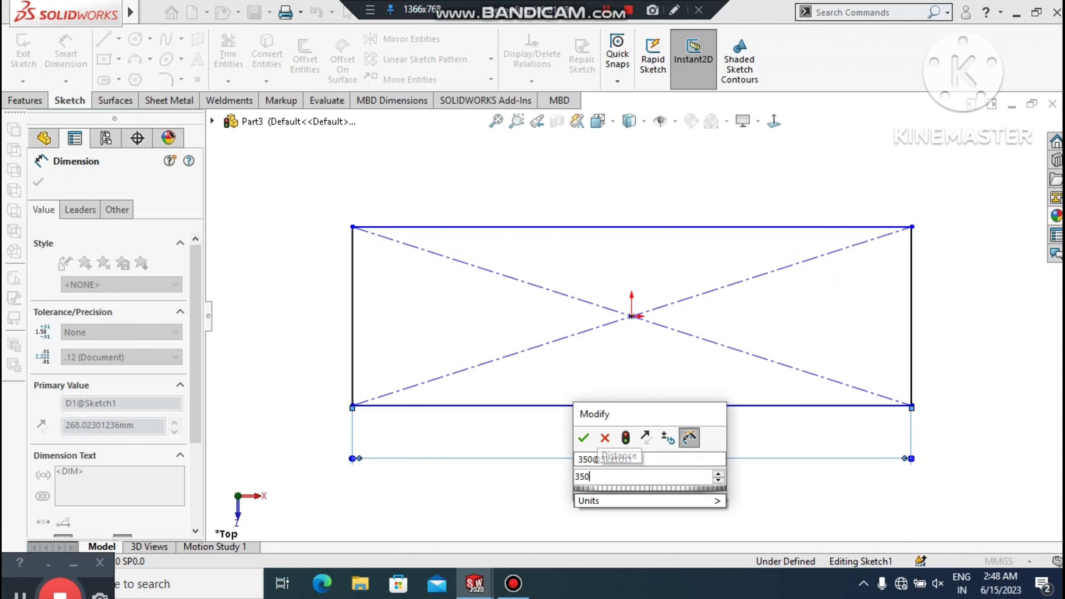
key(Return)
key(Escape)
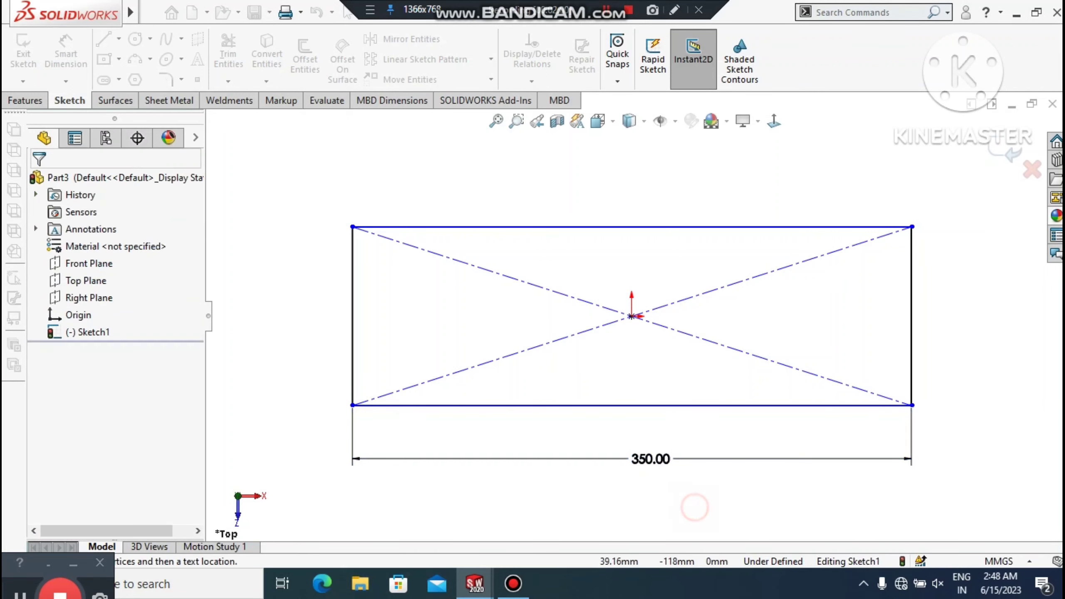
Dimension the rectangle's short vertical side and set it to 80 mm
click(352, 278)
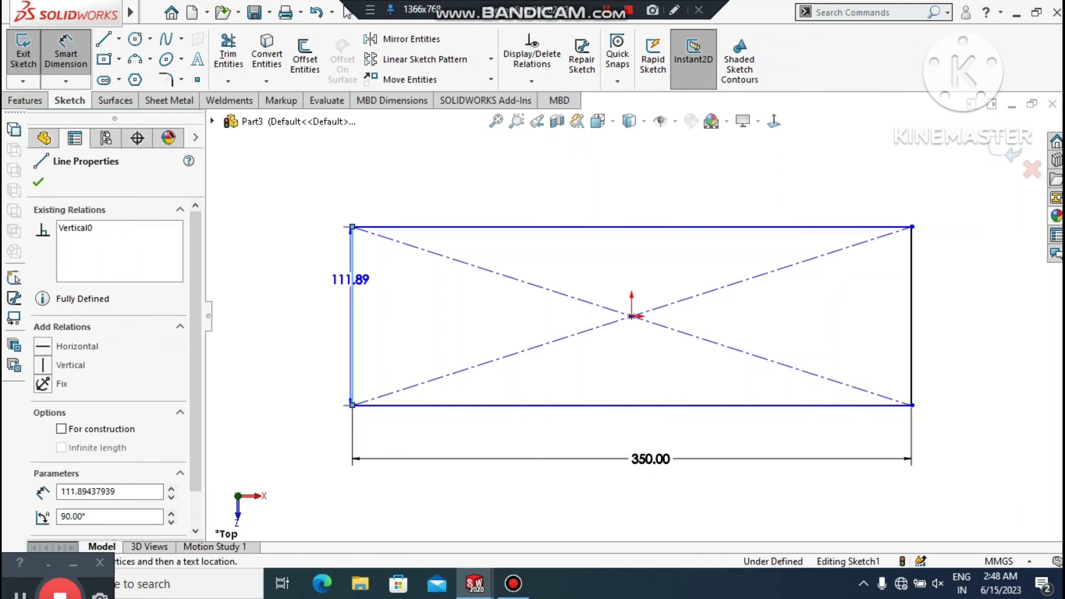
click(295, 309)
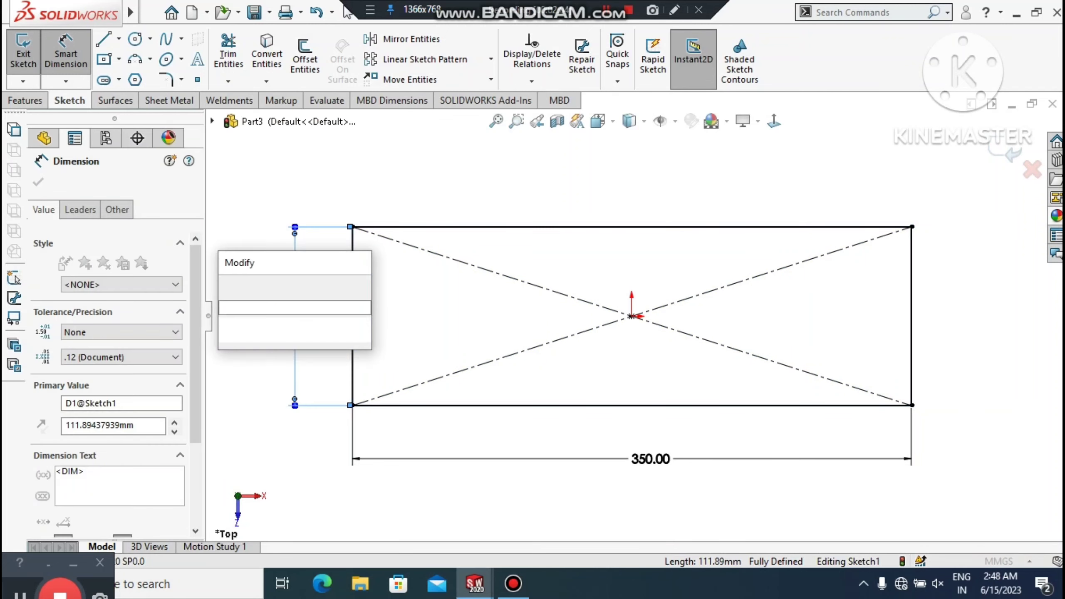
key(Return)
text(80)
key(Return)
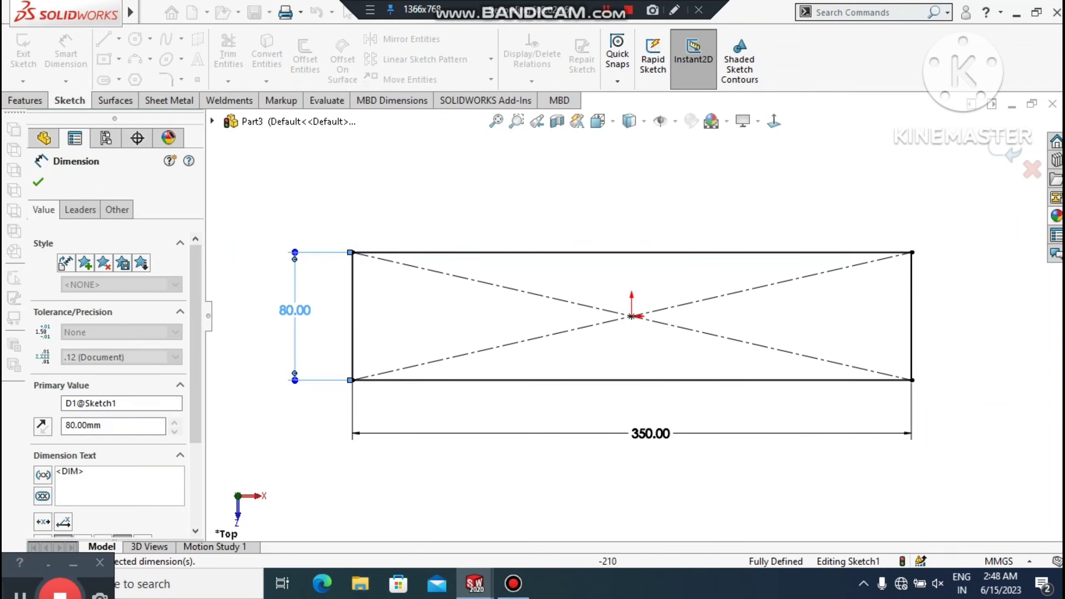
click(939, 390)
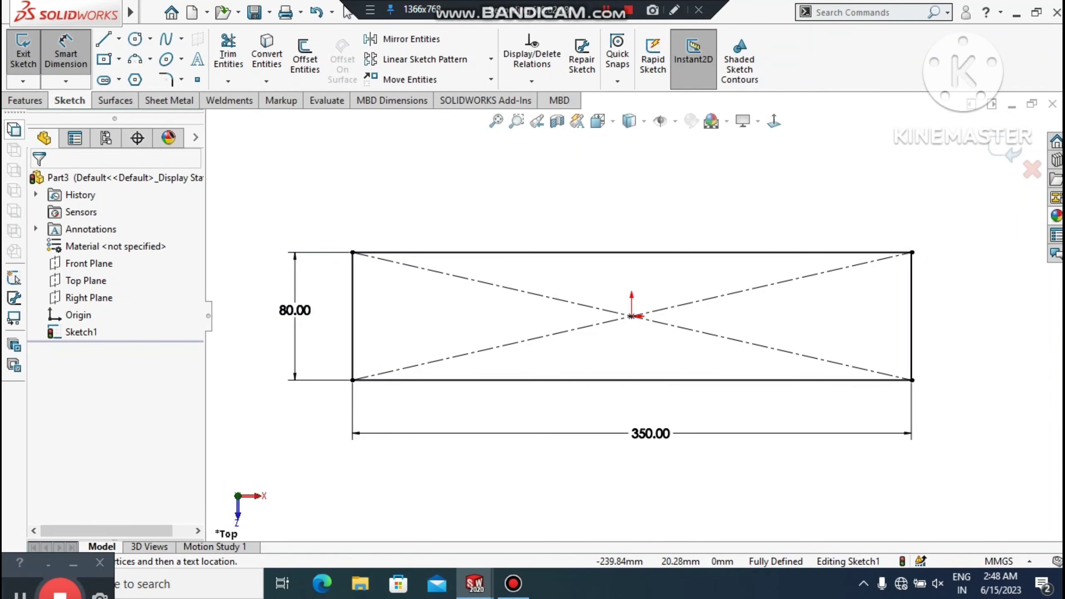
Create a 3 mm thick sheet metal Base Flange from the rectangle sketch, with the thickness direction reversed
click(153, 100)
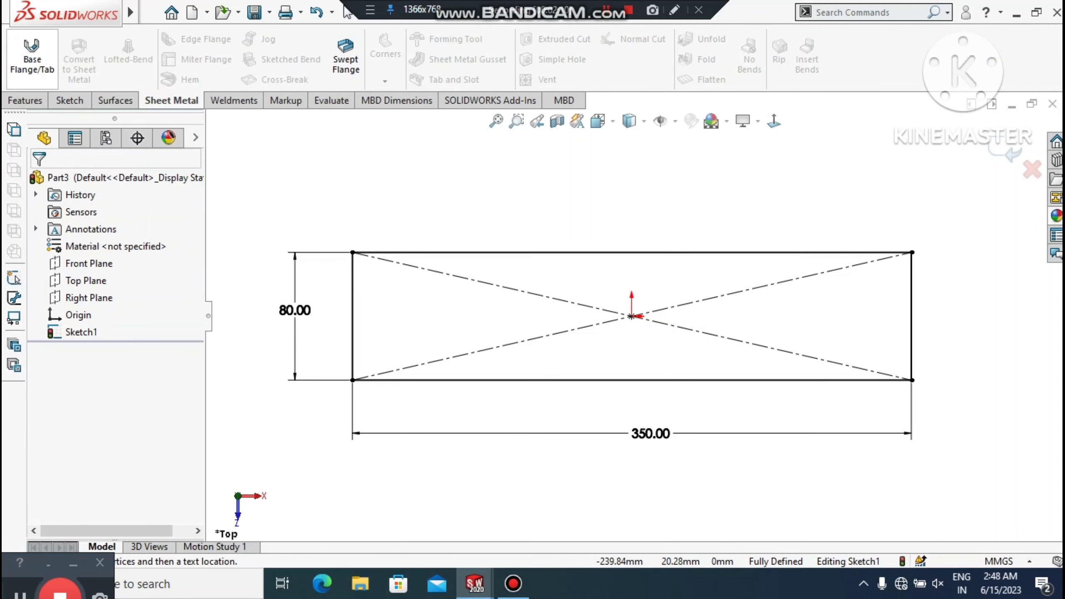
click(21, 56)
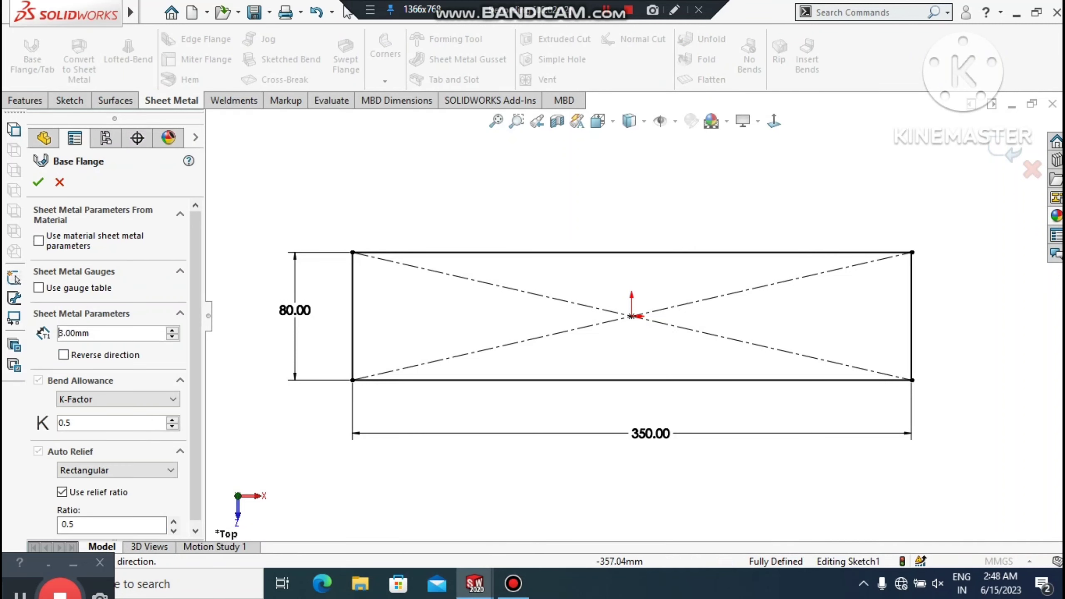
scroll(579, 264, down, 2)
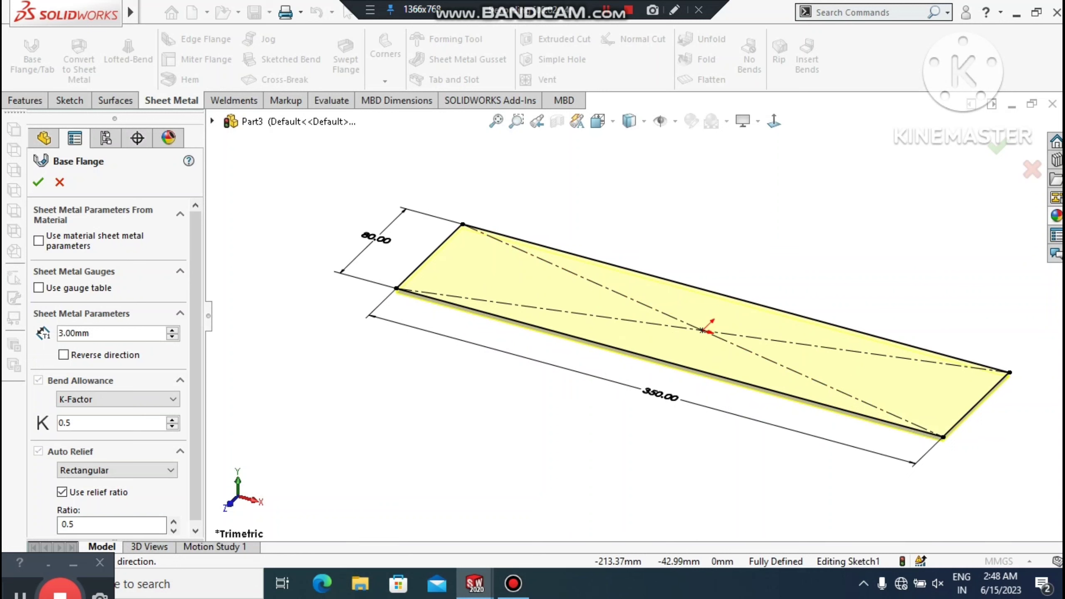
click(63, 354)
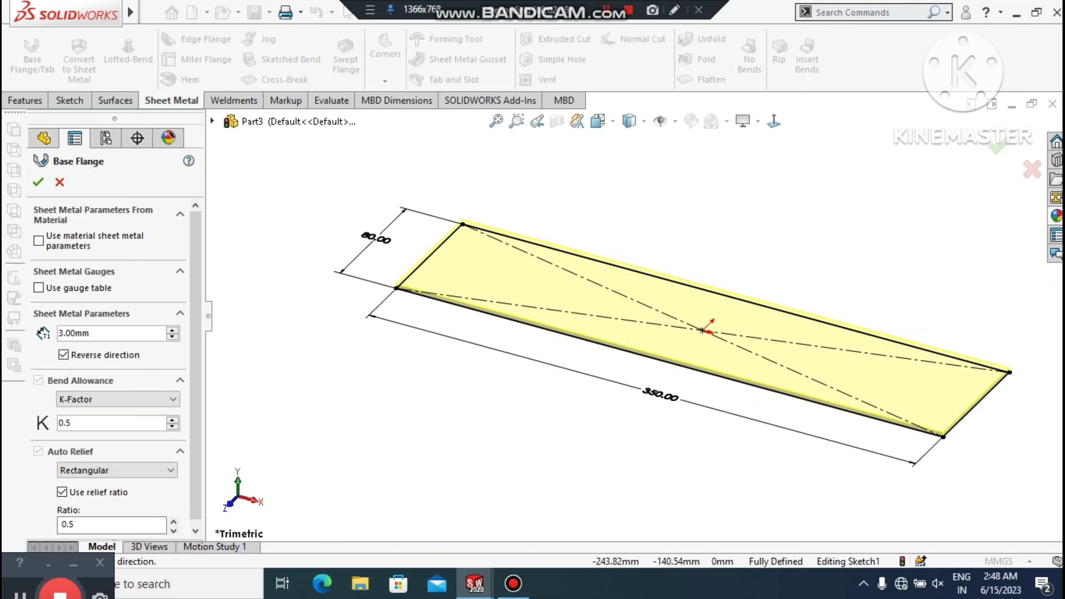
scroll(113, 369, down, 1)
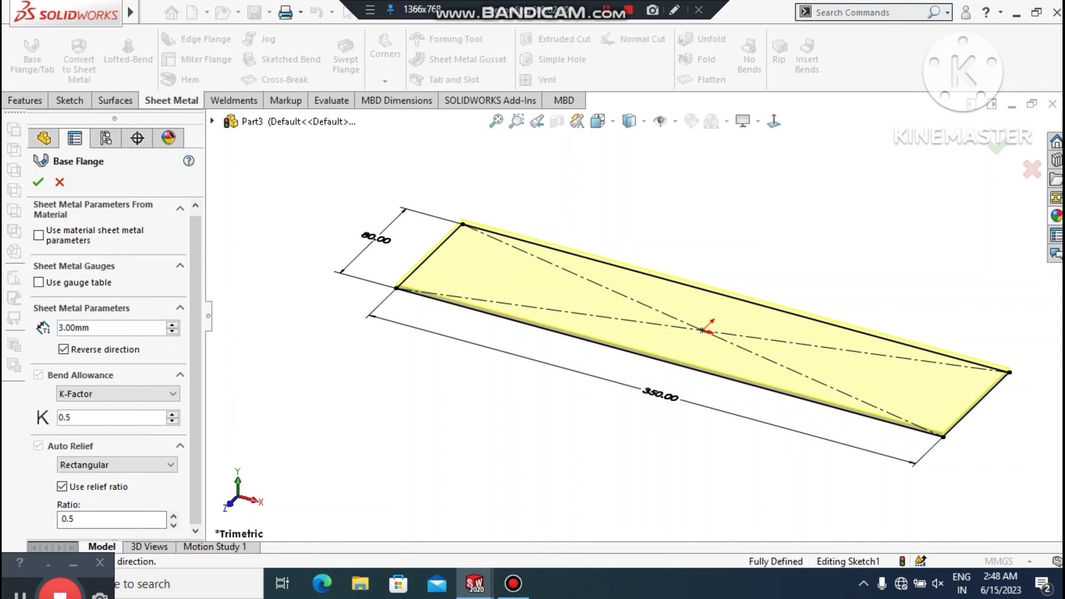
key(Return)
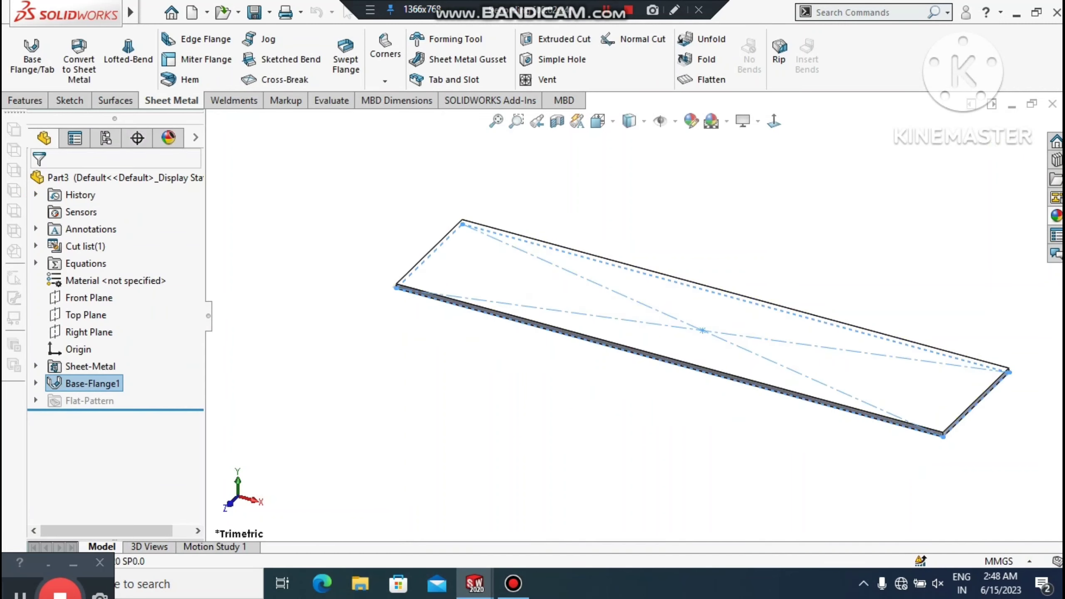
click(267, 300)
Turn off the shadow effect in the plate's display
middle_drag(629, 286, 818, 366)
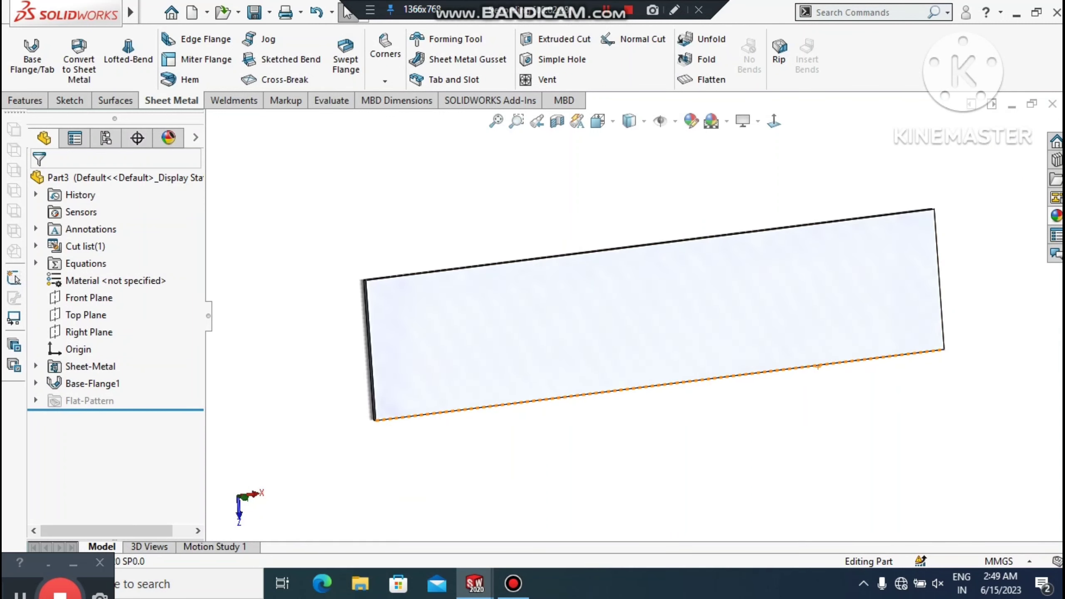
click(744, 121)
click(760, 162)
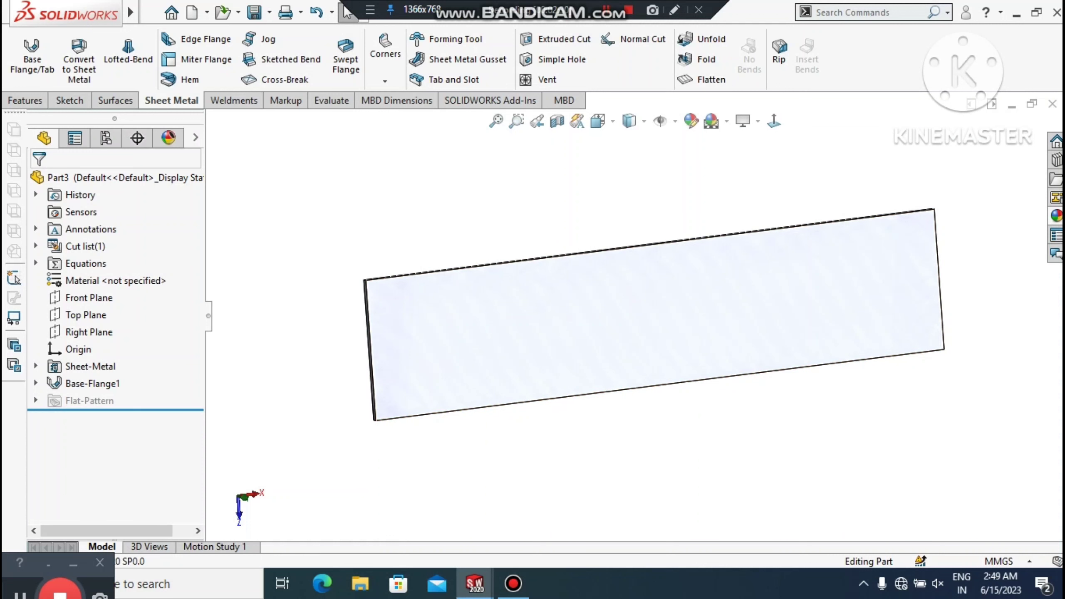
mouse_move(654, 315)
middle_down()
mouse_move(658, 345)
mouse_move(691, 352)
middle_up()
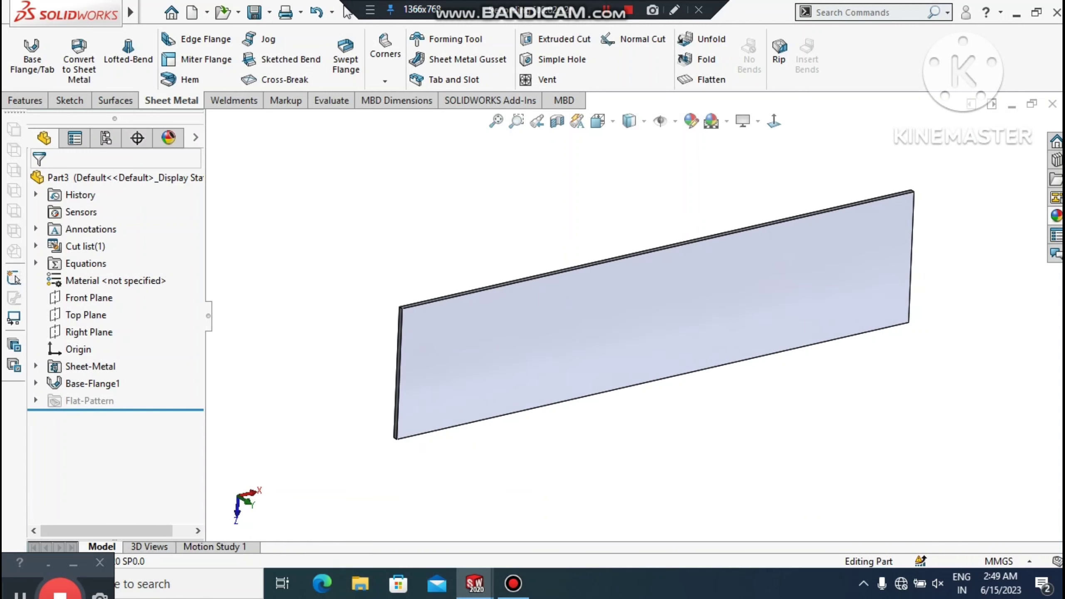
Start editing the whole part's appearance and browse the Desktop for a texture, listing all image file types
right_click(809, 308)
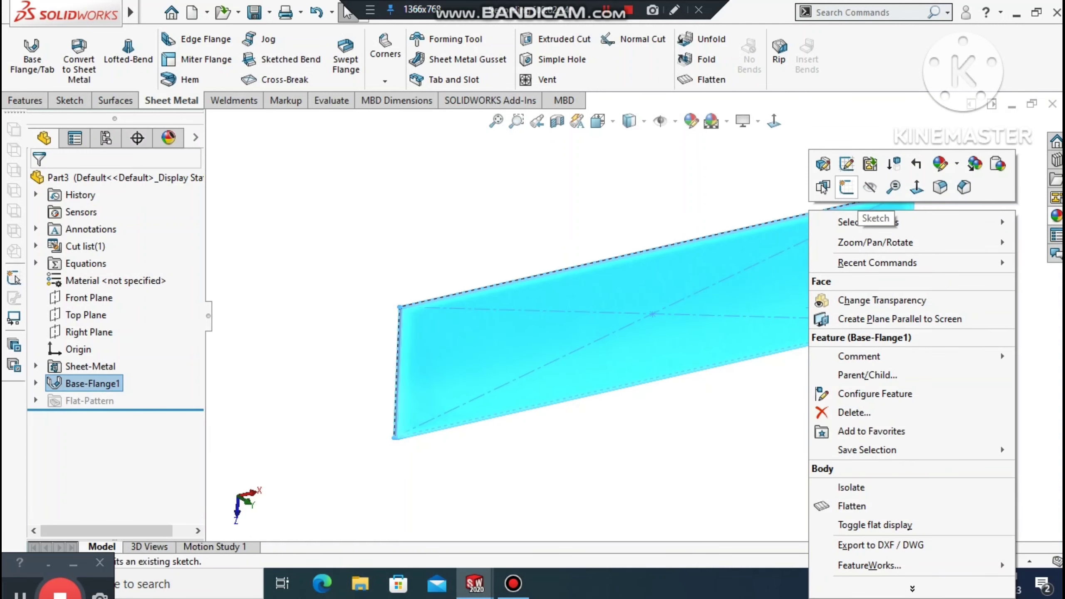
mouse_move(940, 163)
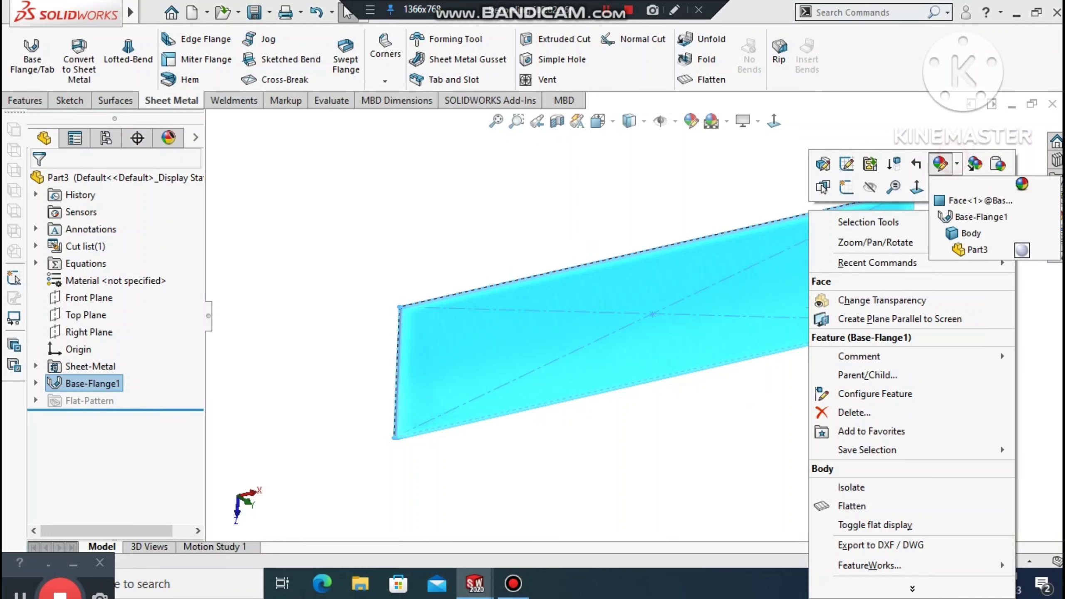
click(972, 256)
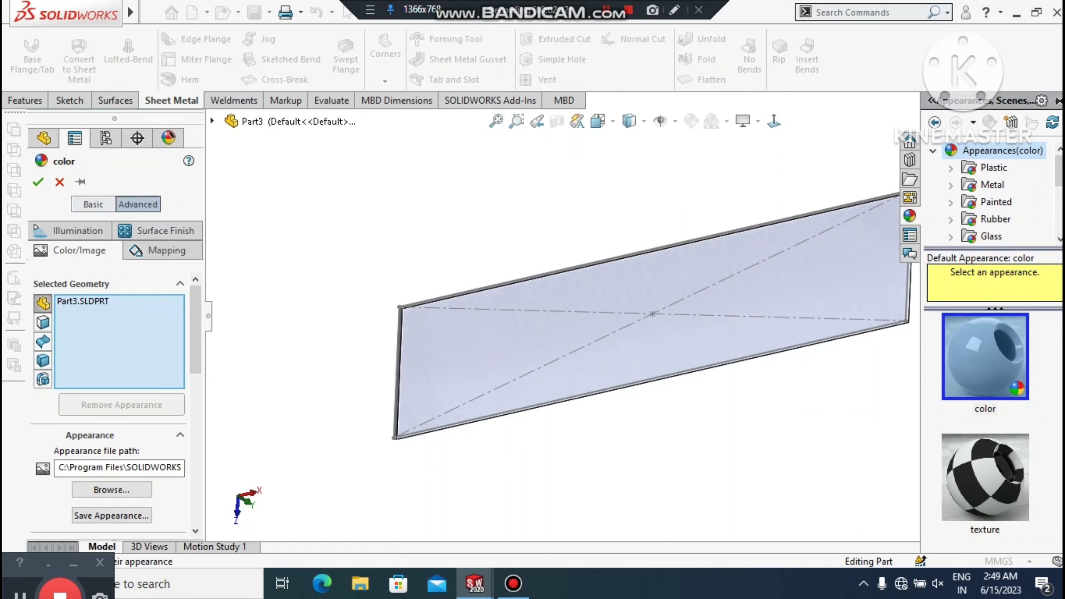
click(121, 493)
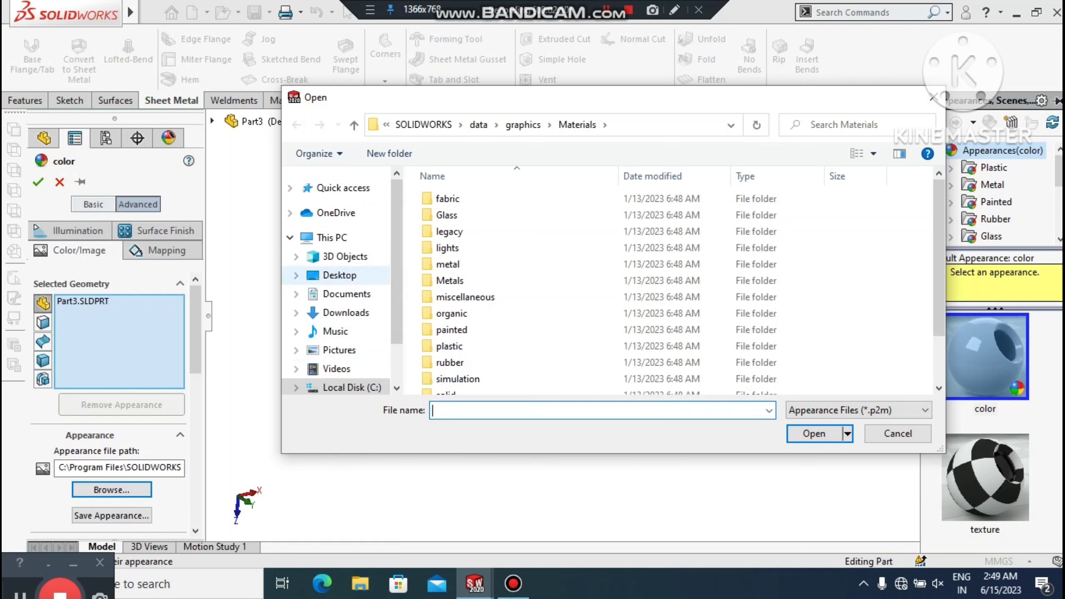
click(330, 275)
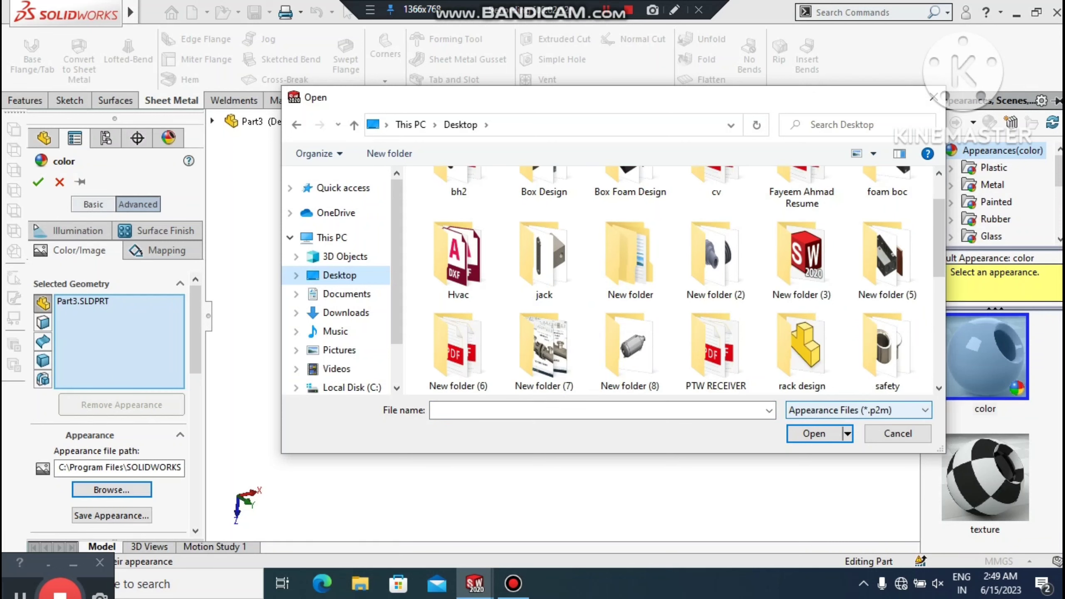
click(858, 410)
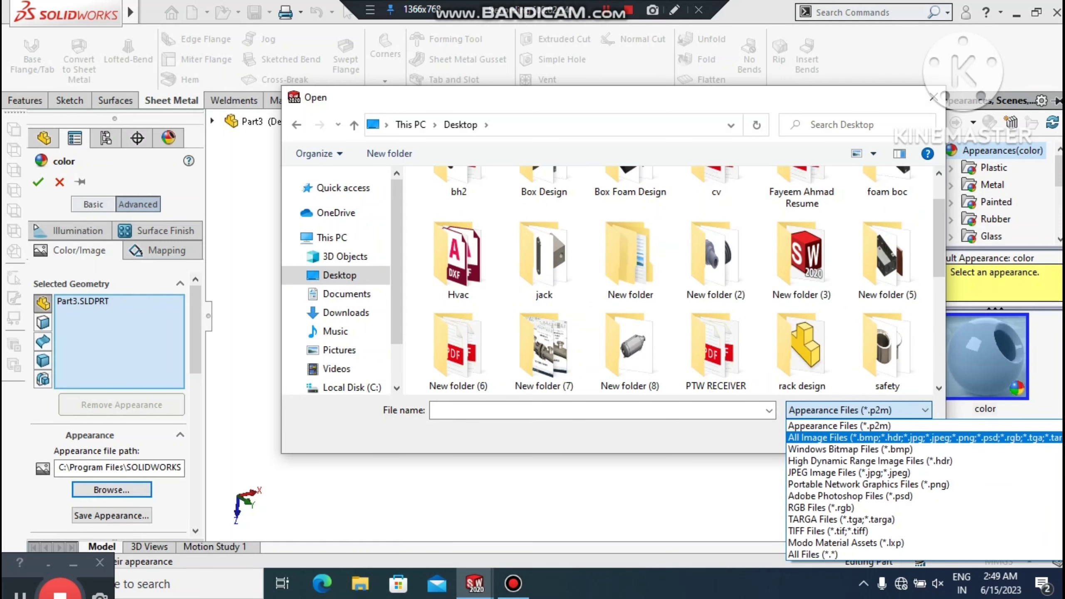
click(838, 437)
Load the free_high_resolution_cardboard_texture_by_blugraphic_d85nxg9-fullview image as the part's texture and save its appearance file on the Desktop, replacing the existing one
scroll(629, 328, down, 10)
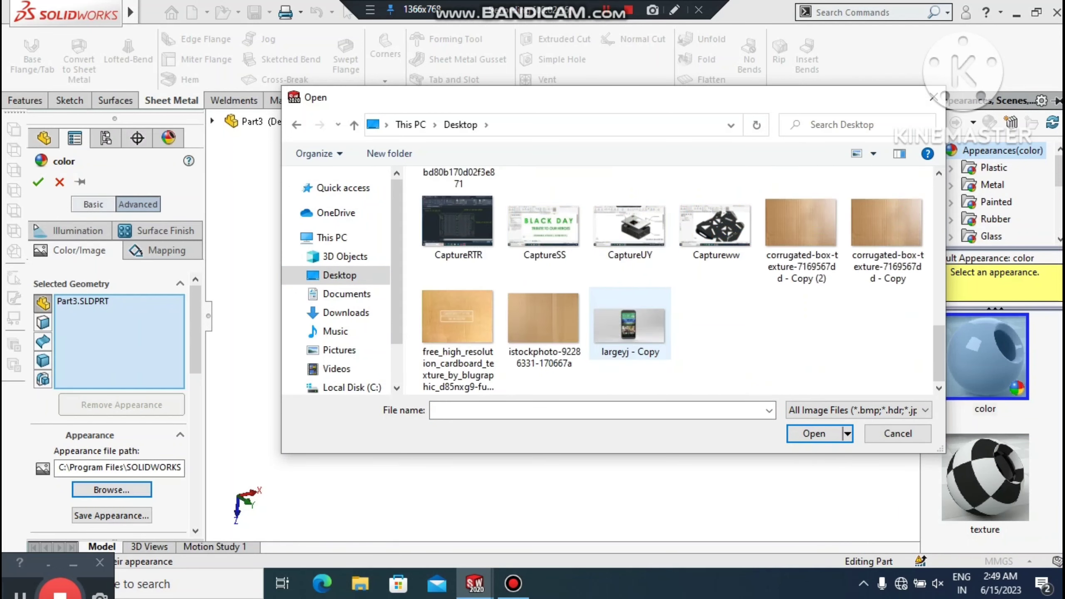
click(457, 334)
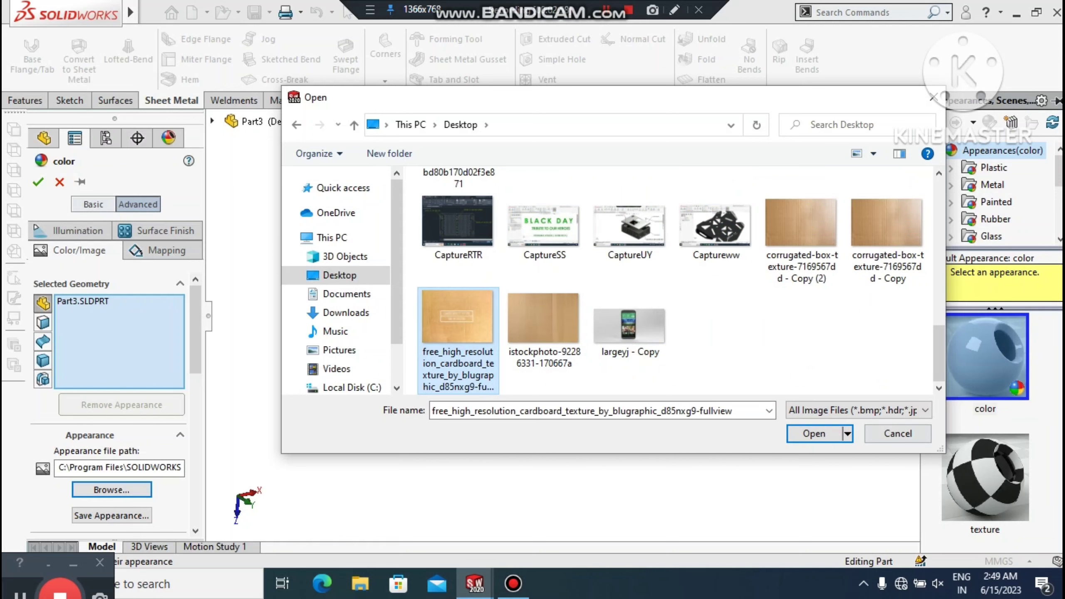
click(829, 435)
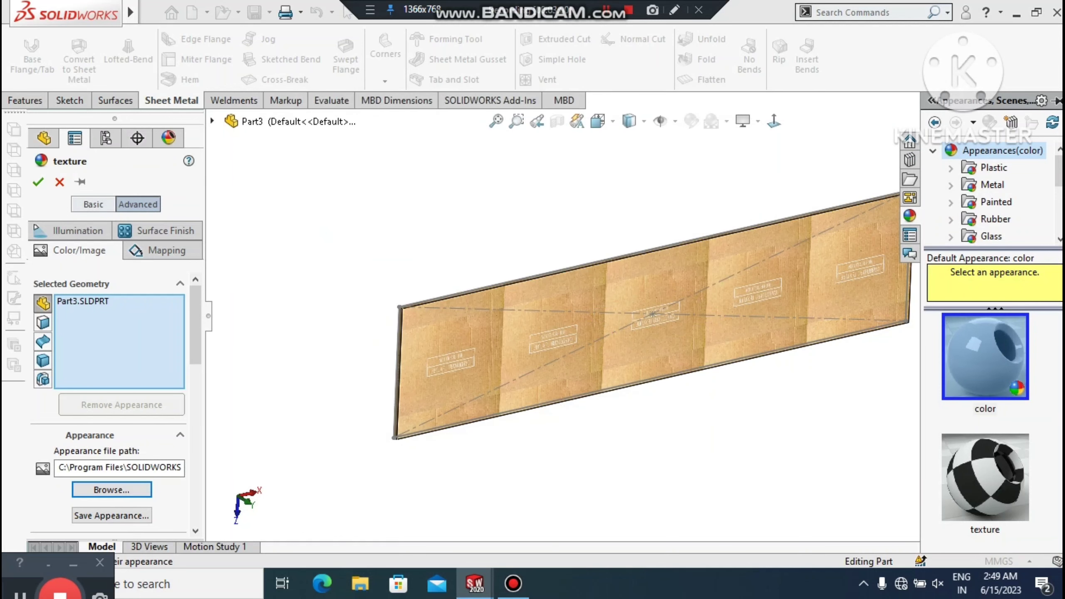
key(Return)
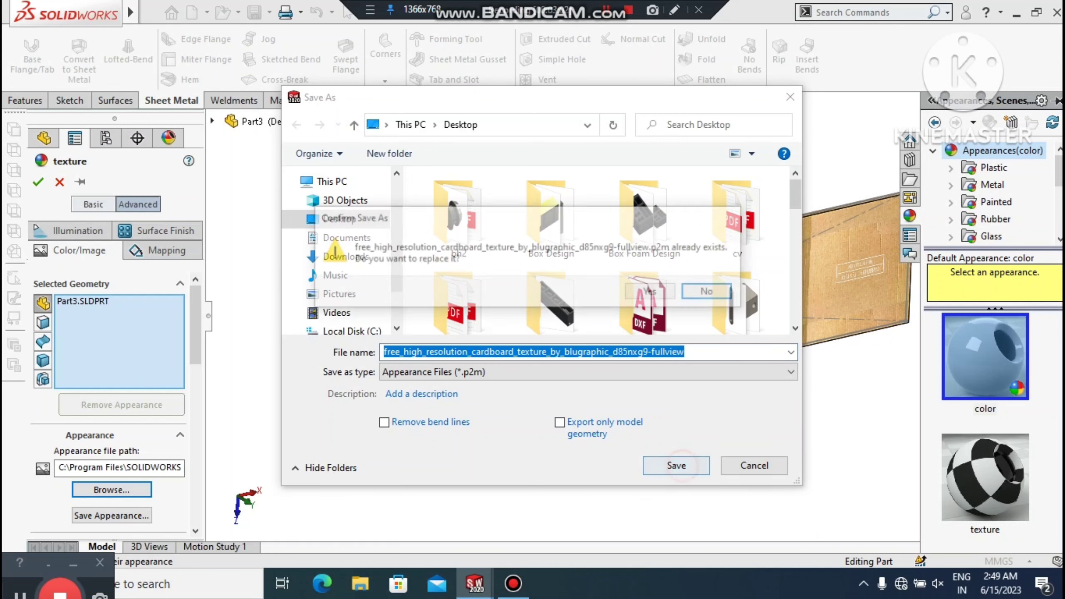
click(652, 292)
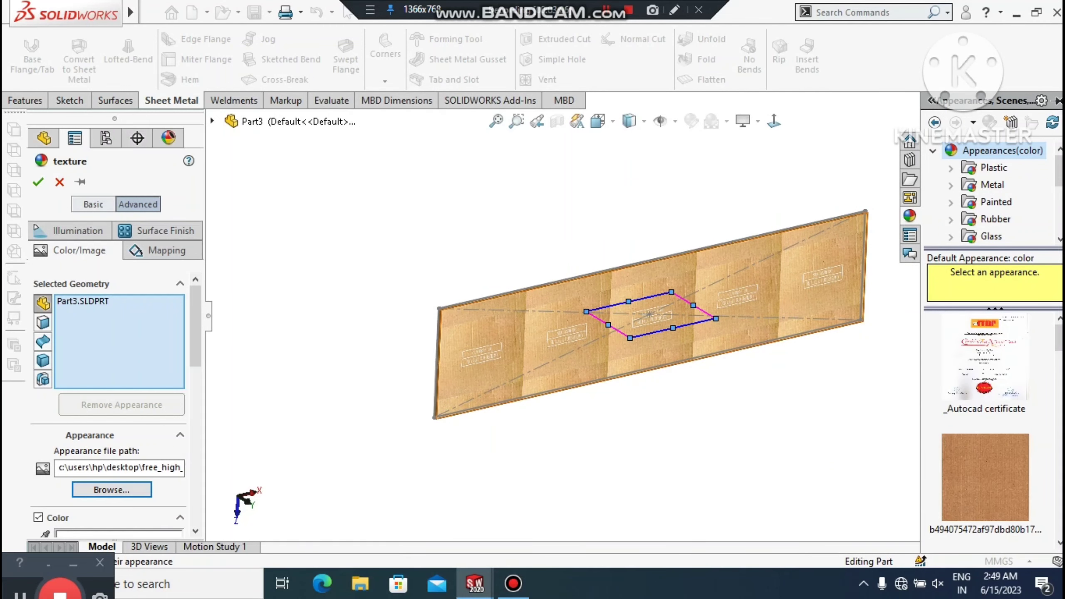
Enlarge the texture mapping until a single cardboard print spans most of the plate, and accept the appearance
drag(867, 326, 926, 330)
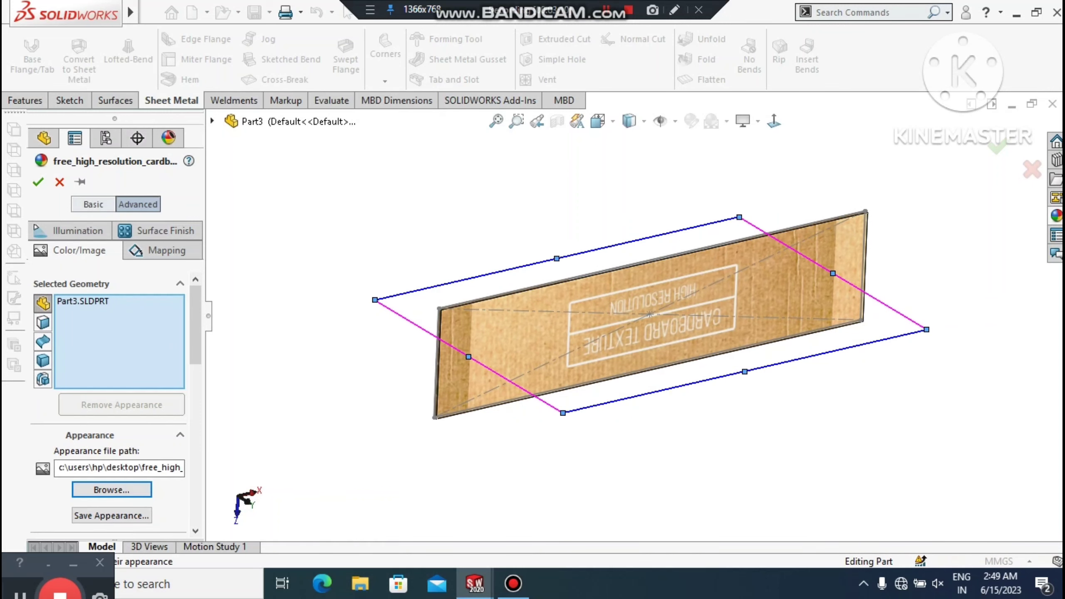
middle_drag(649, 314, 723, 309)
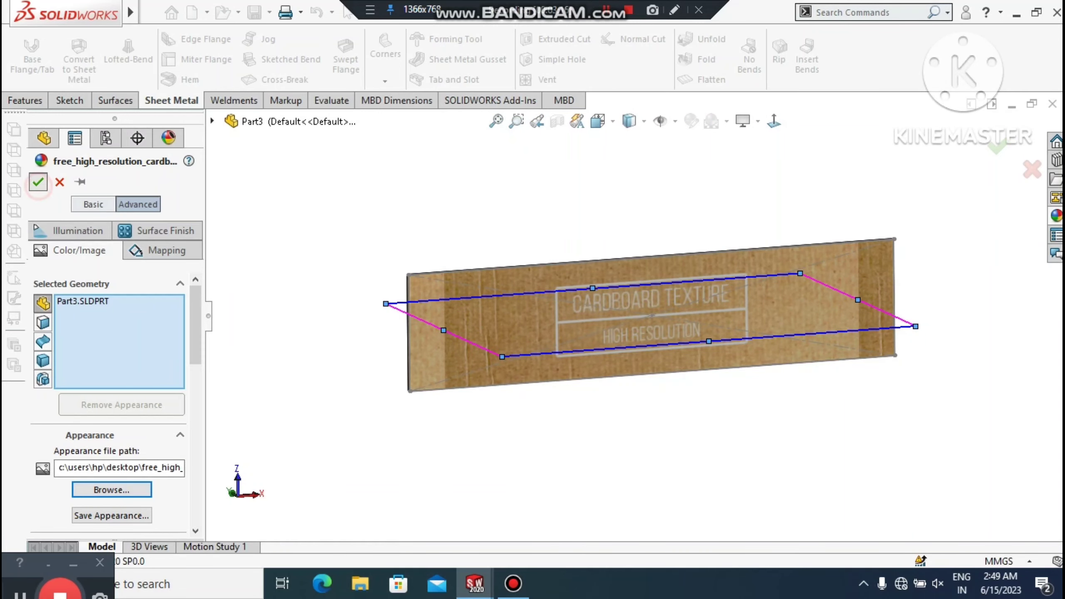
click(38, 182)
scroll(636, 323, down, 3)
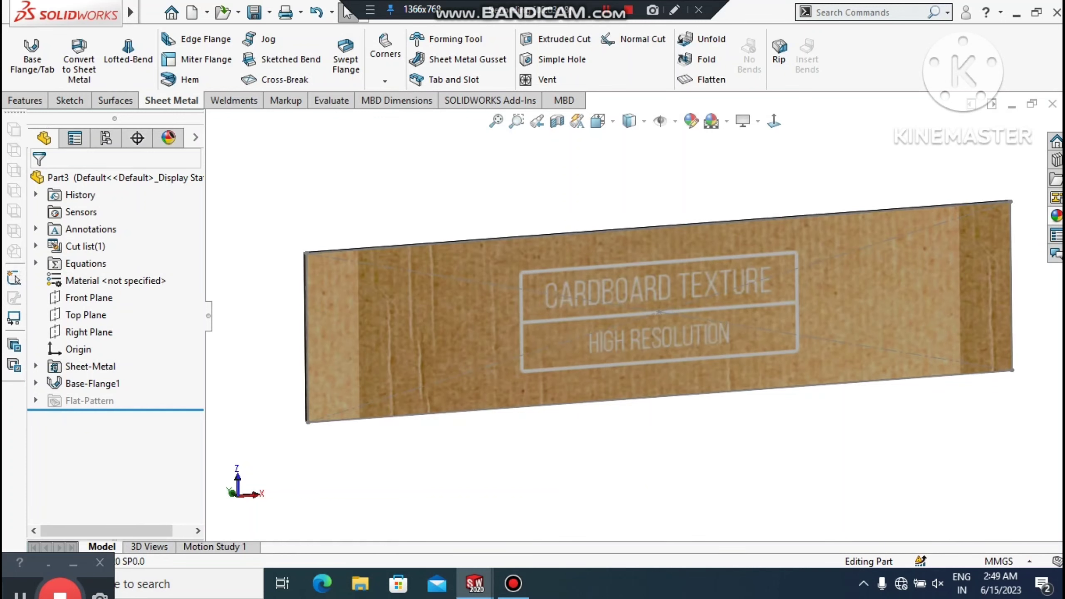
scroll(642, 328, up, 3)
Start 90-degree edge flanges about 136 mm long on both 80 mm end edges of the plate, pointing the same way
middle_drag(642, 328, 688, 344)
click(190, 45)
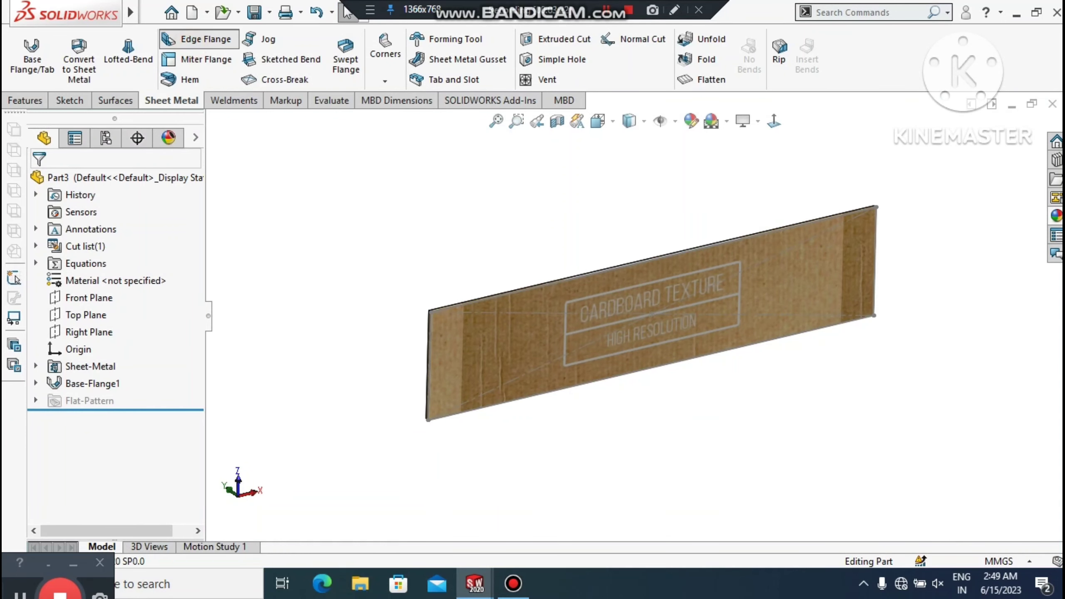
click(437, 372)
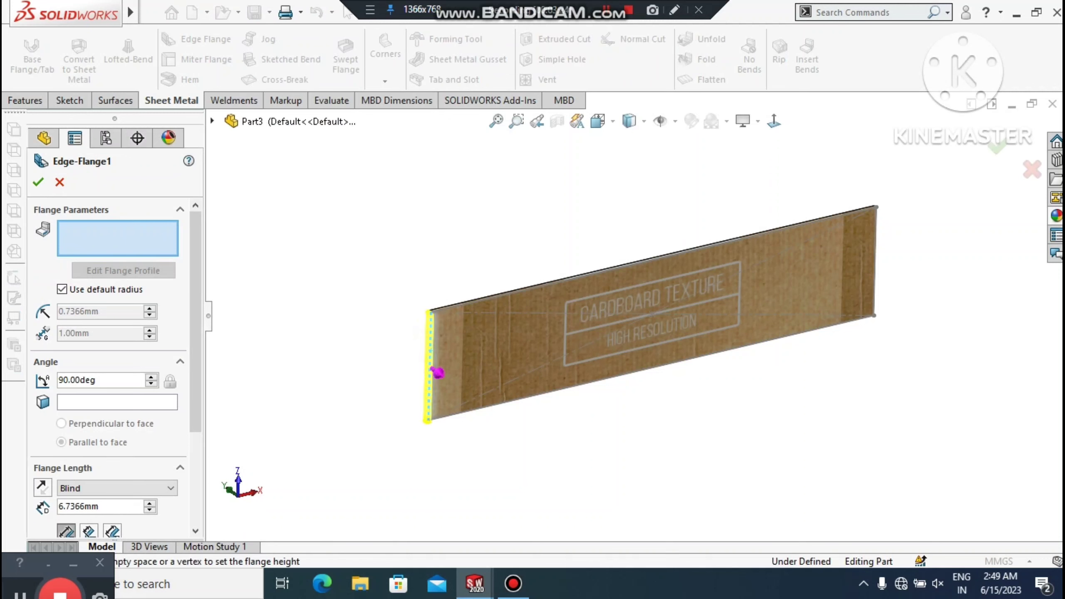
click(287, 335)
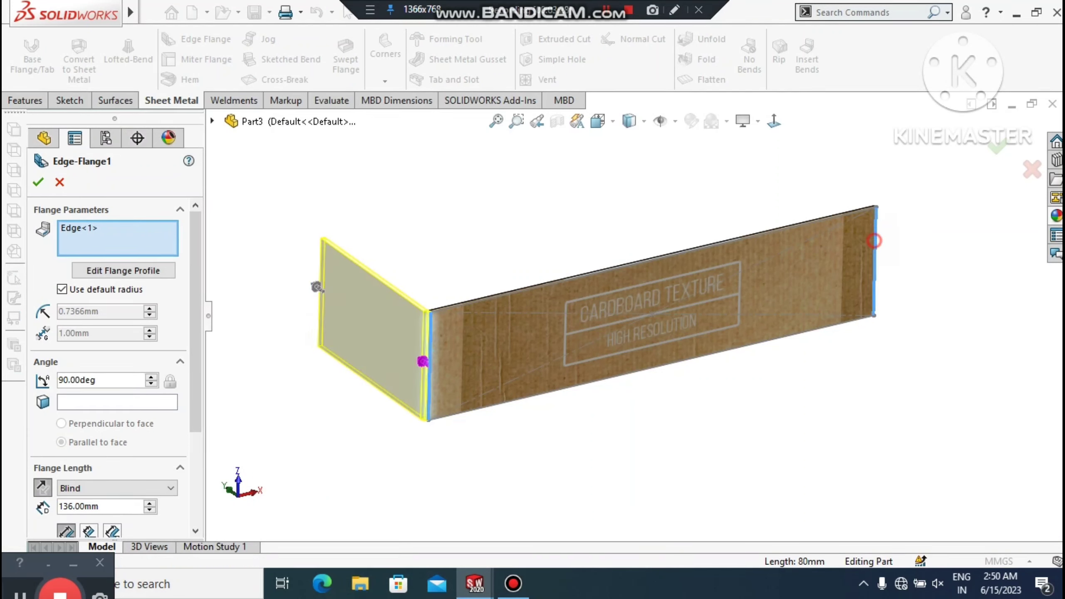
click(875, 260)
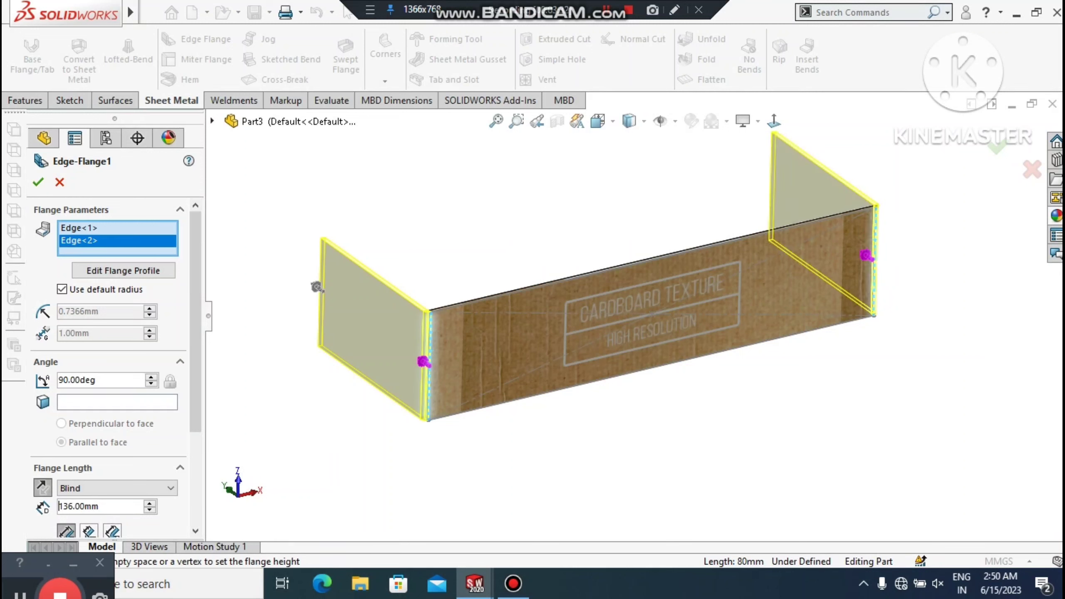
Override the default radius of the two end flanges with a 3 mm bend radius
click(61, 289)
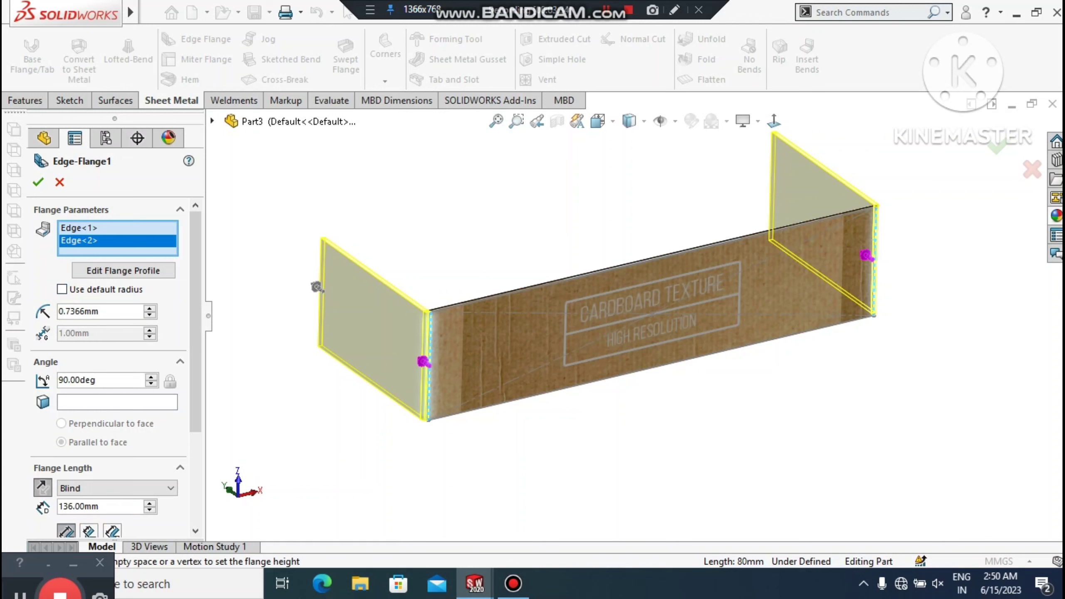
double_click(104, 312)
text(3)
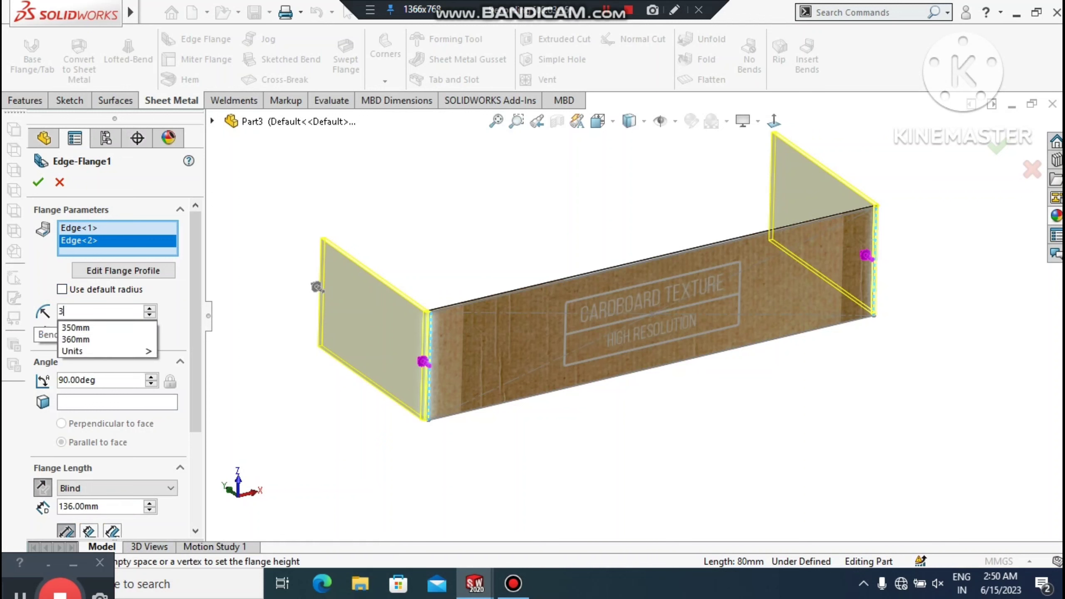
key(Return)
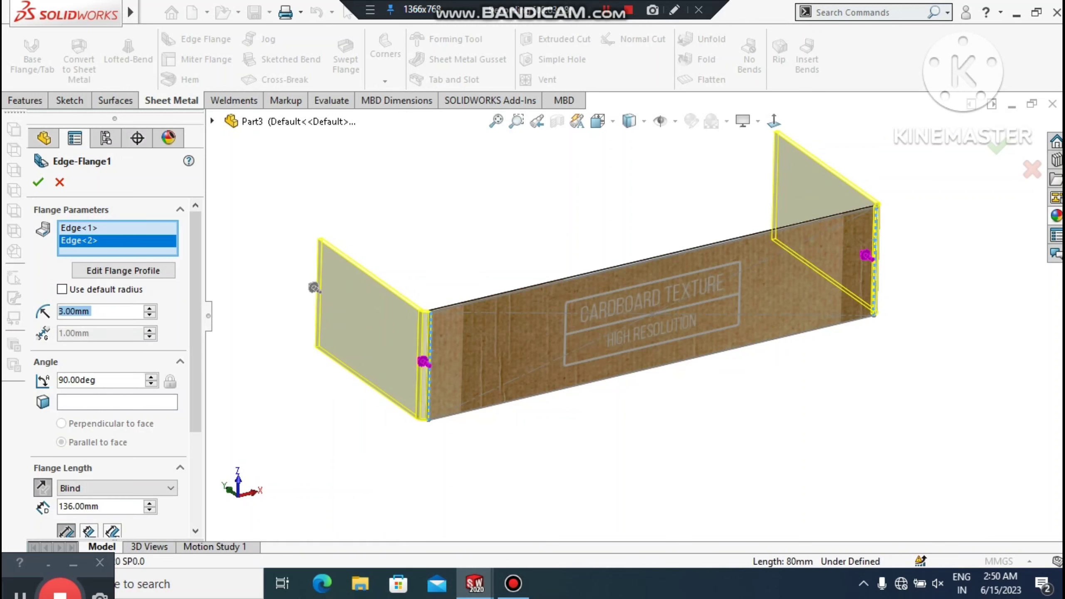
Set the length of both end flanges to 86 mm and accept the edge flange feature
scroll(196, 336, down, 3)
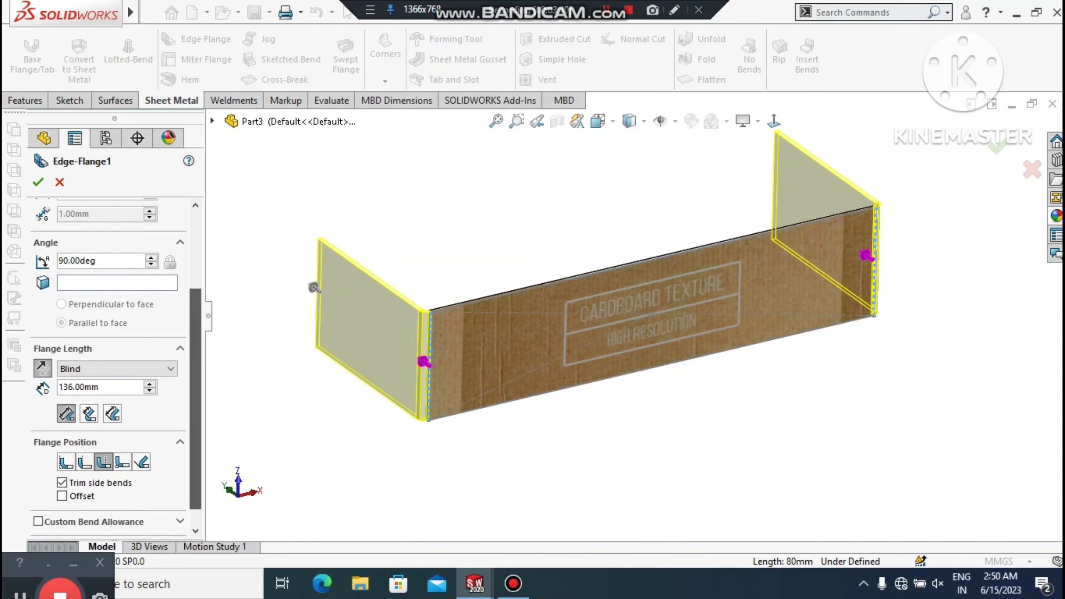
scroll(196, 336, down, 1)
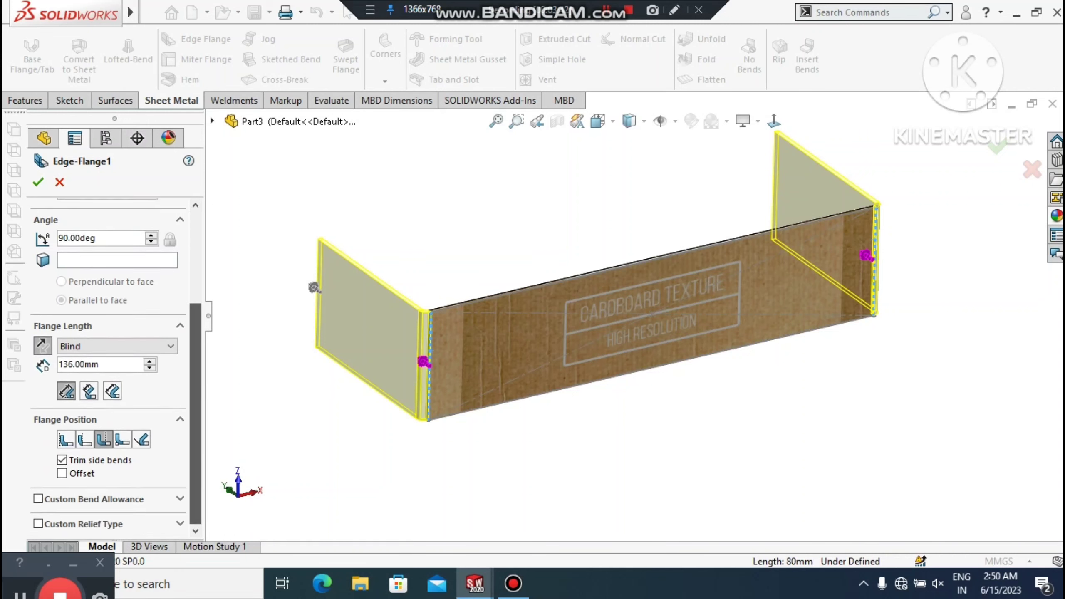
double_click(84, 364)
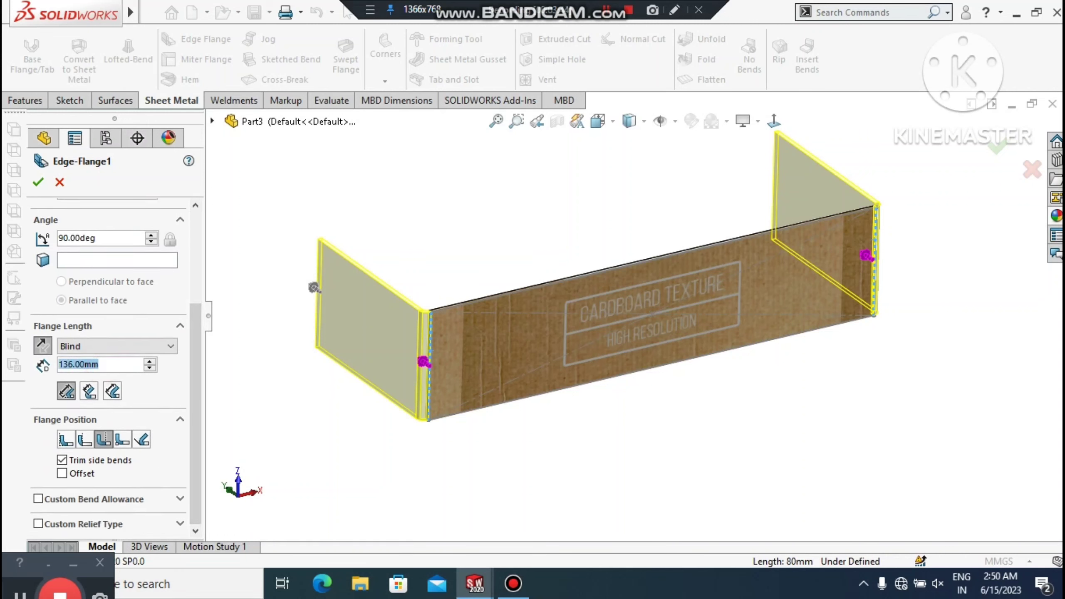
text(86)
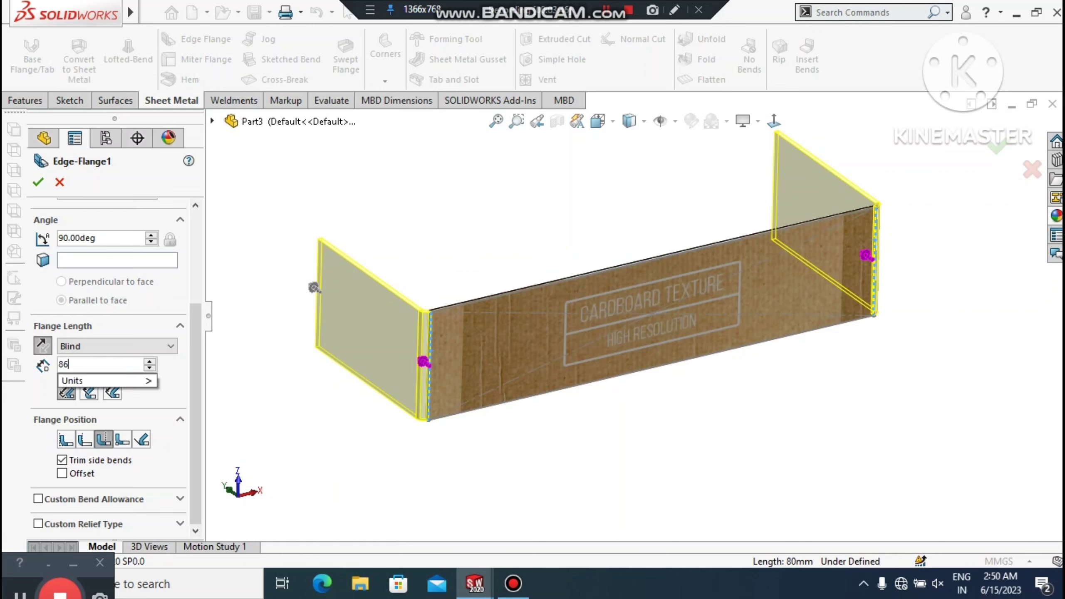
key(Return)
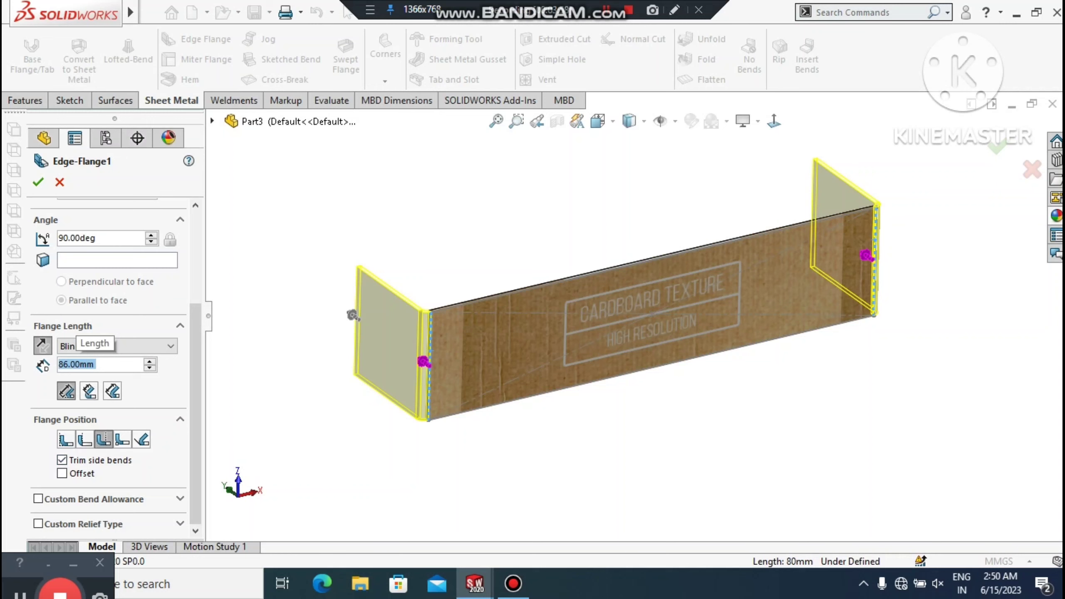
click(196, 434)
click(197, 483)
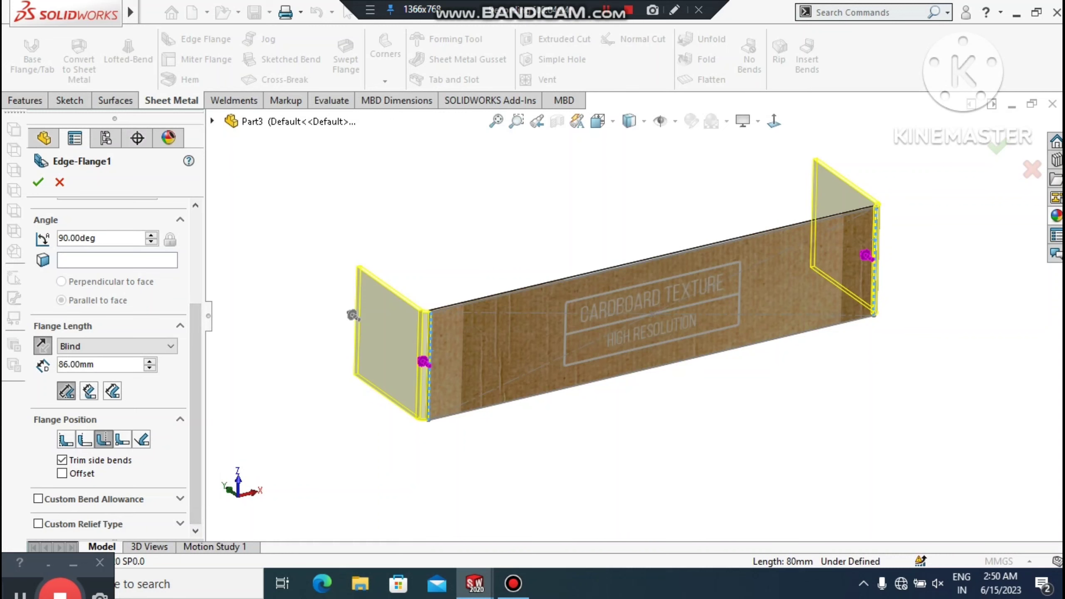
click(38, 182)
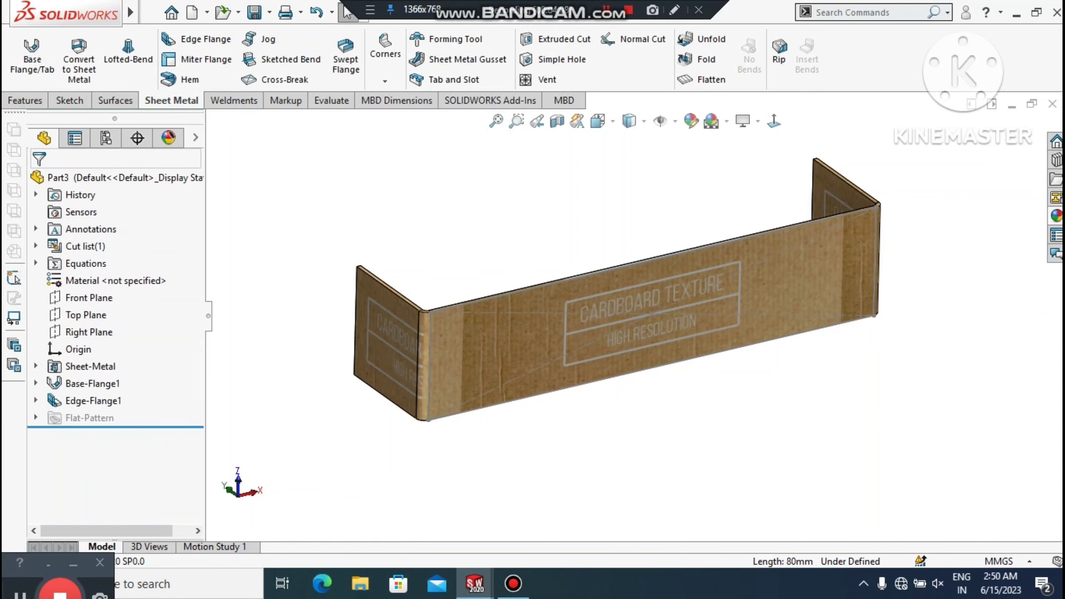
click(299, 315)
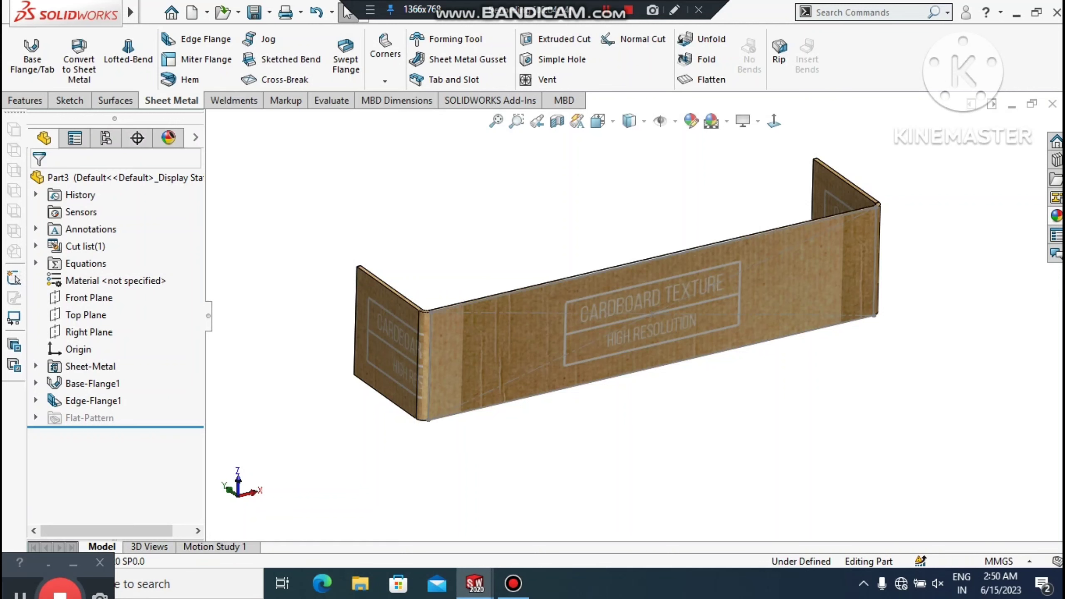
Start an edge flange about 342 mm long from one end flange's free vertical edge, running across the box's open side
middle_drag(621, 319, 462, 328)
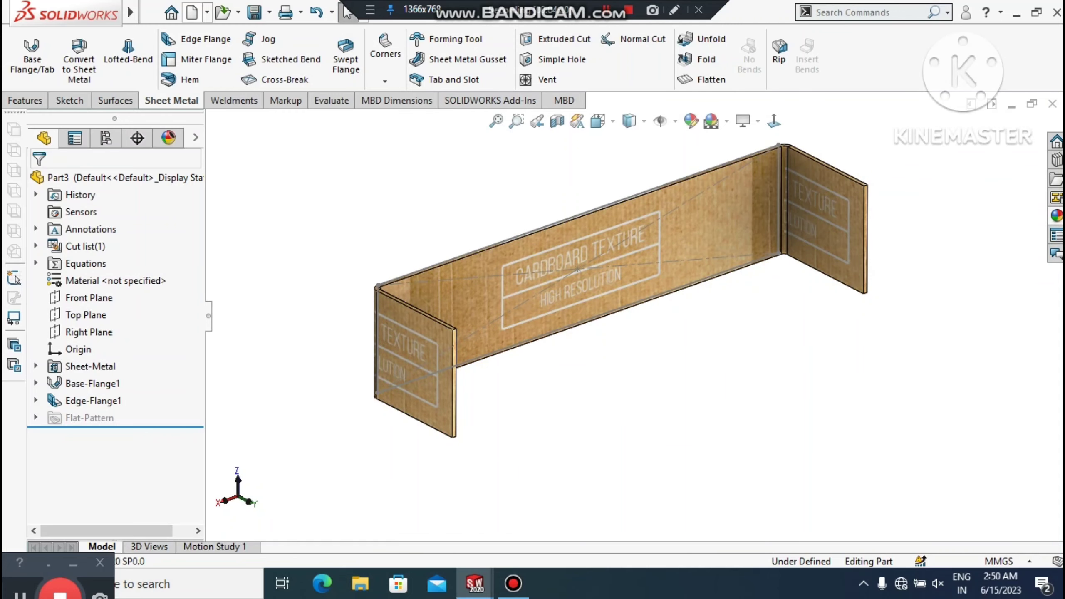
click(201, 39)
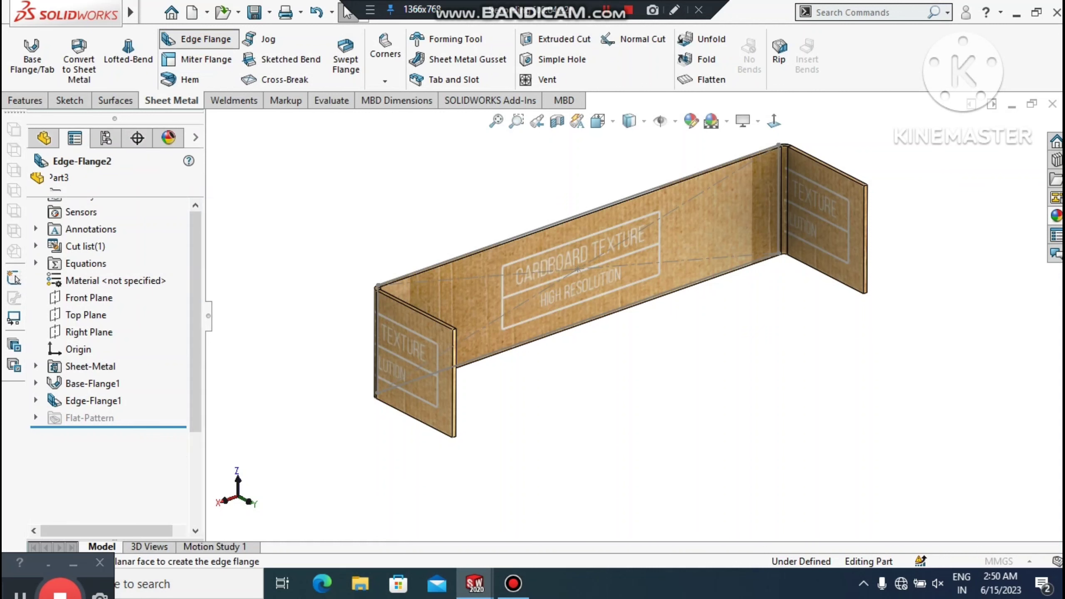
click(453, 396)
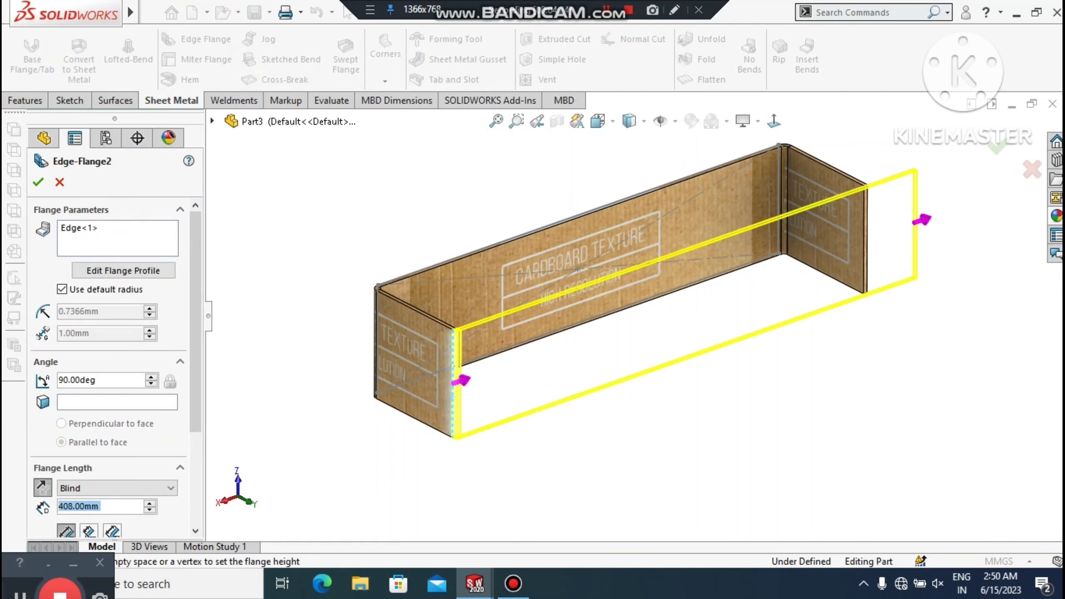
click(852, 295)
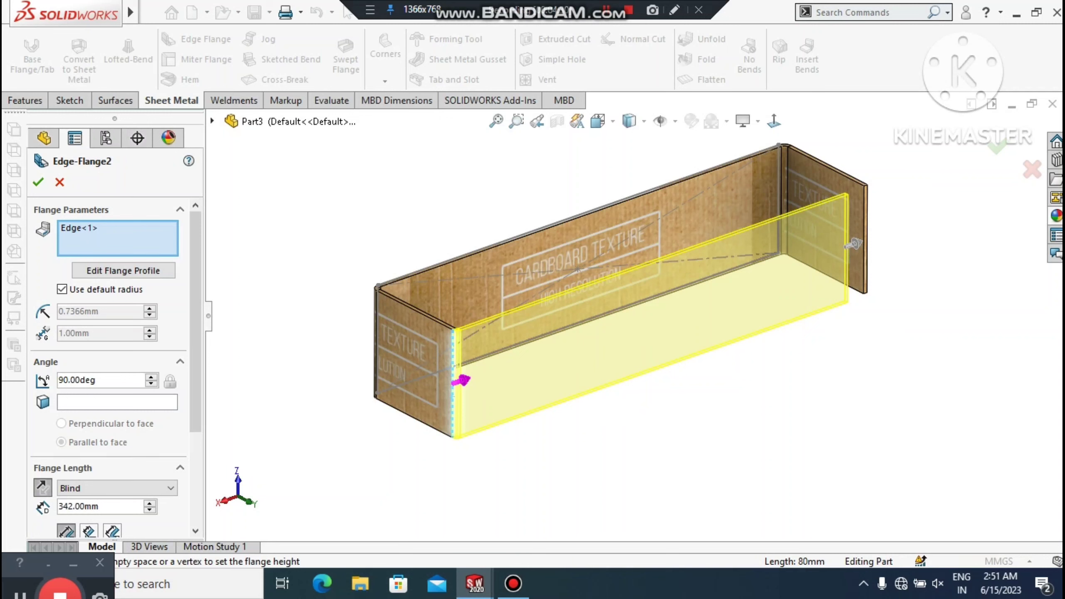
Give the long closing flange a custom 3 mm bend radius and set its length to 353 mm
click(62, 289)
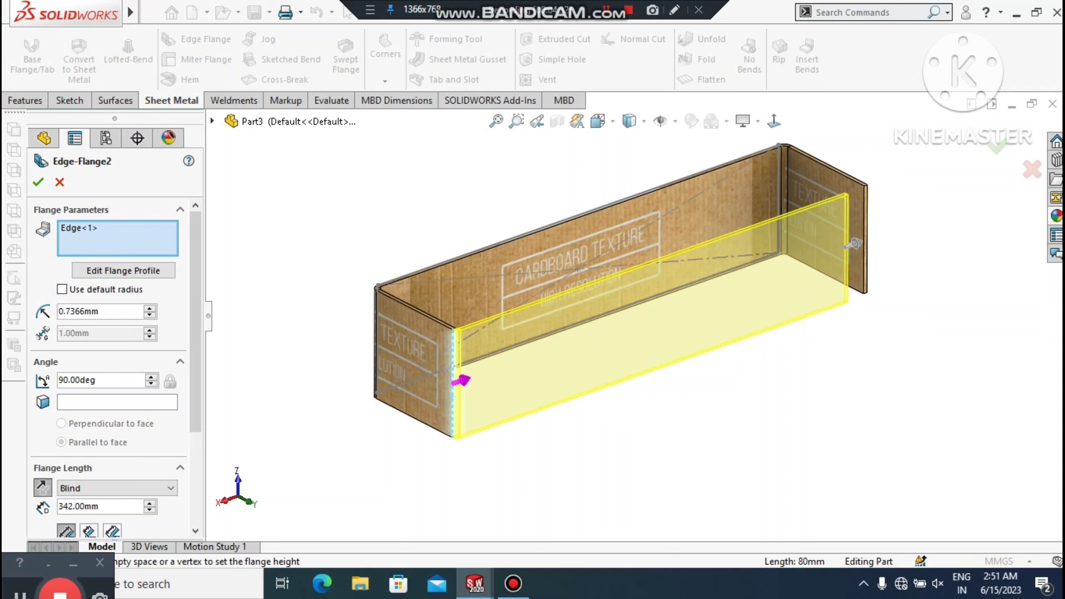
double_click(103, 310)
text(3)
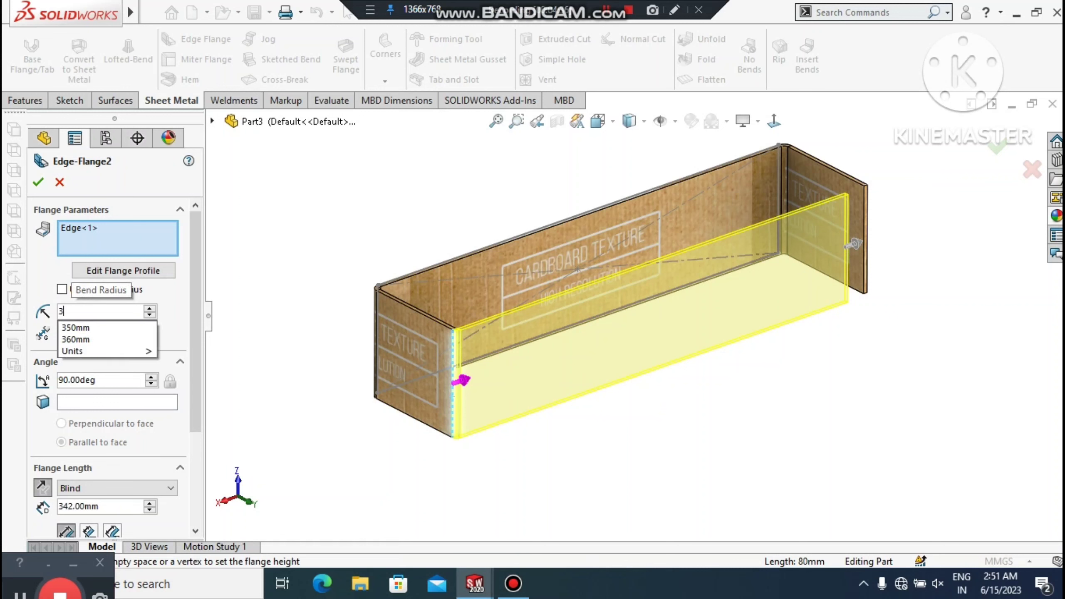
key(Return)
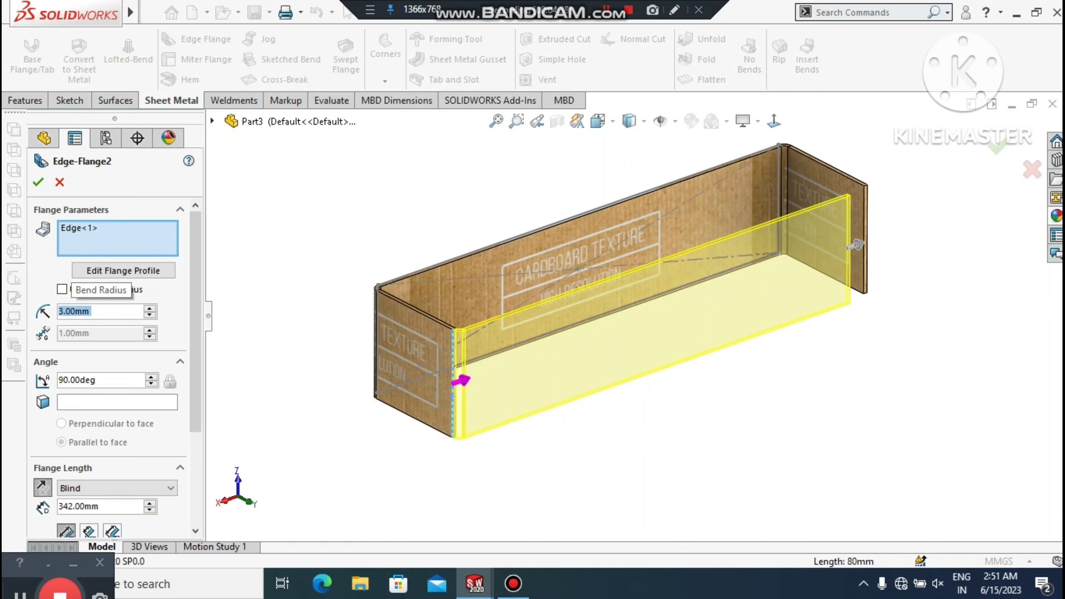
double_click(104, 506)
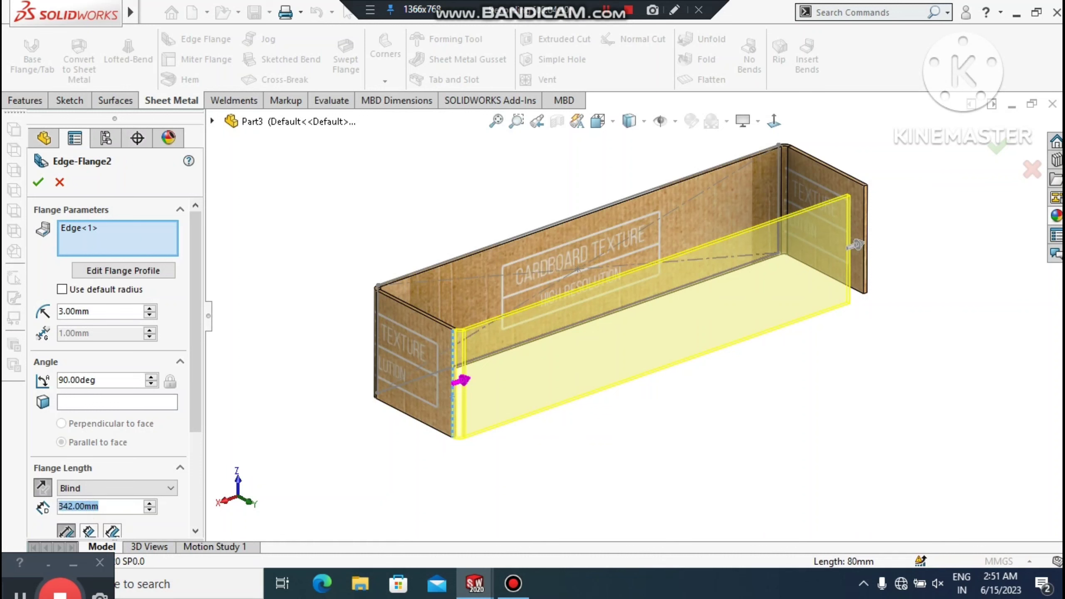
text(3)
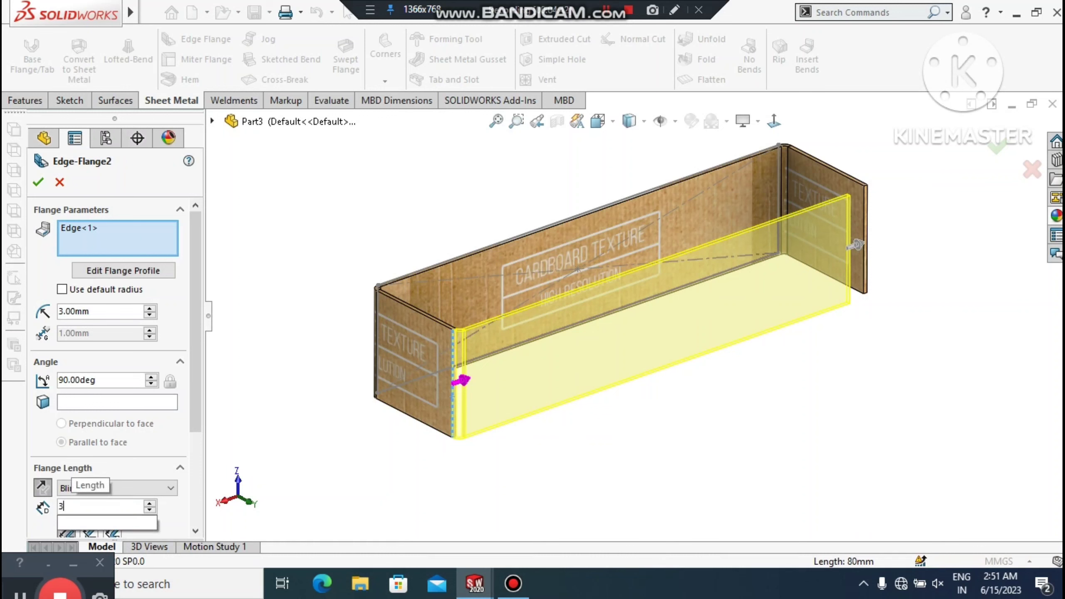
text(53)
key(Return)
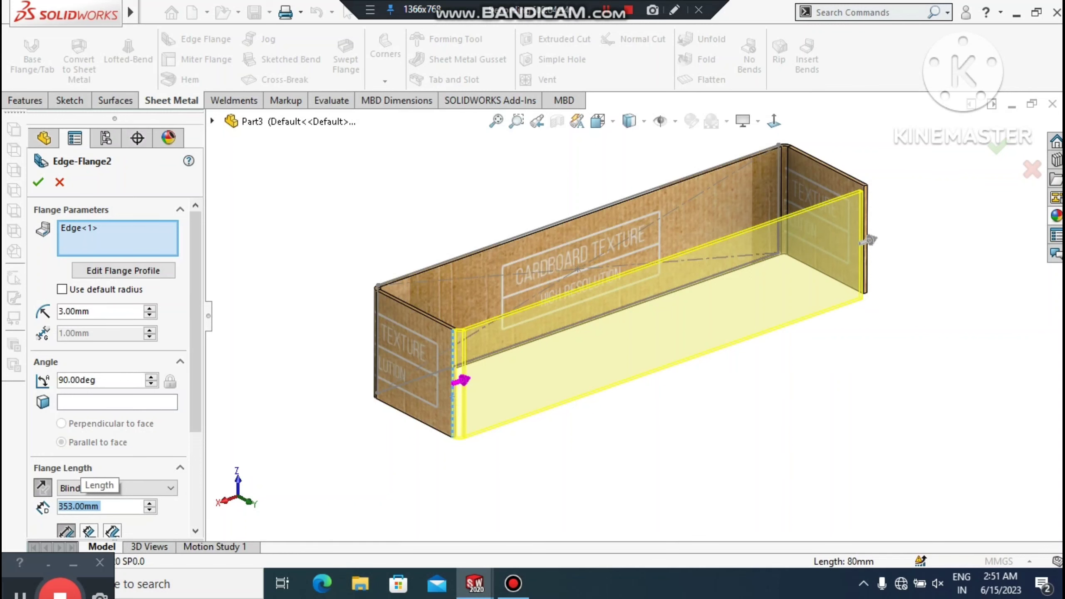
Set the long flange's position to Material Inside so it meets the opposite end flange, and accept it
scroll(889, 186, down, 4)
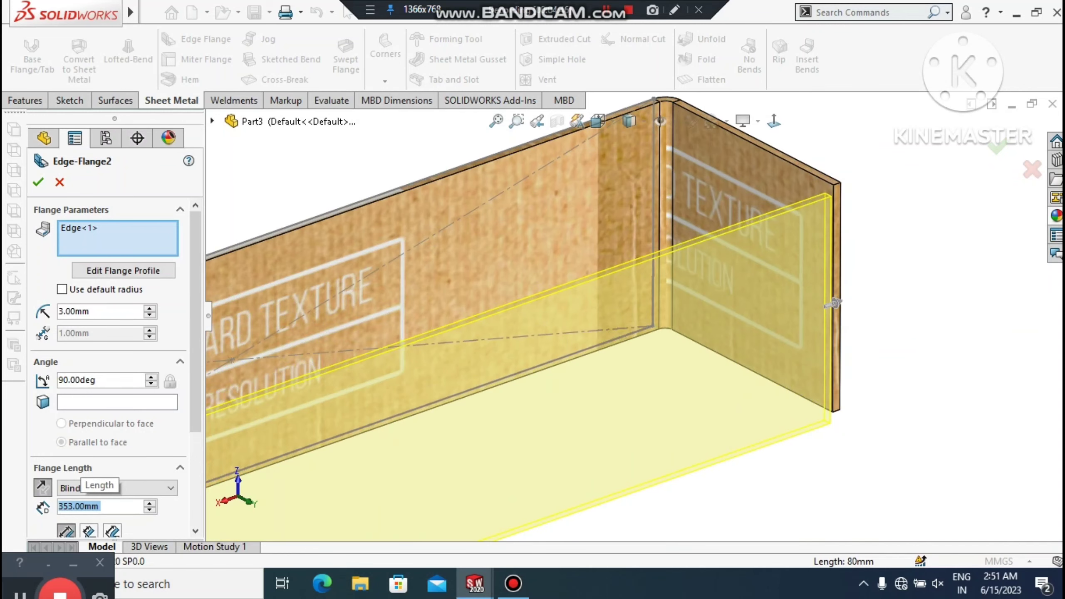
middle_drag(836, 245, 881, 258)
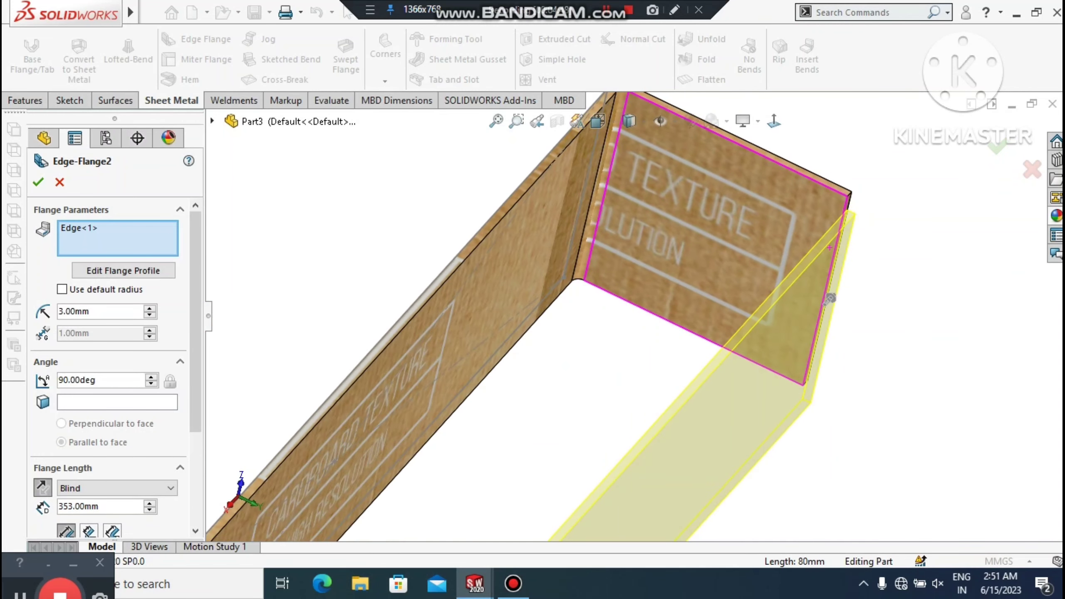
scroll(109, 369, down, 3)
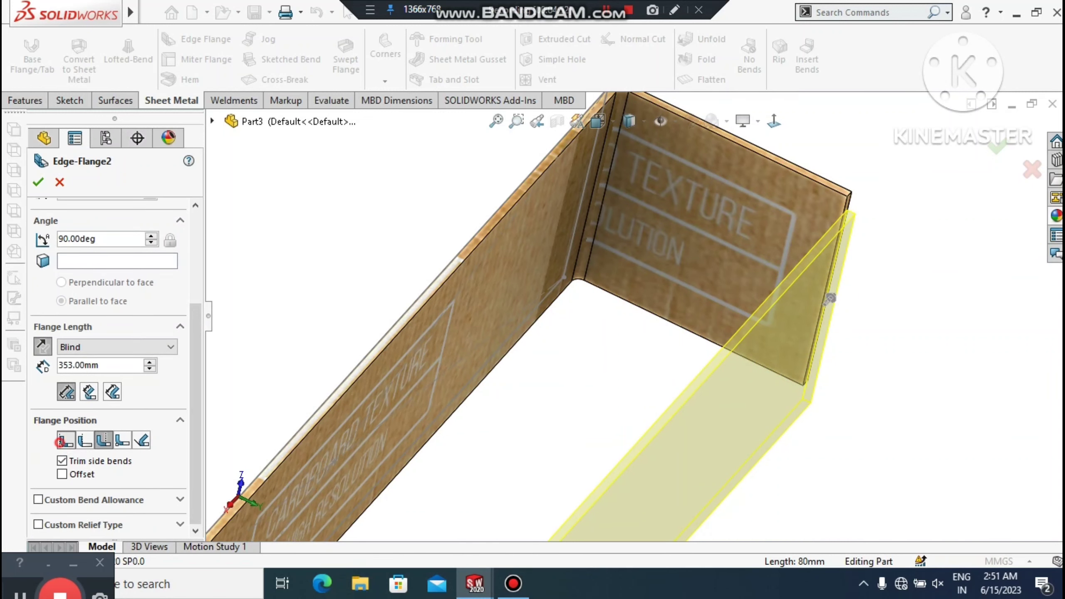
click(66, 440)
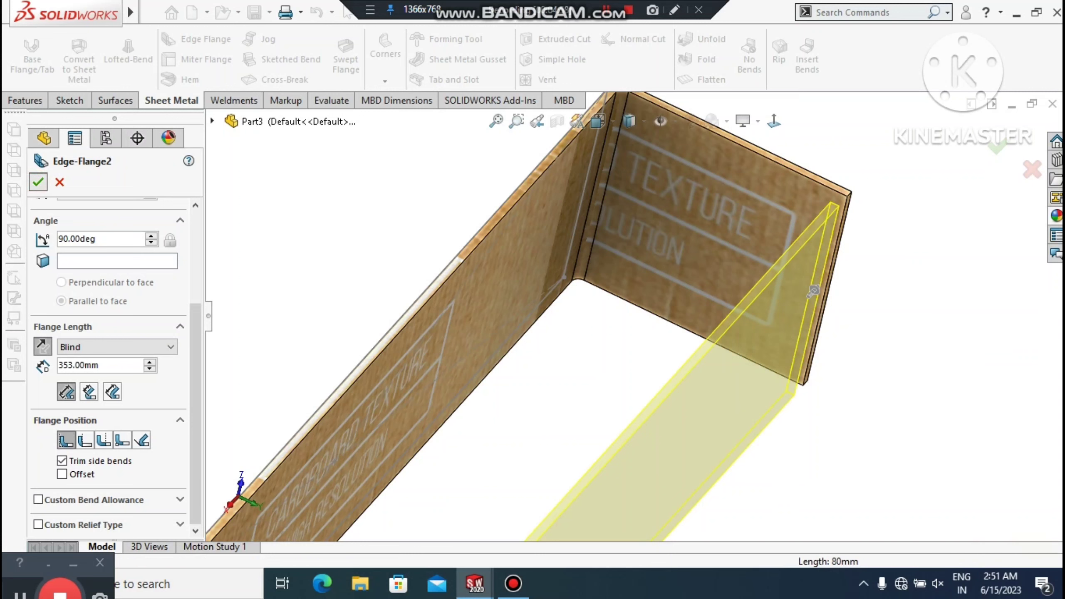
click(38, 182)
Start an inward edge flange about 47 mm long from the long closing wall's free vertical edge, inside the adjacent end wall
scroll(575, 377, down, 3)
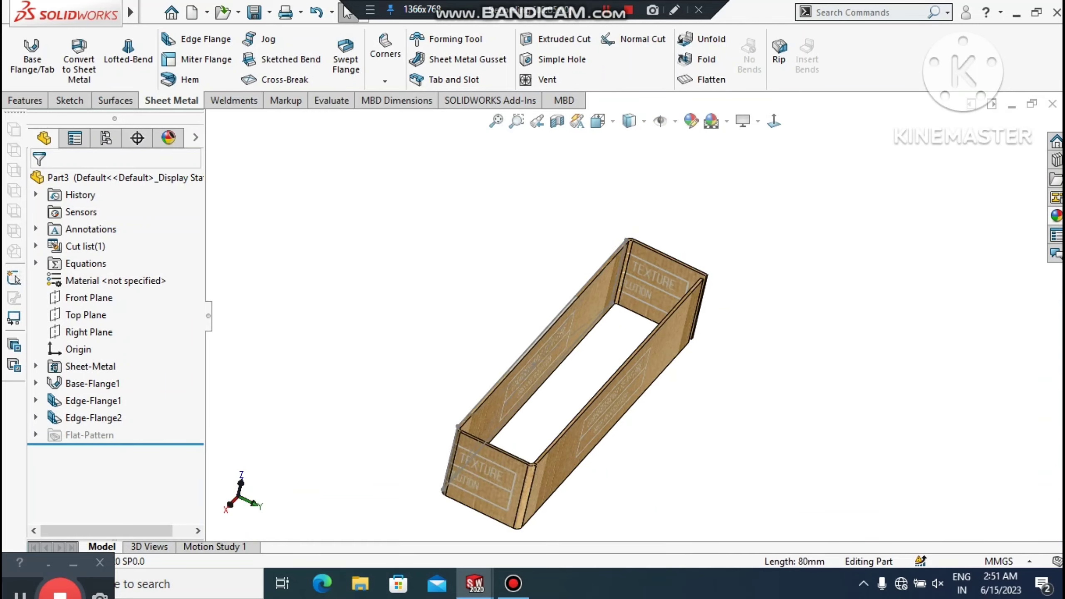
middle_drag(671, 420, 545, 413)
scroll(709, 431, down, 5)
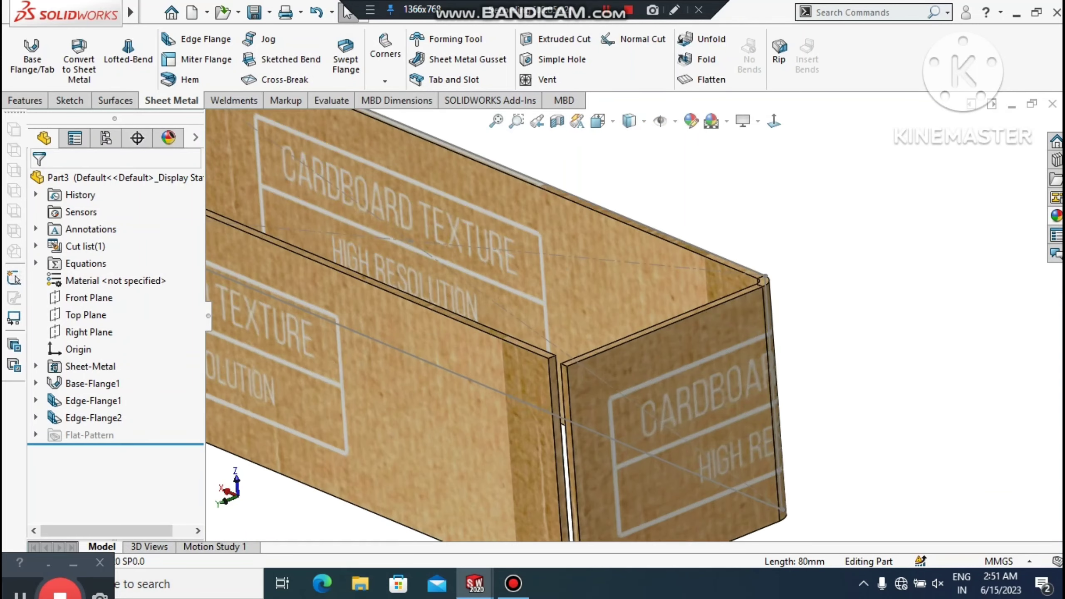
middle_drag(671, 399, 628, 419)
scroll(628, 419, up, 6)
scroll(628, 419, down, 6)
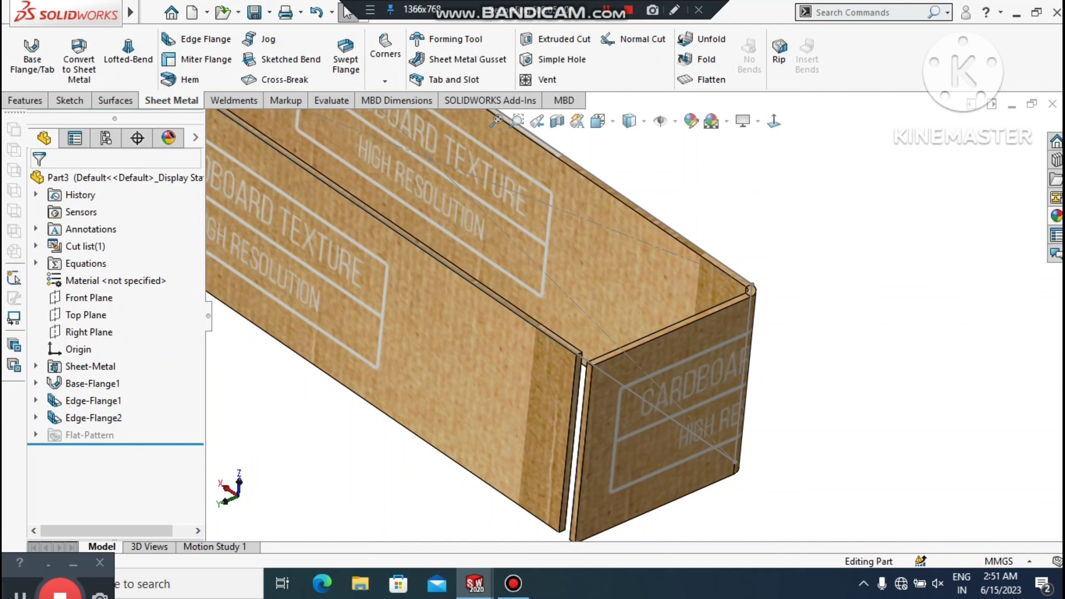
click(197, 38)
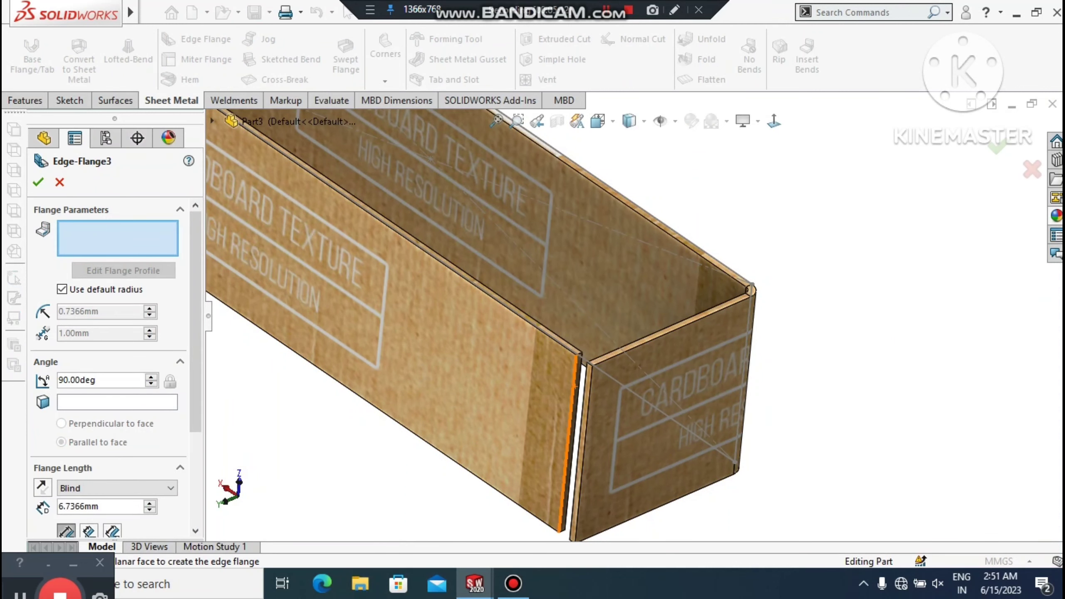
click(569, 440)
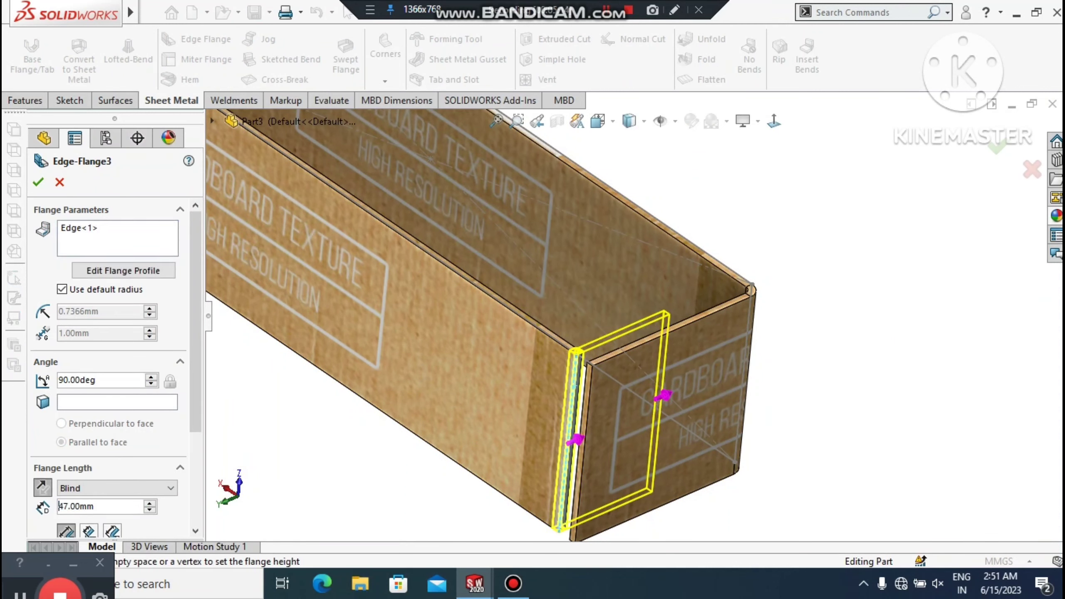
middle_drag(628, 418, 654, 420)
scroll(633, 312, up, 3)
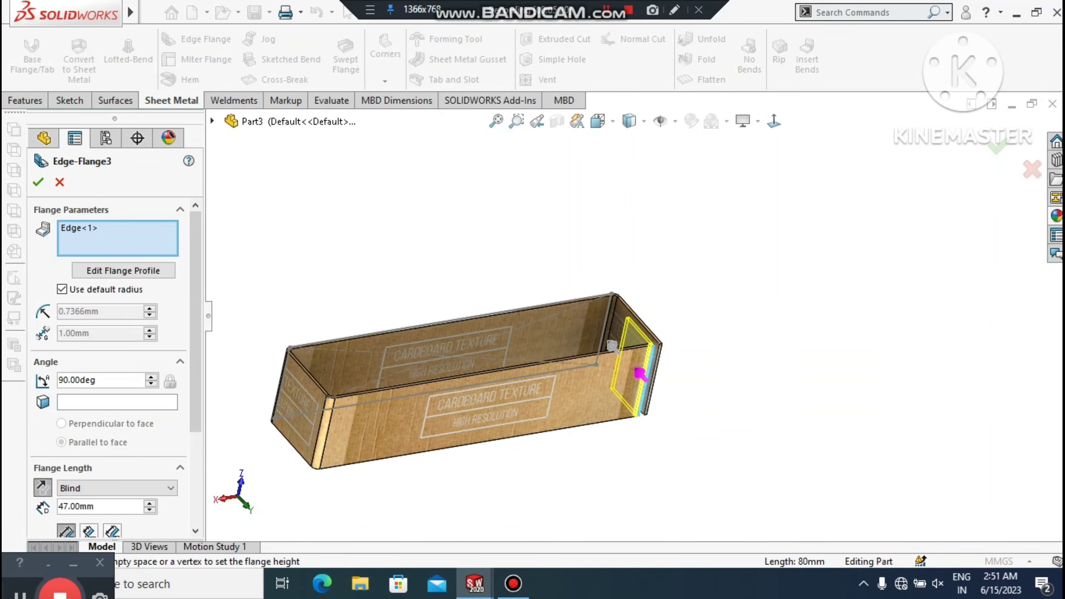
scroll(432, 445, down, 3)
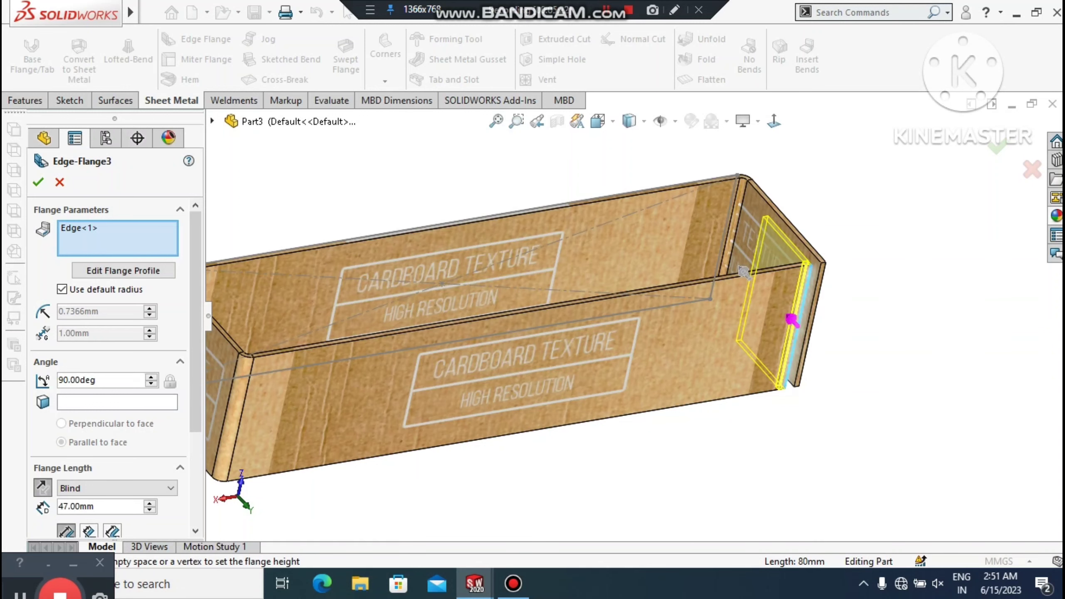
Set the joining tab's flange length to 20 mm and give it a custom 3 mm bend radius
double_click(119, 504)
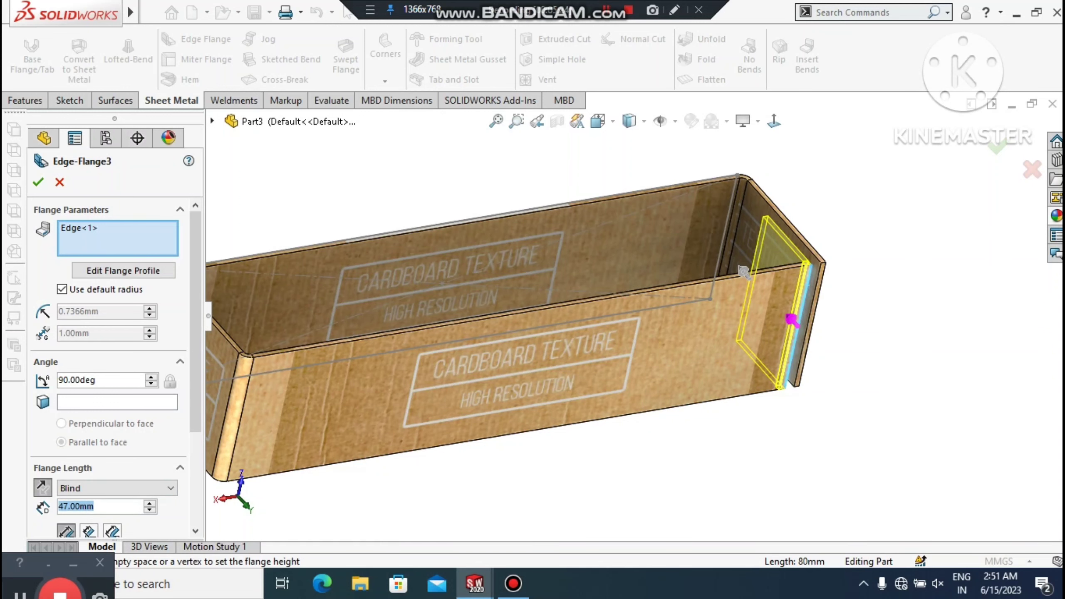
text(20)
key(Return)
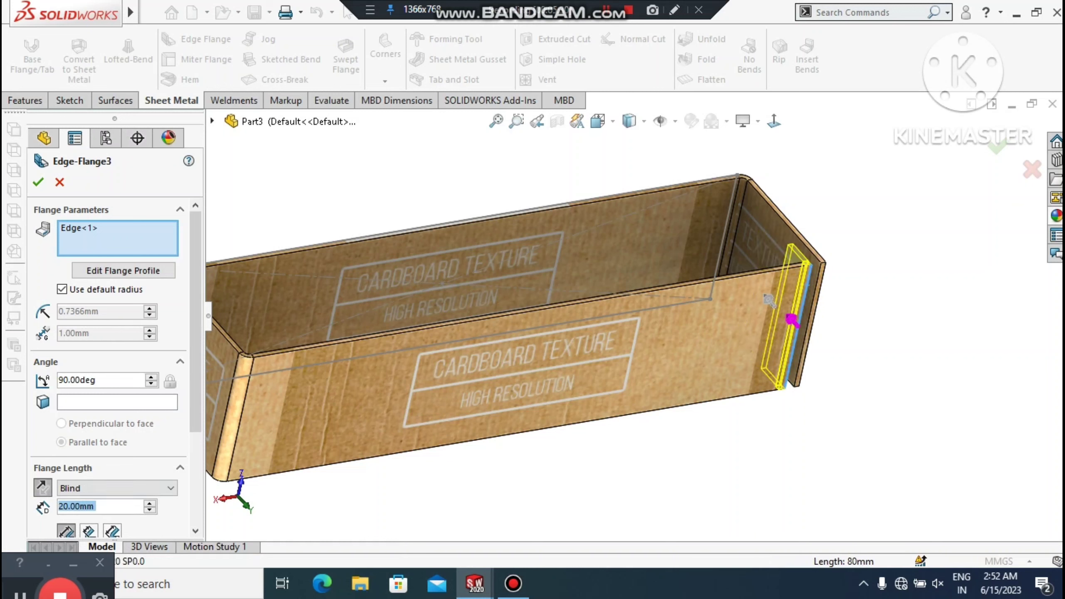
click(62, 289)
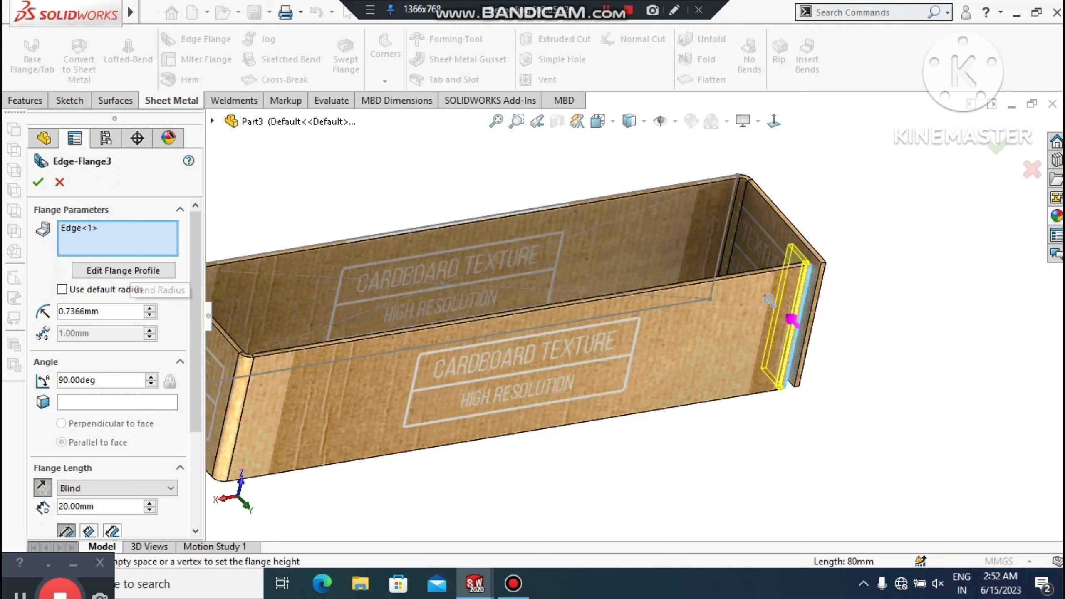
click(122, 311)
text(3)
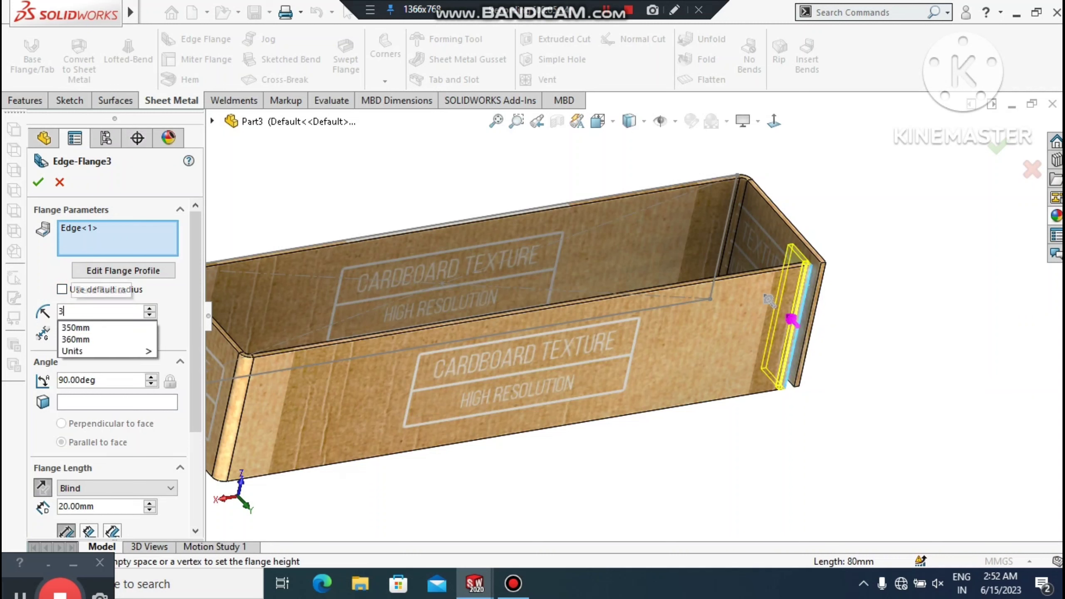
key(Return)
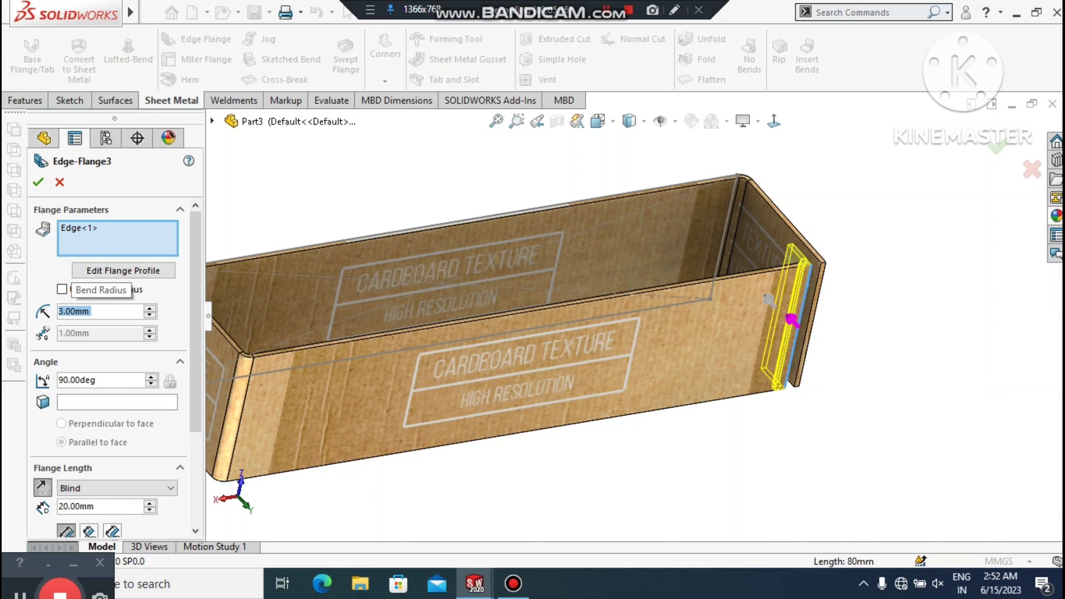
Set the joining tab's flange position to Bend Outside, accept the feature and dismiss the rebuild warning
scroll(109, 336, down, 3)
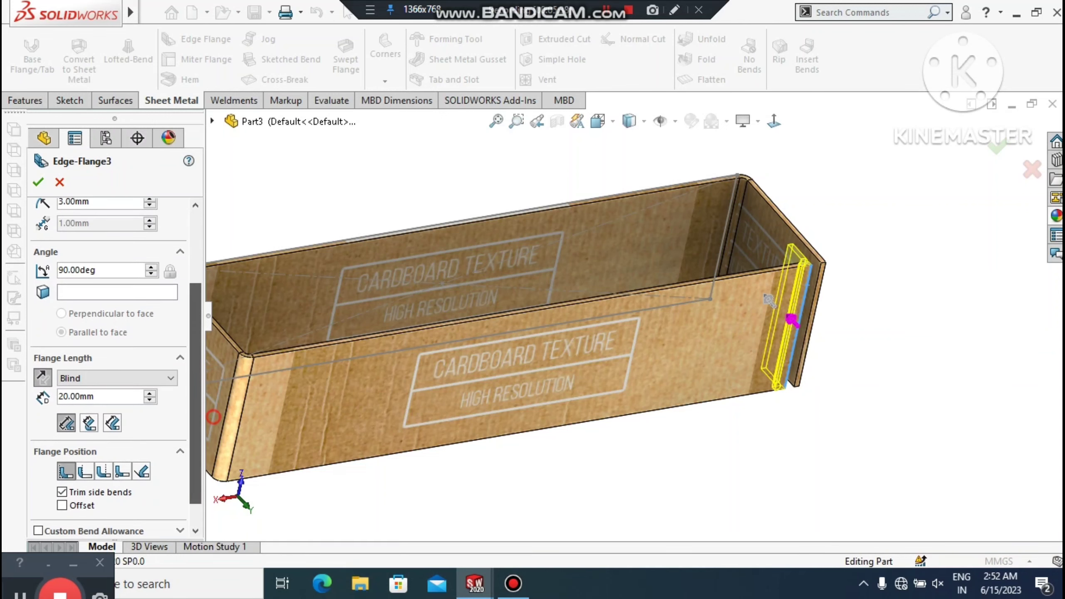
click(104, 471)
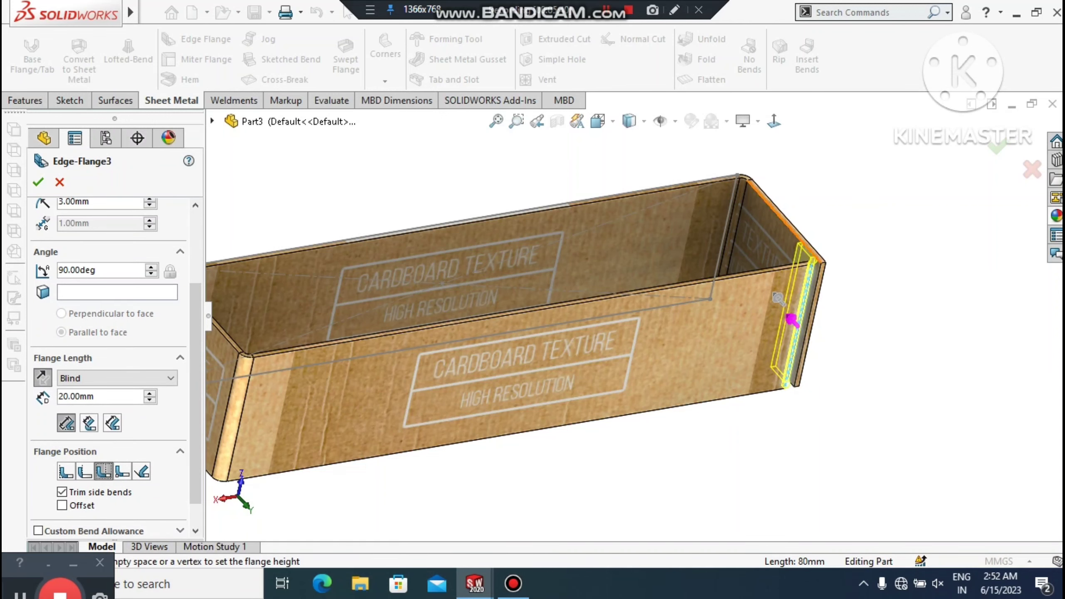
scroll(831, 214, down, 5)
scroll(810, 357, down, 3)
middle_drag(621, 319, 562, 319)
scroll(562, 319, up, 2)
scroll(634, 316, up, 4)
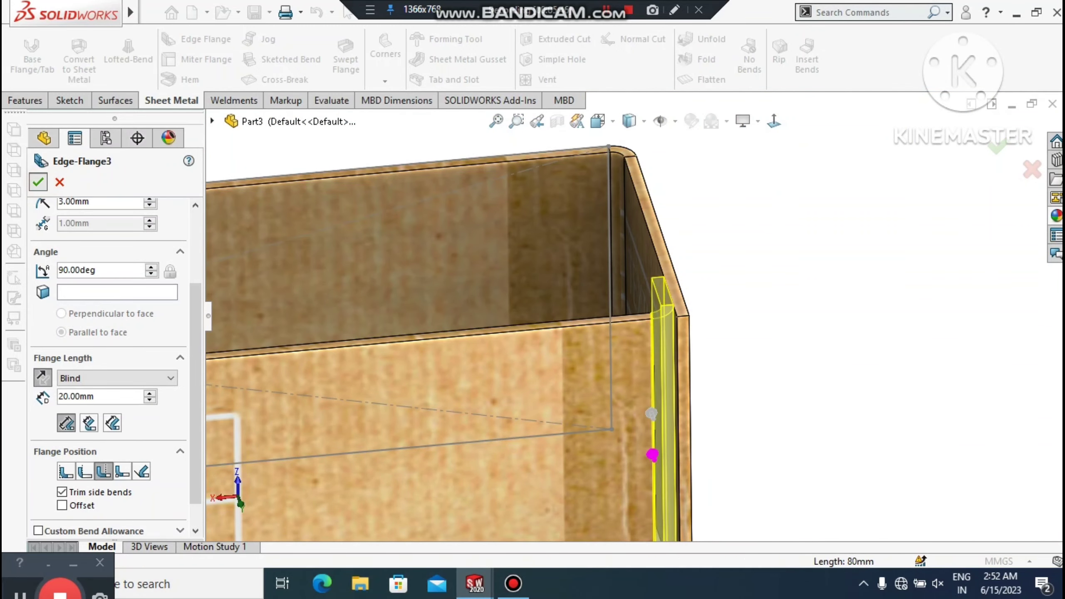
click(38, 182)
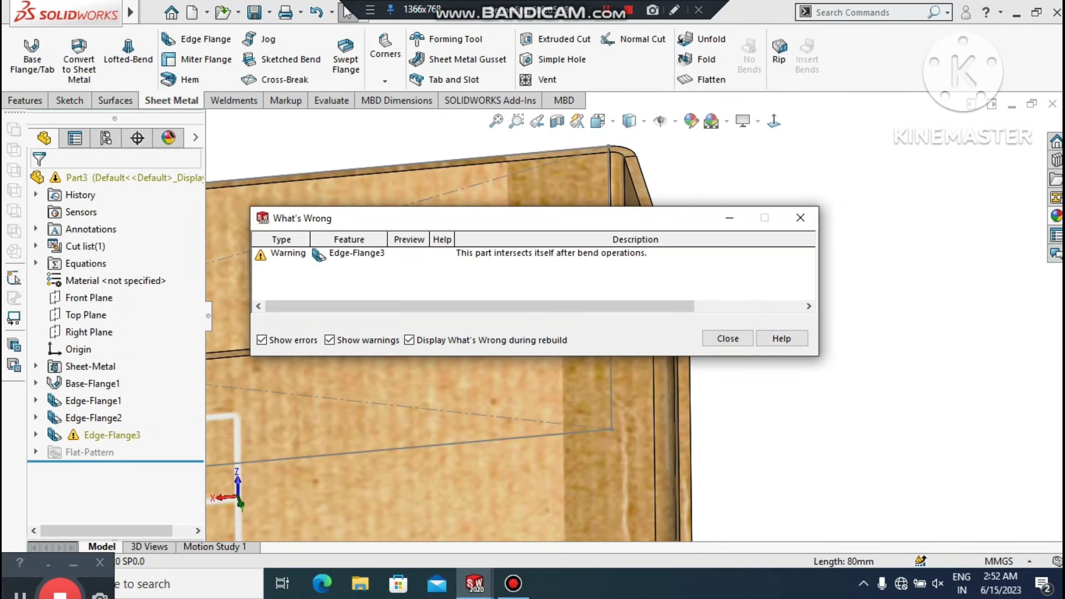
key(Escape)
key(f)
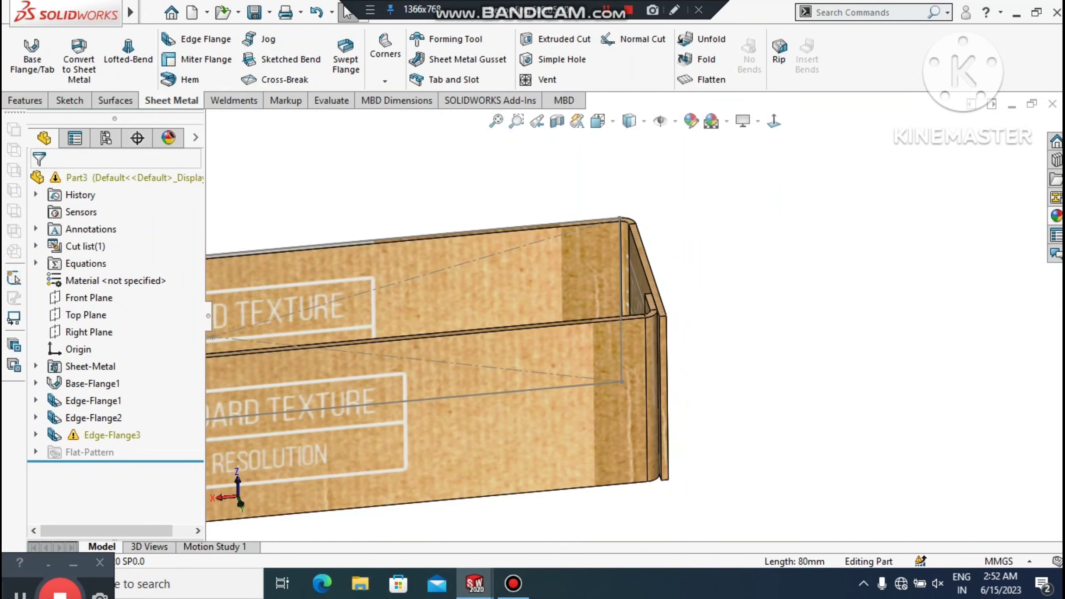
Hide all reference item types, such as sketches and planes, in the model view
middle_drag(667, 300, 628, 318)
scroll(628, 318, up, 2)
scroll(628, 325, down, 4)
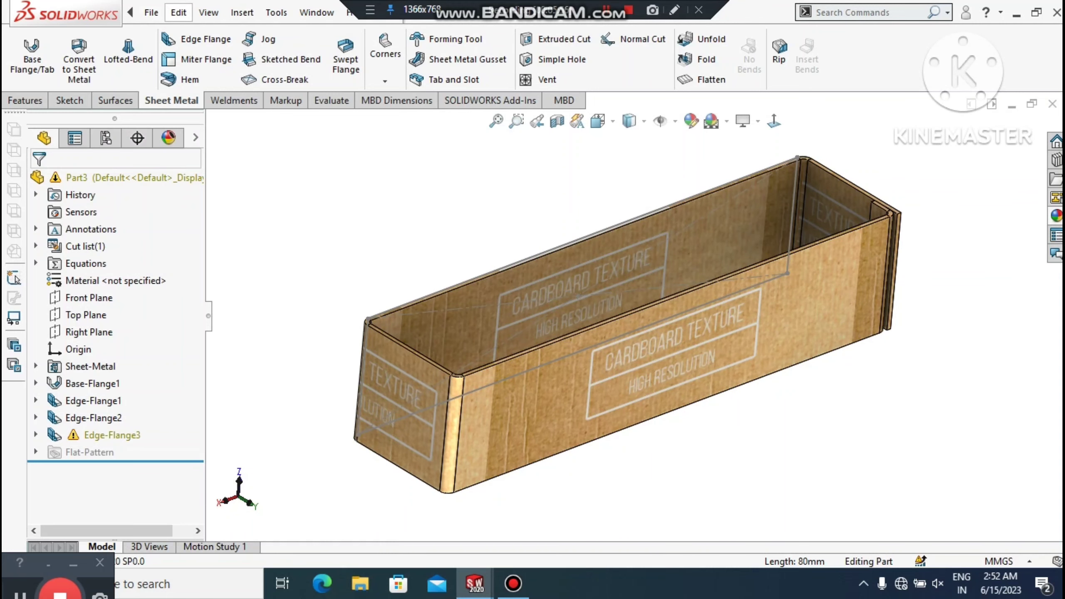
click(242, 12)
mouse_move(208, 12)
mouse_move(245, 146)
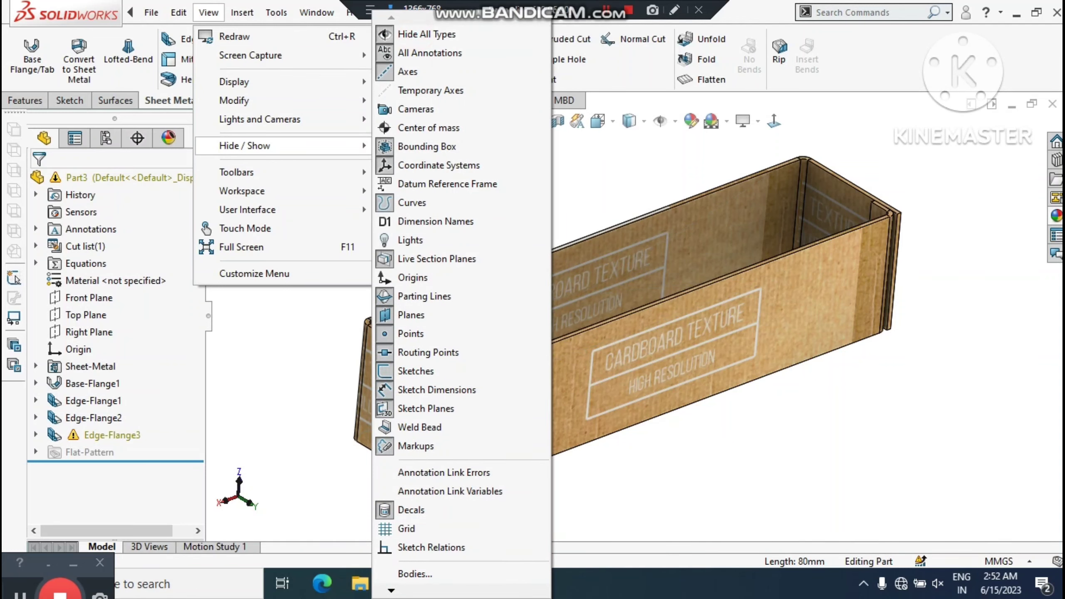
click(424, 34)
Start inward edge flanges about 73 mm long from the bottom edges of both end walls
middle_drag(629, 327, 604, 332)
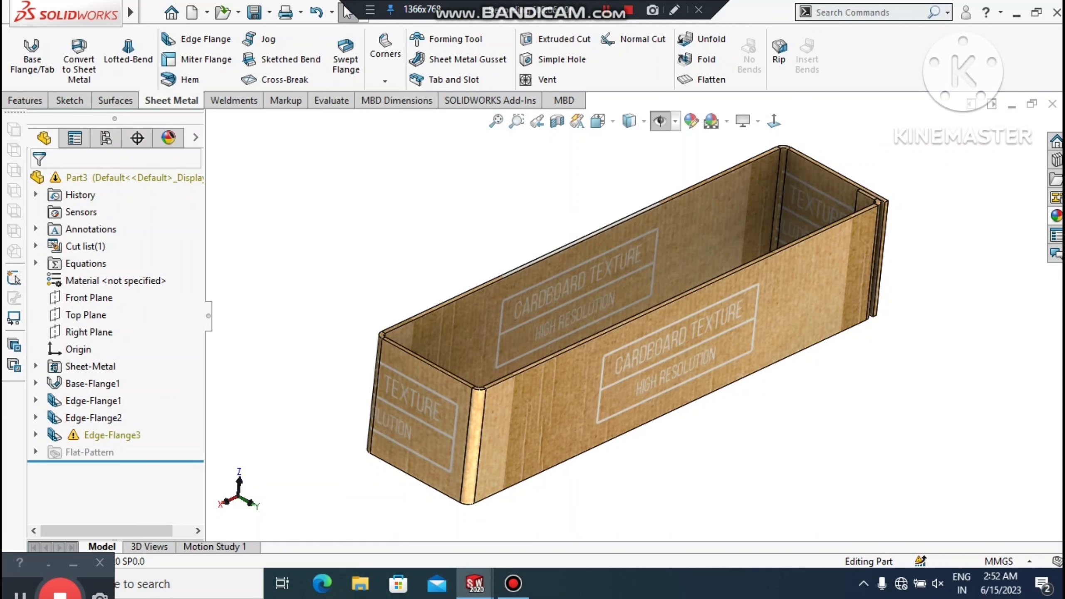
middle_drag(756, 304, 704, 202)
middle_drag(704, 294, 684, 153)
middle_drag(532, 197, 574, 218)
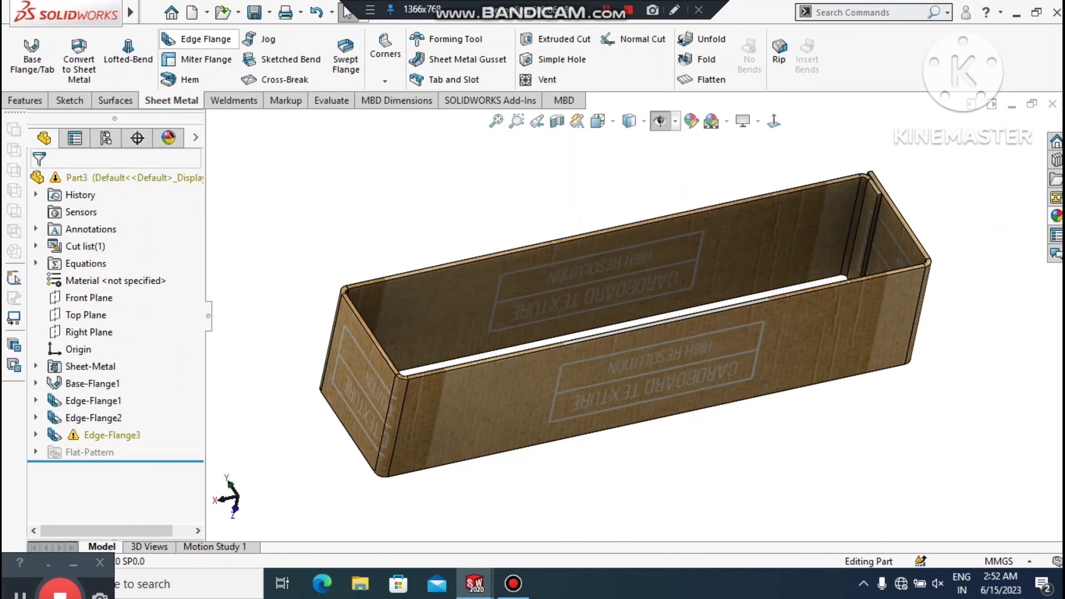
click(197, 39)
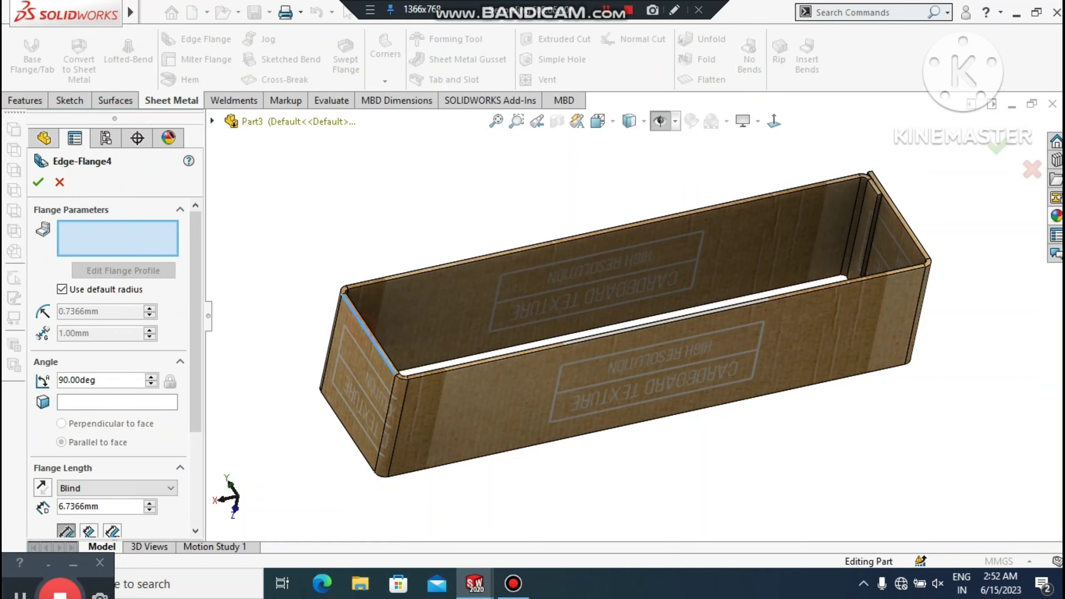
click(371, 331)
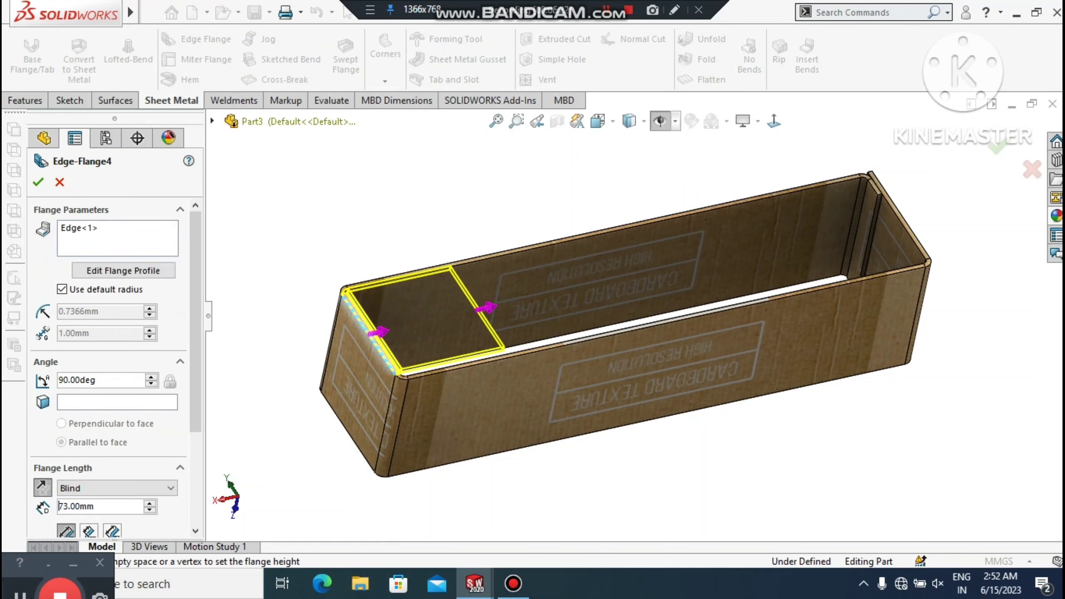
click(486, 307)
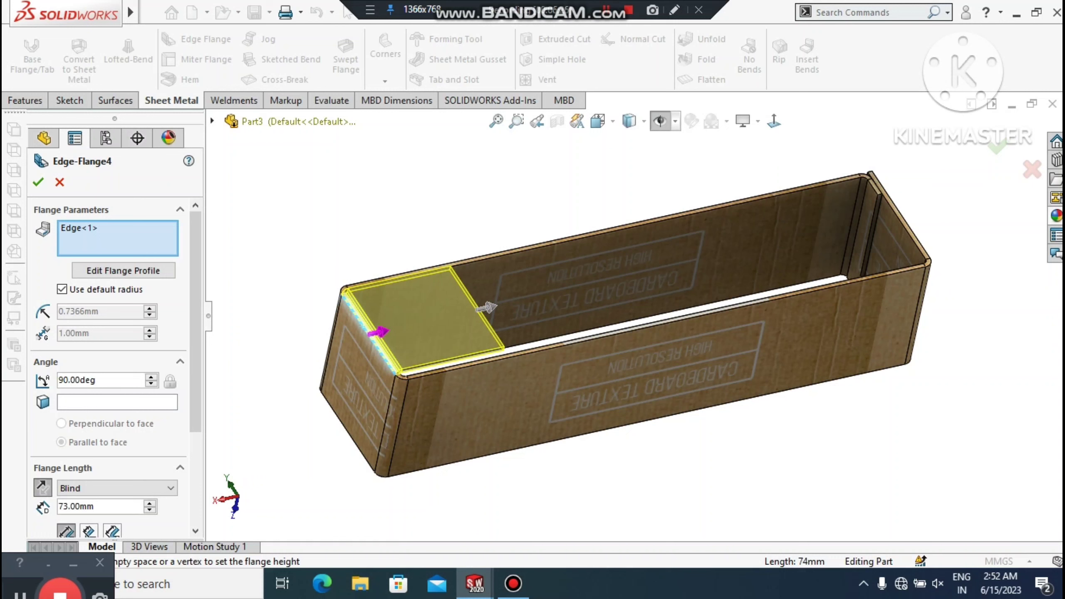
click(900, 216)
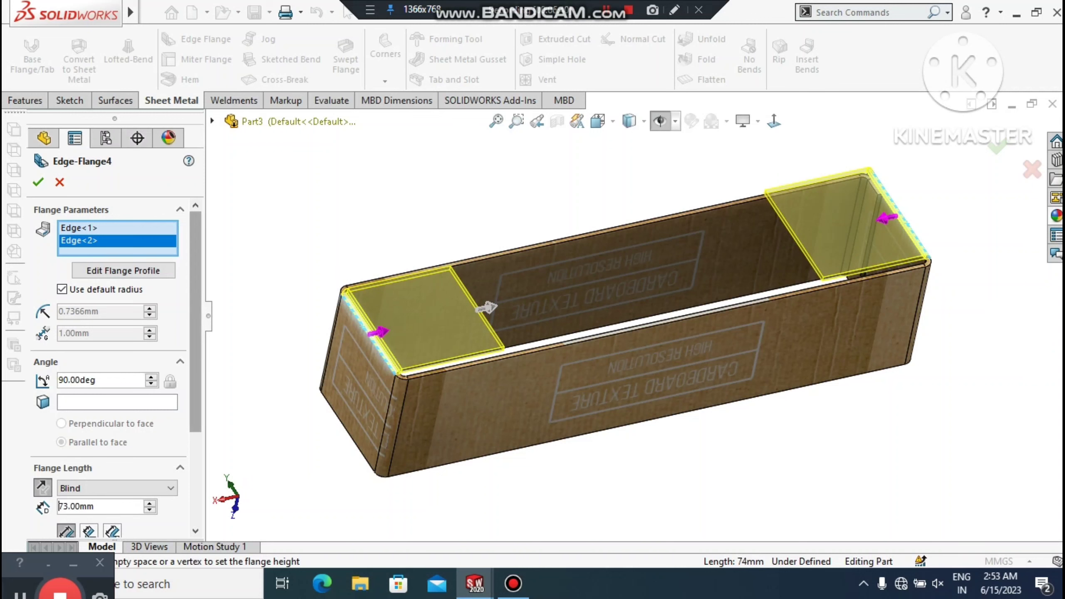
Set the length of both bottom end flaps to 80 mm, accept the edge flange and dismiss the rebuild warning
scroll(195, 318, down, 3)
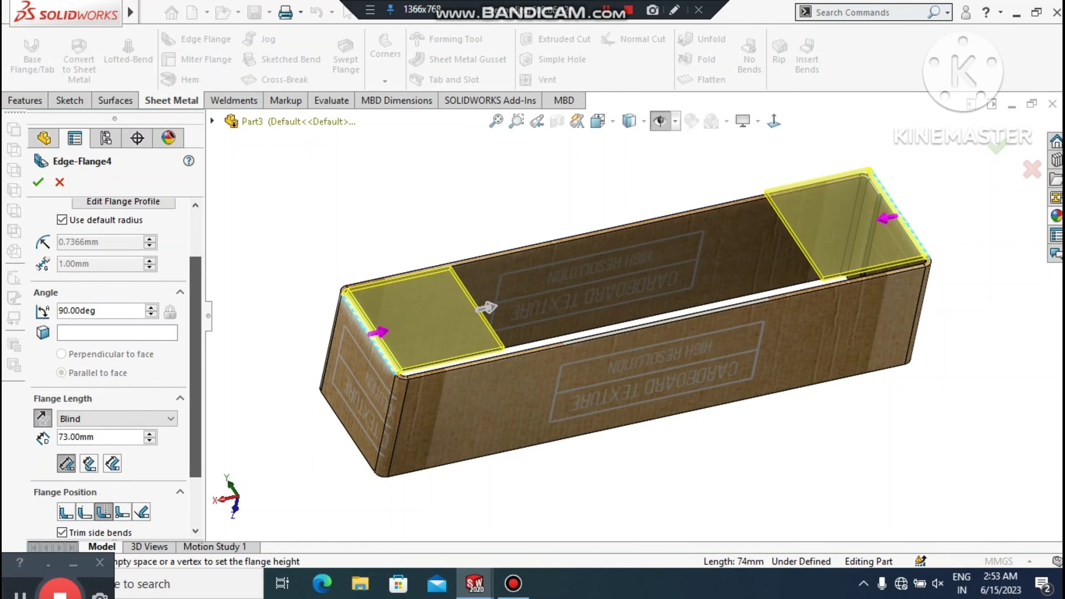
scroll(116, 369, down, 2)
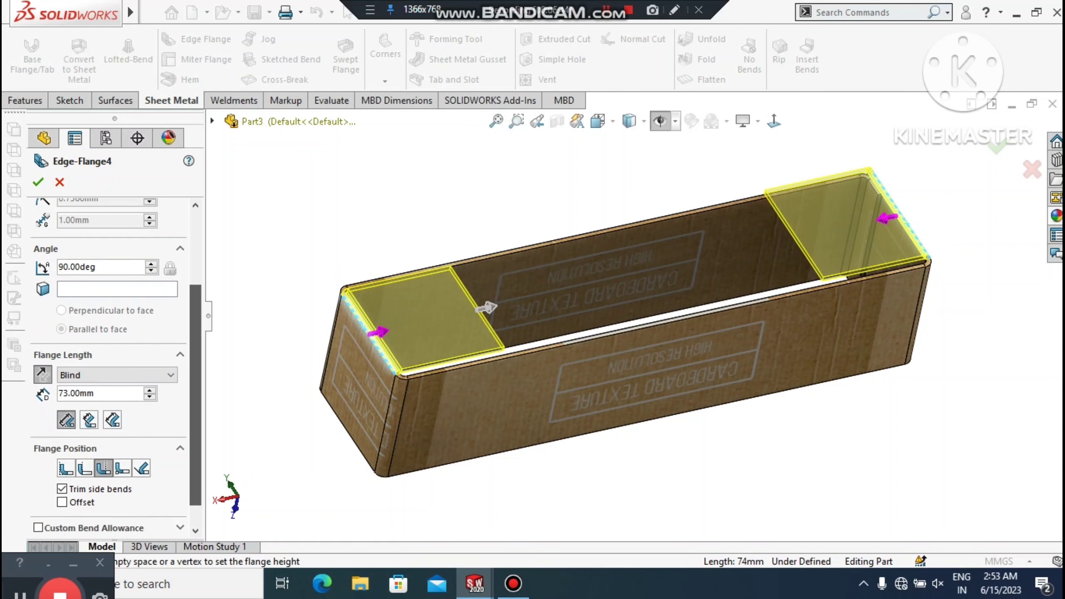
middle_drag(383, 353, 389, 289)
scroll(637, 315, up, 5)
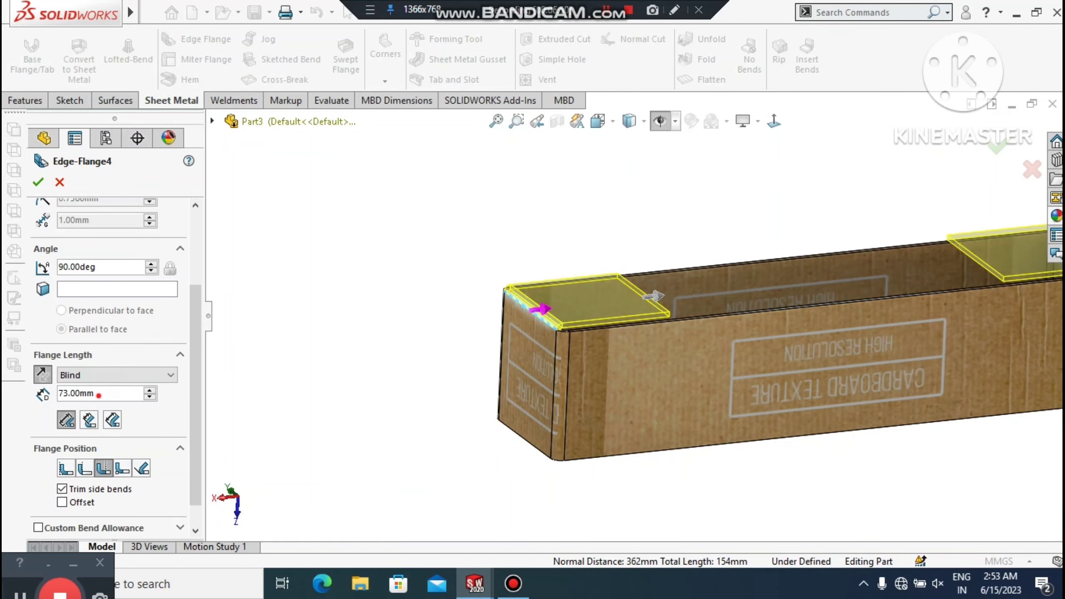
text(8)
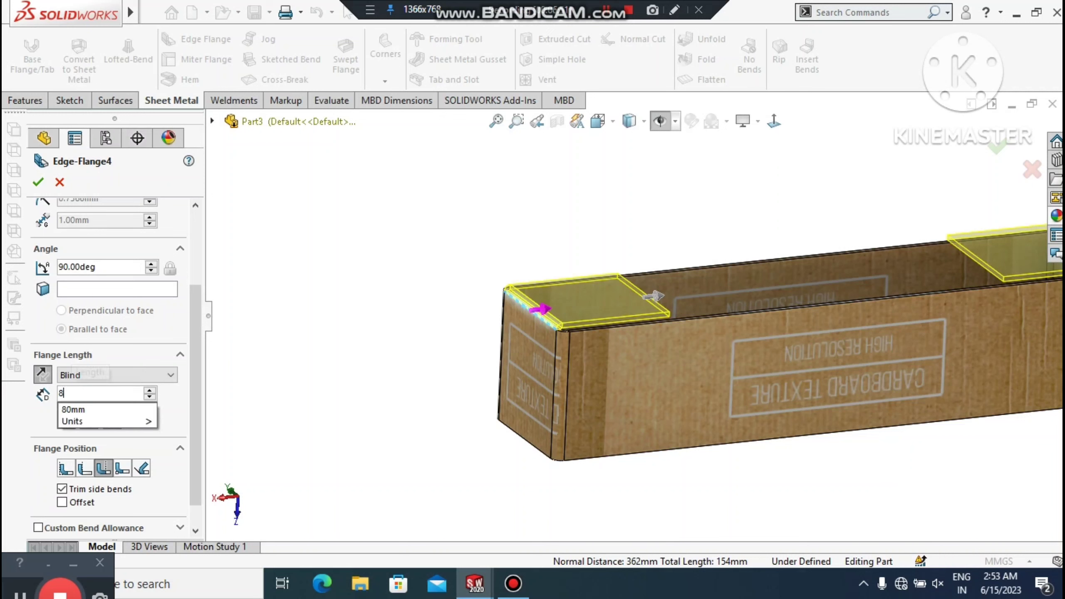
text(0)
key(Return)
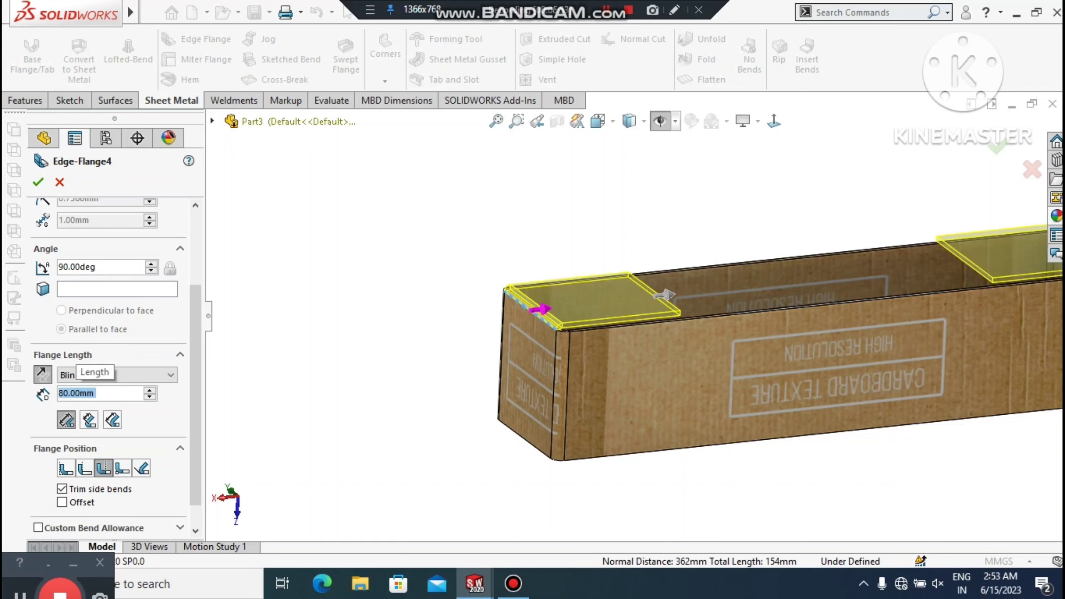
scroll(664, 295, up, 1)
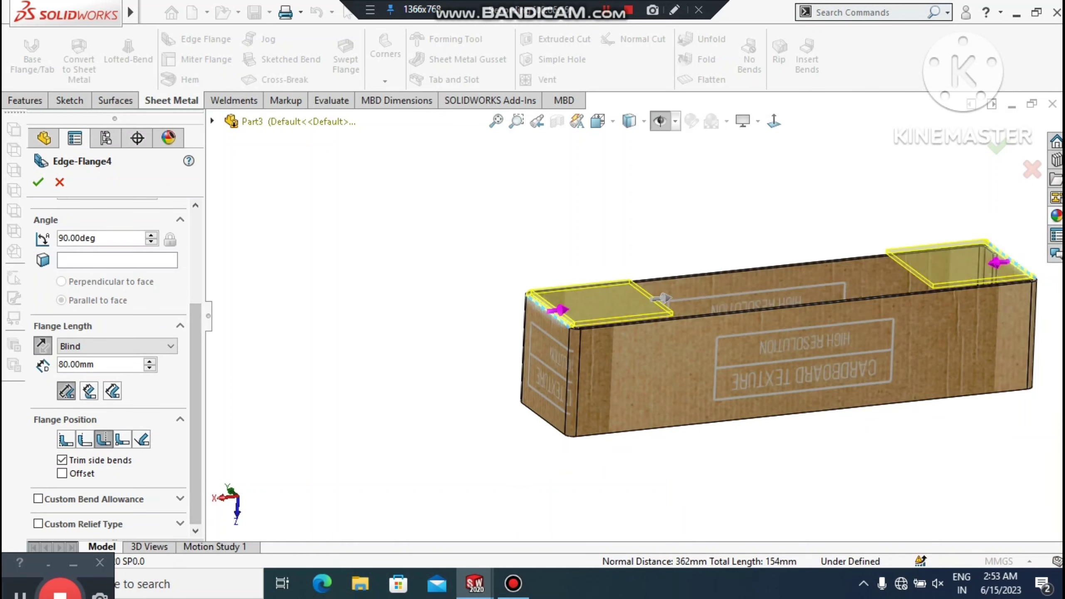
middle_drag(660, 298, 673, 318)
key(Return)
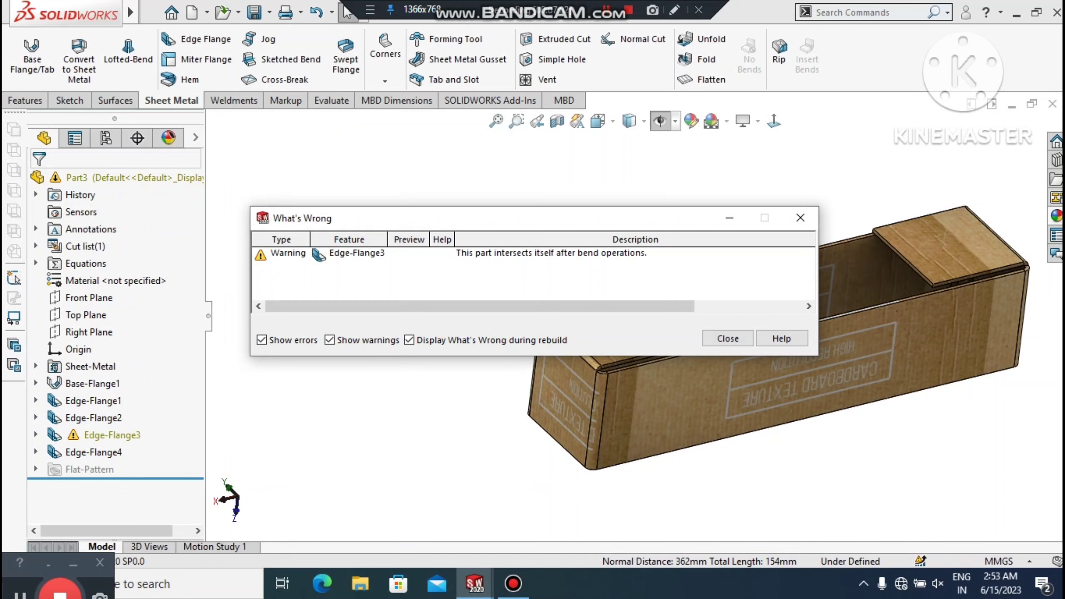
click(813, 216)
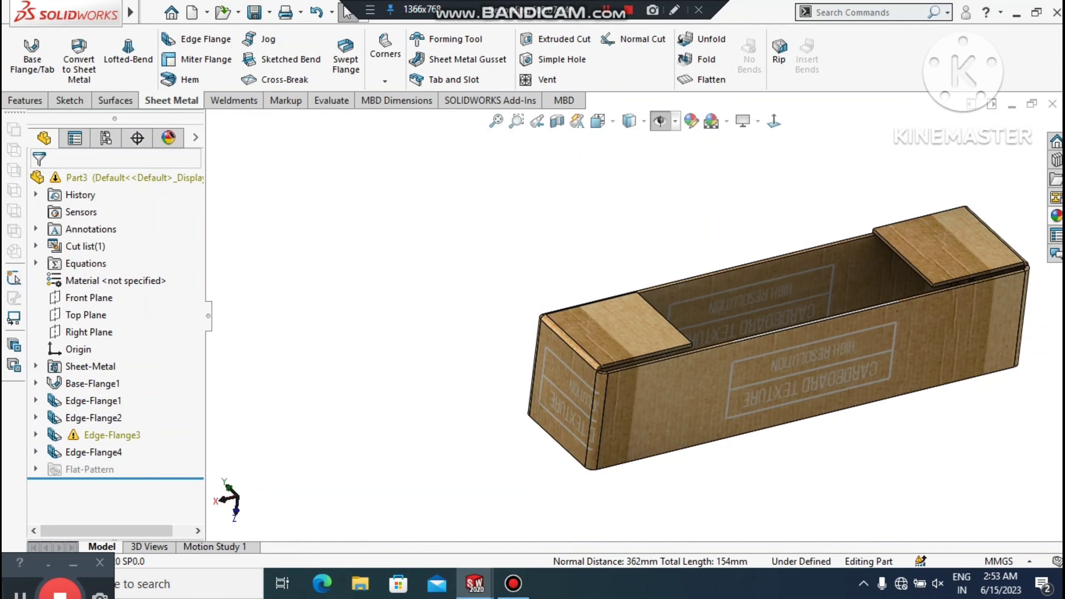
Edit the edge flange of the two bottom end flaps, opening the second flap's profile sketch and viewing it face-on
click(446, 409)
mouse_move(447, 409)
middle_down()
mouse_move(447, 395)
mouse_move(461, 394)
middle_up()
scroll(636, 317, up, 1)
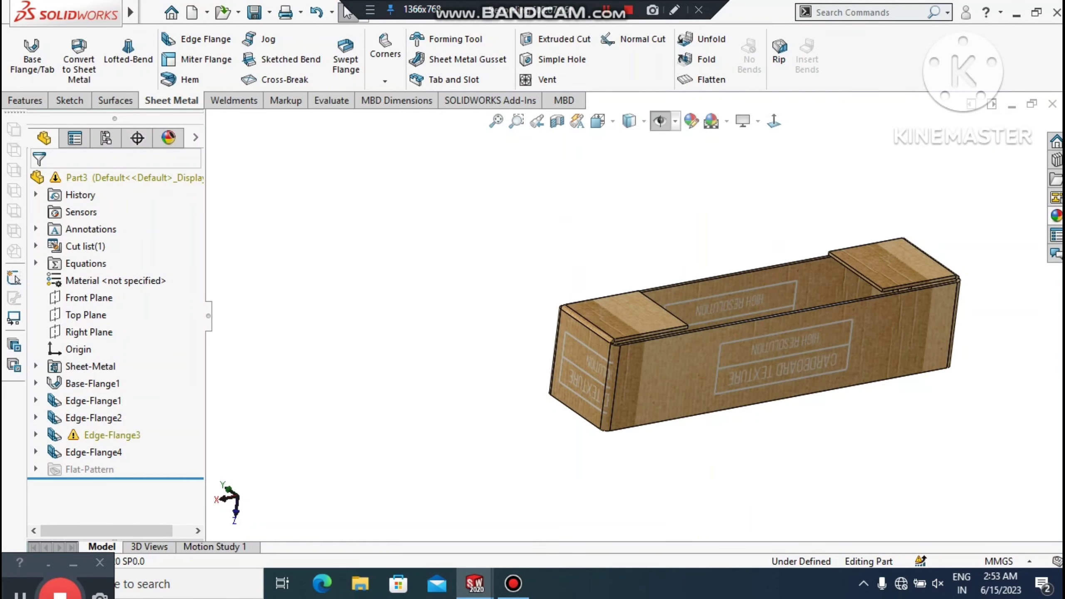
right_click(93, 451)
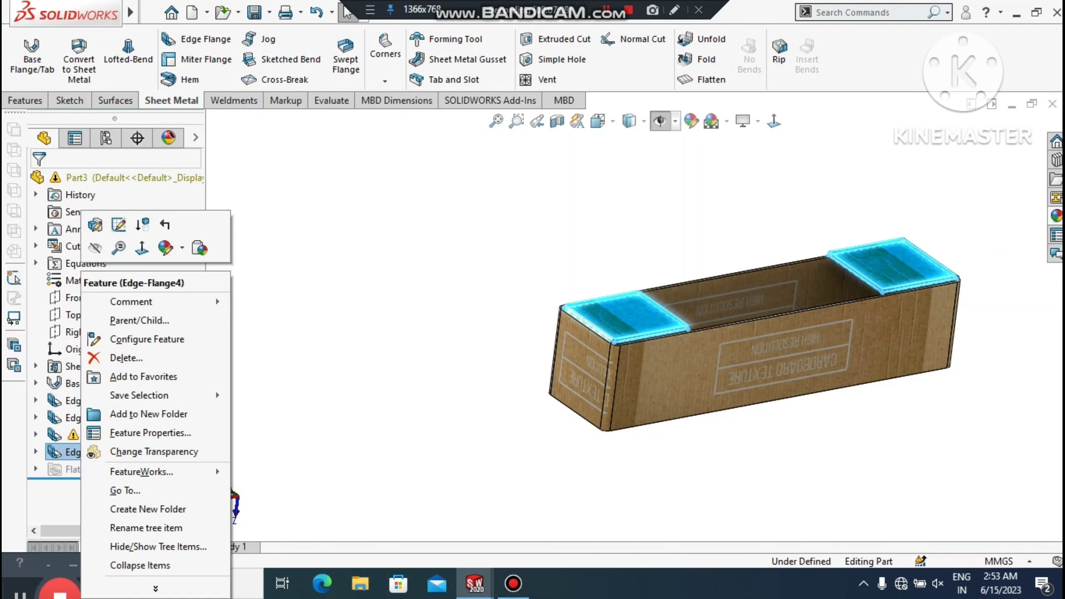
click(95, 225)
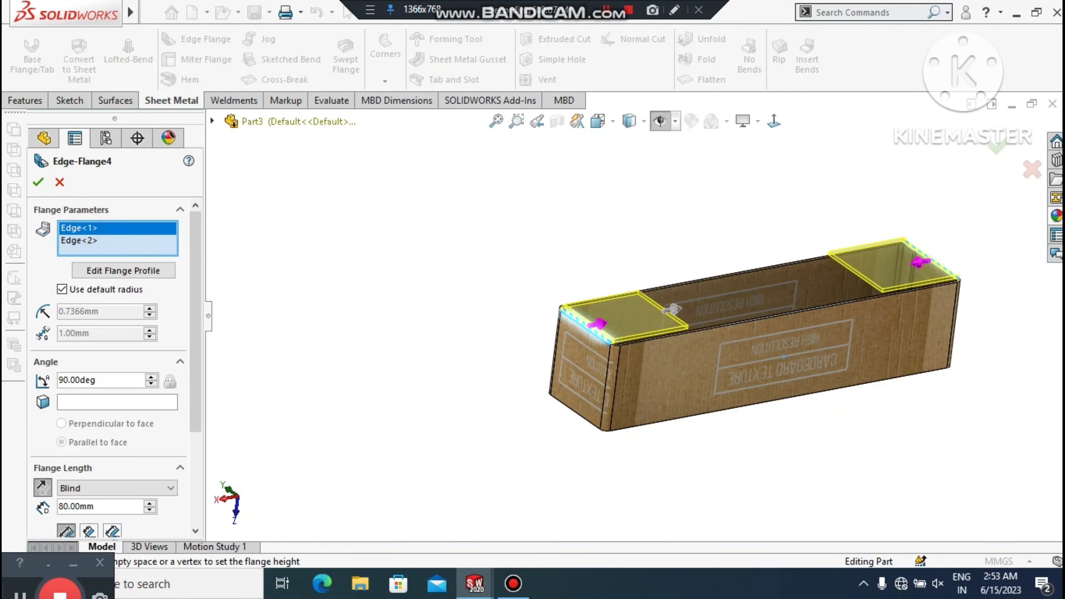
click(78, 241)
click(123, 270)
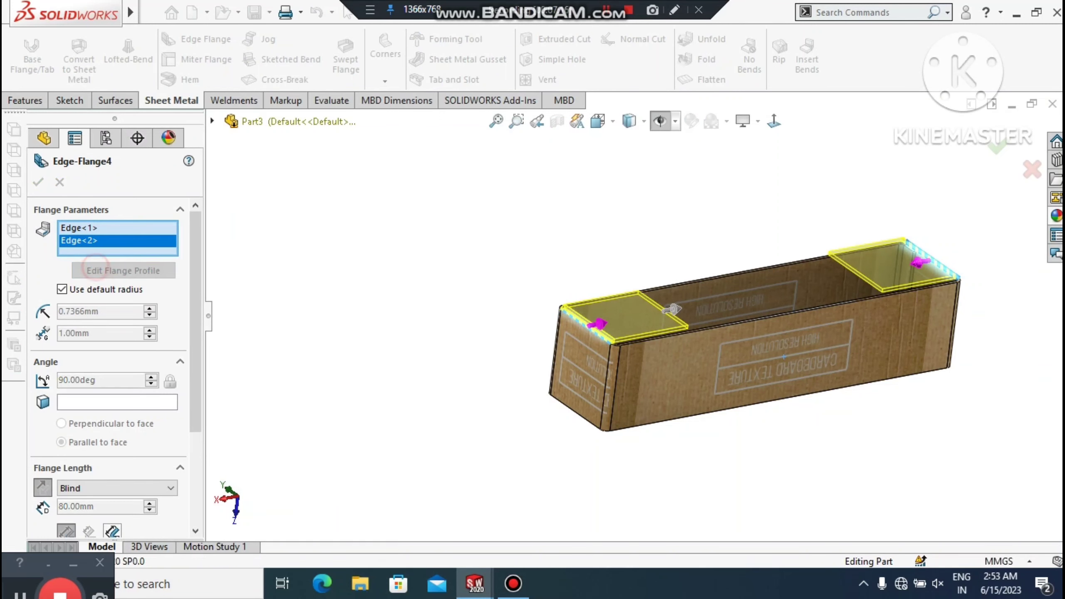
click(773, 121)
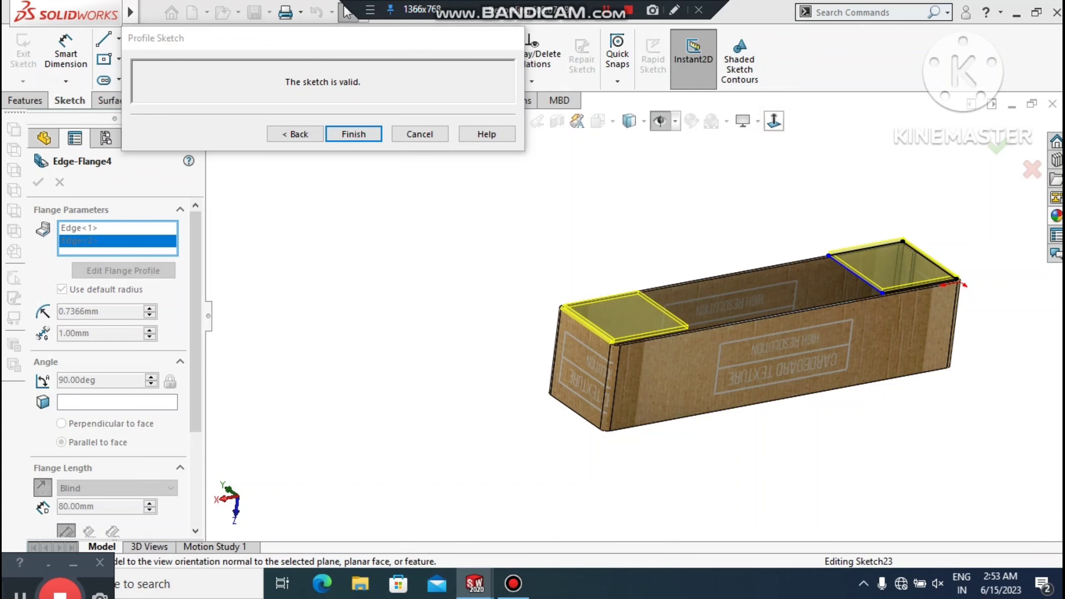
scroll(637, 317, up, 4)
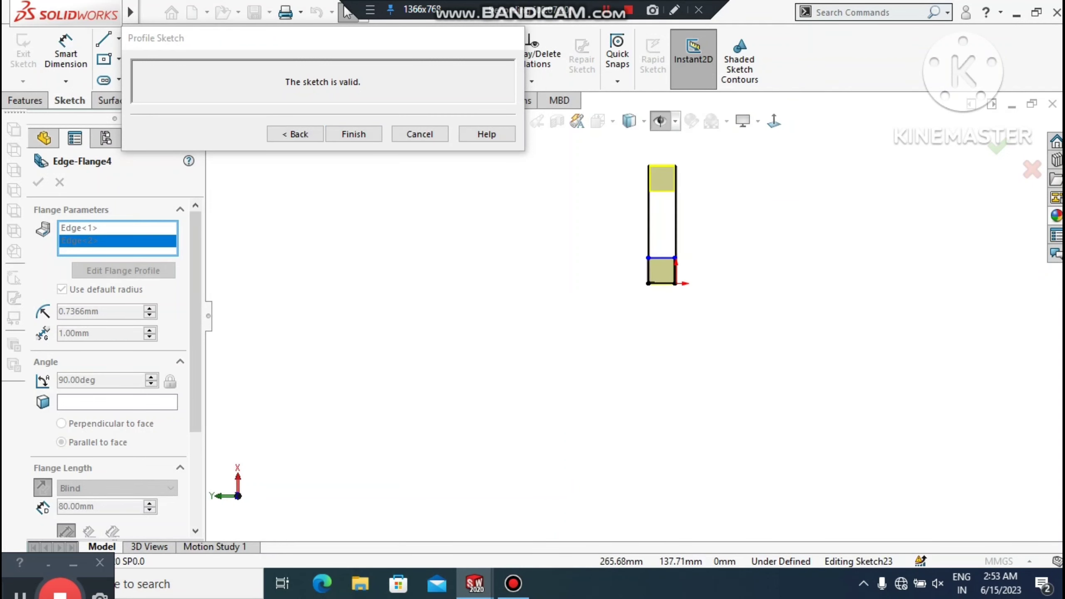
Pull the flap profile's corner beside the joining tab inward from the side wall, to about X -78.34 mm
scroll(680, 227, down, 8)
scroll(546, 456, down, 3)
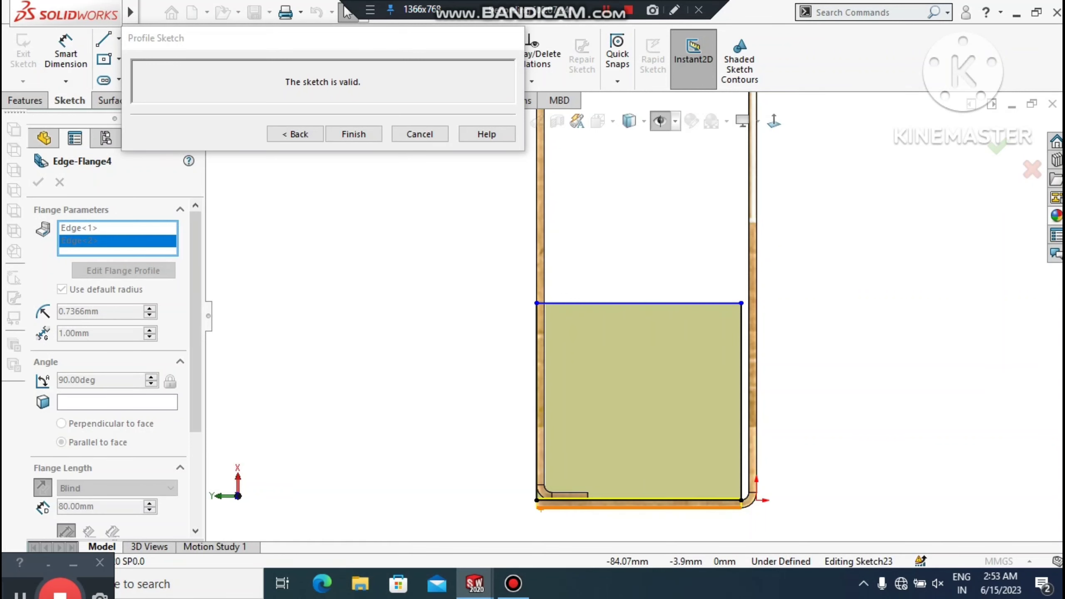
scroll(533, 537, down, 3)
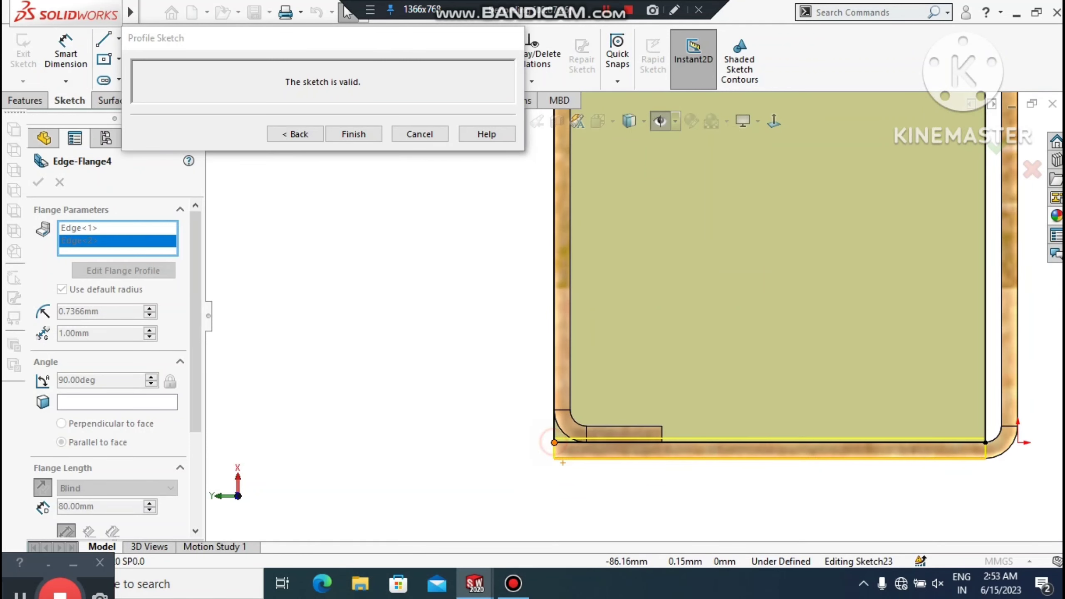
click(768, 441)
drag(596, 447, 595, 443)
scroll(635, 316, up, 9)
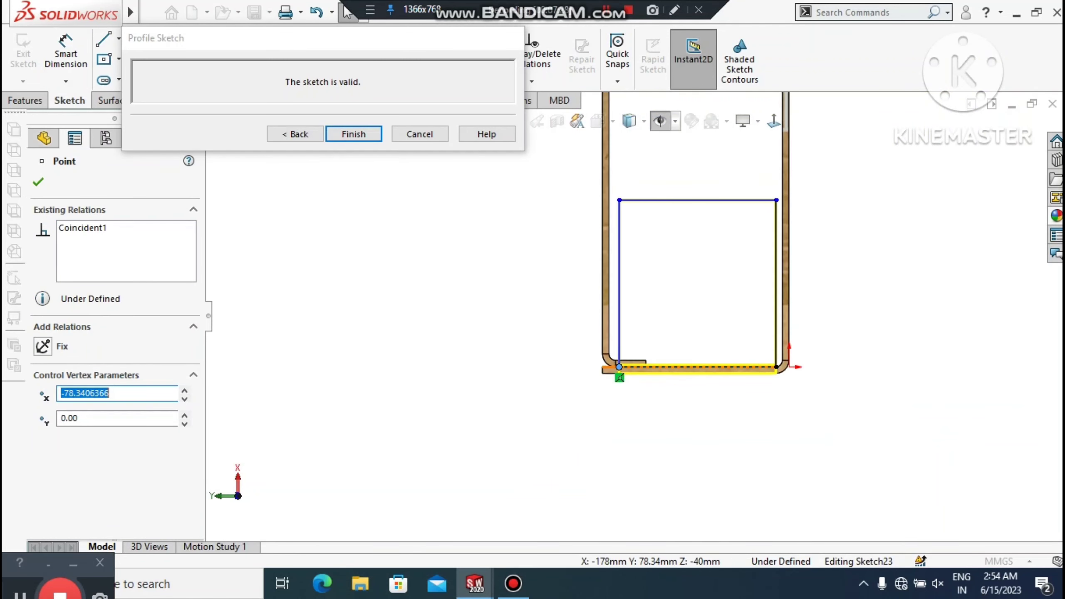
scroll(570, 134, down, 2)
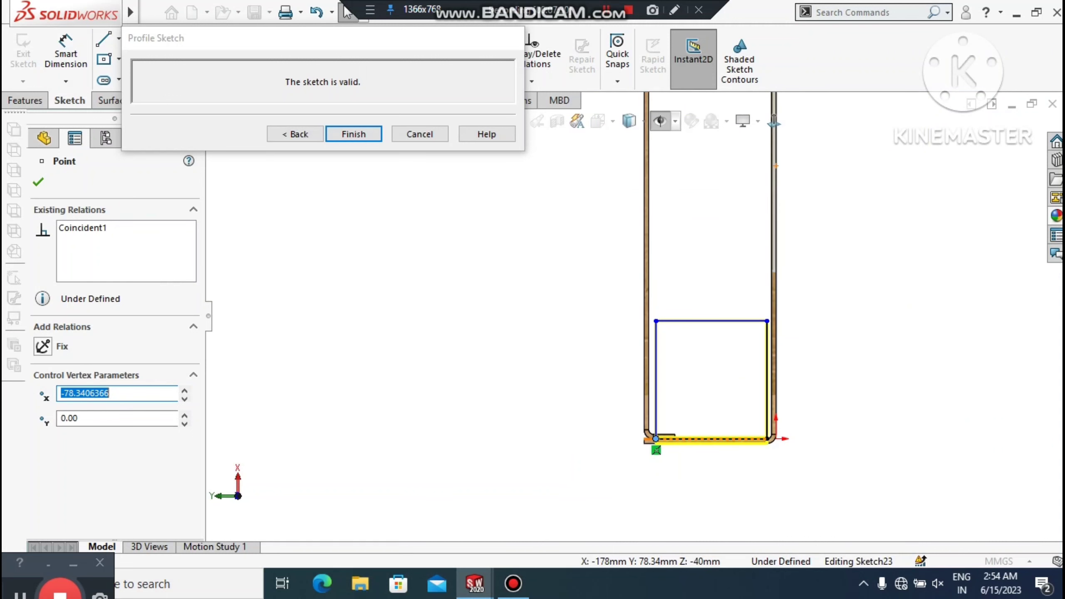
Dimension the profile corner at 0 mm from the end of the joining tab's bend, finish the profile and dismiss the rebuild warning
click(72, 53)
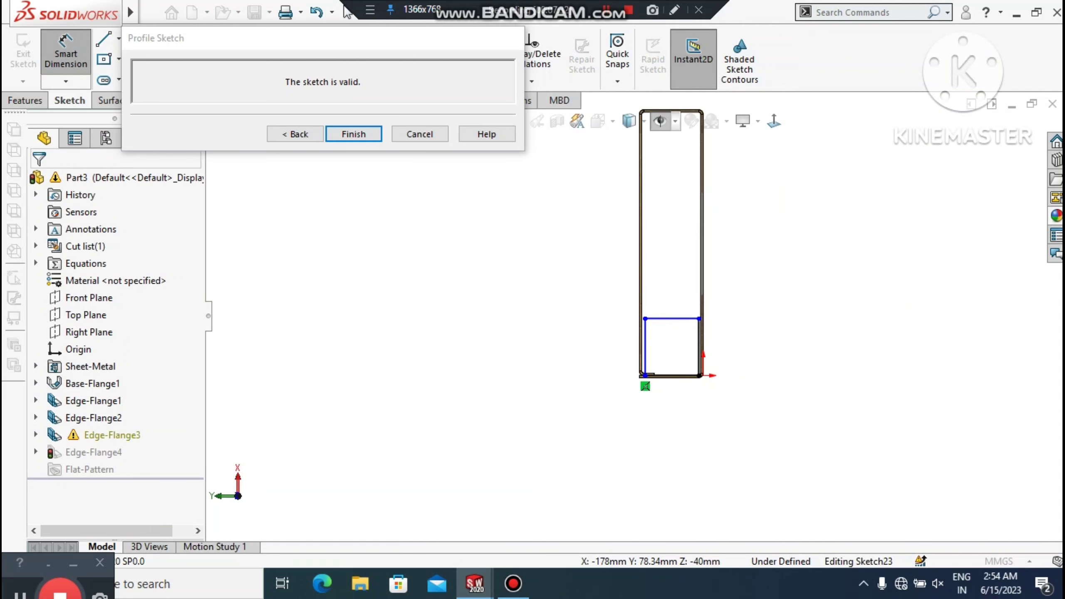
scroll(627, 533, down, 7)
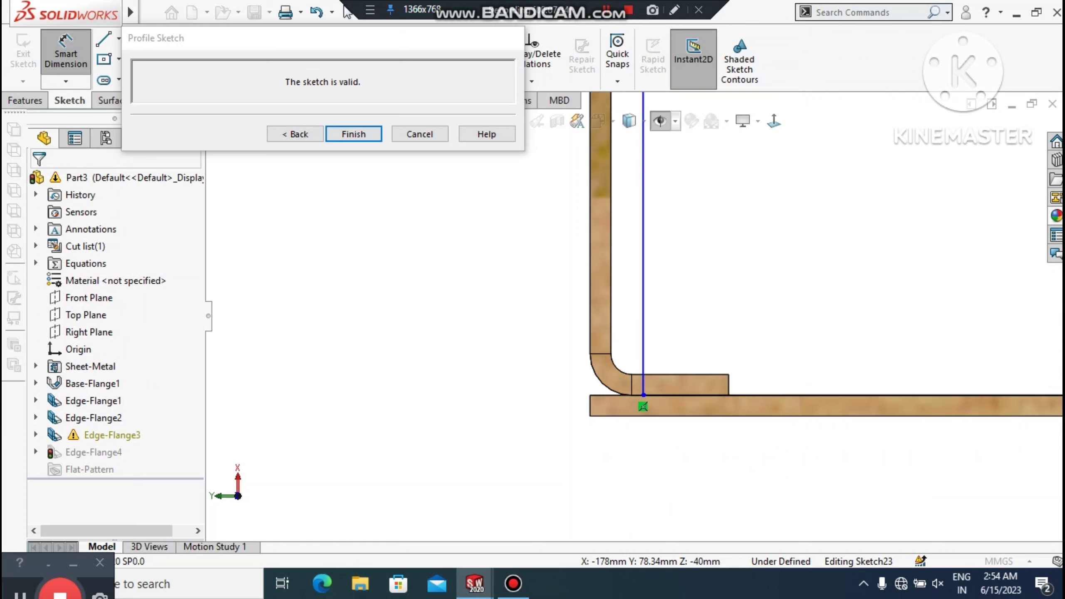
scroll(640, 491, down, 3)
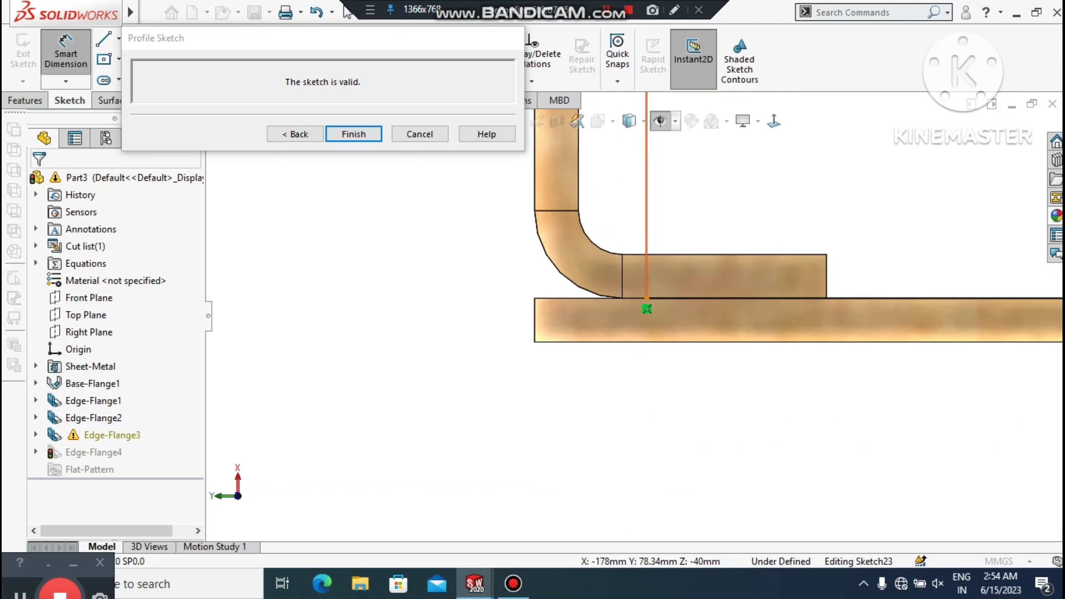
click(646, 299)
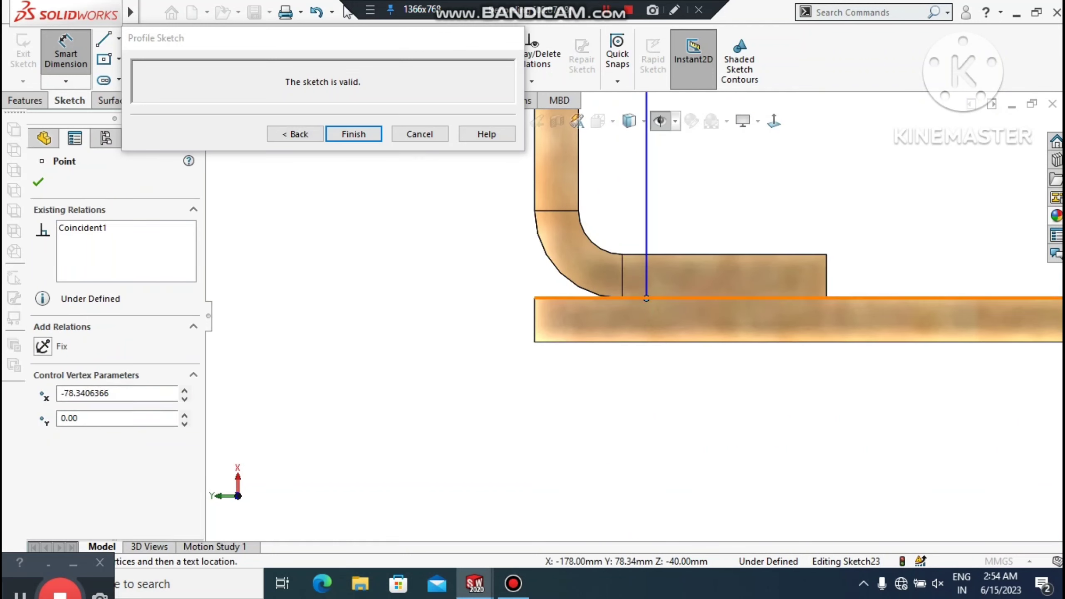
click(623, 299)
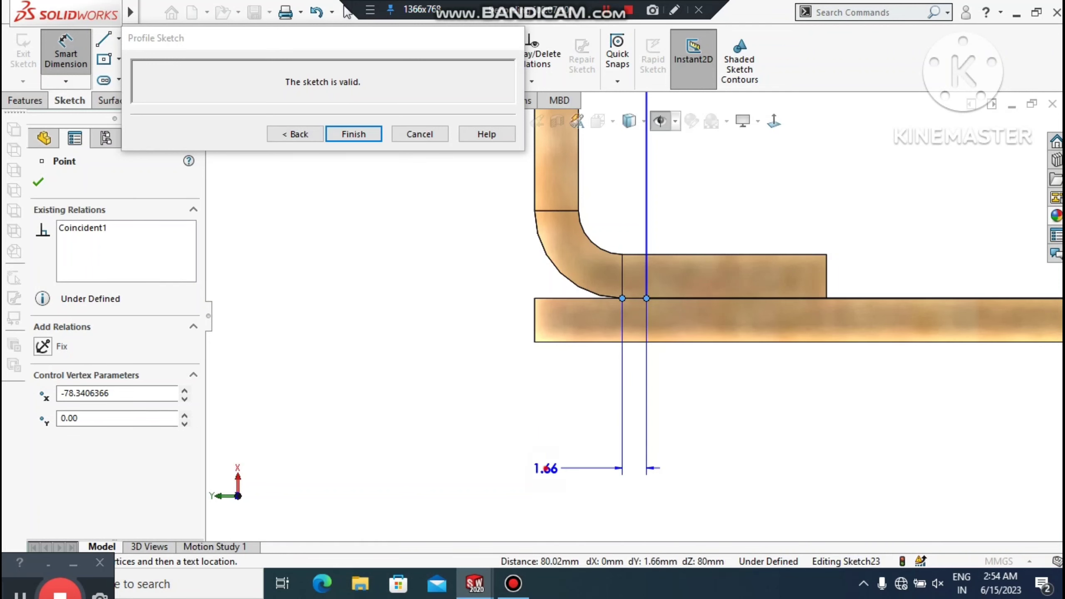
click(545, 468)
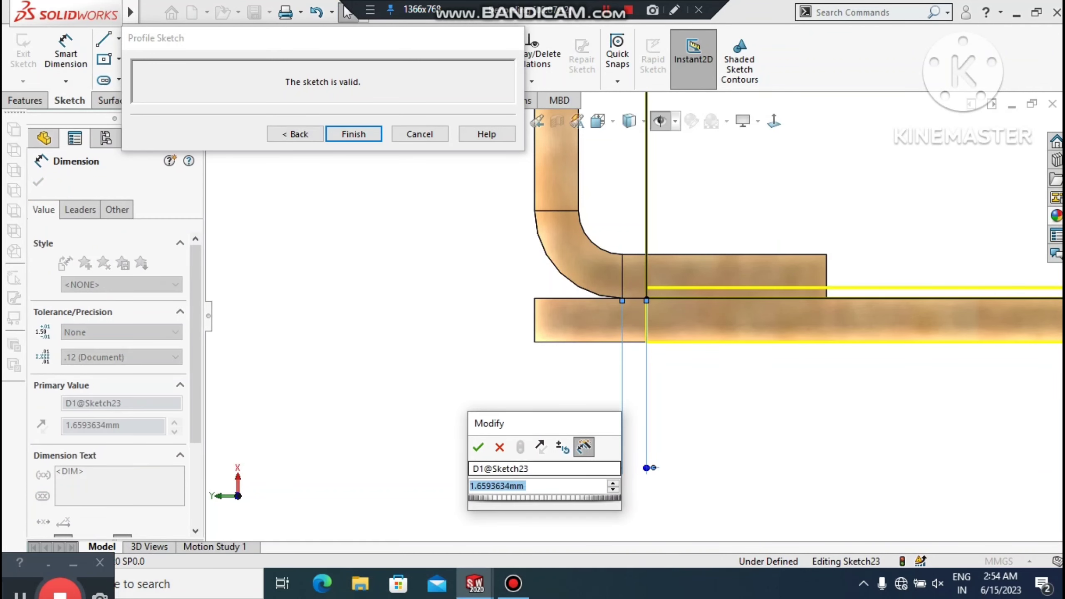
text(0)
key(Return)
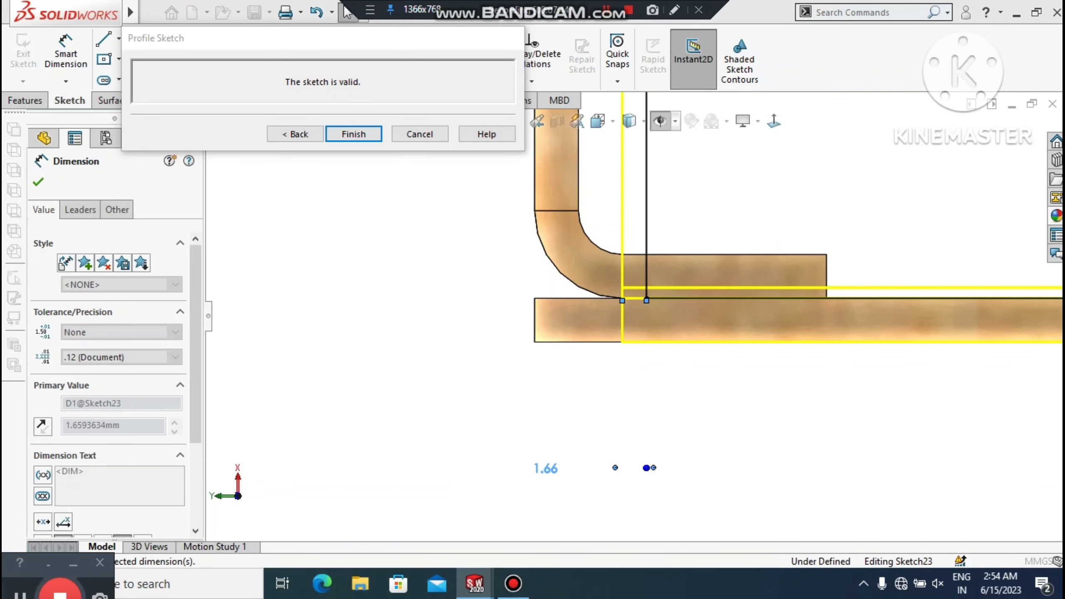
click(348, 133)
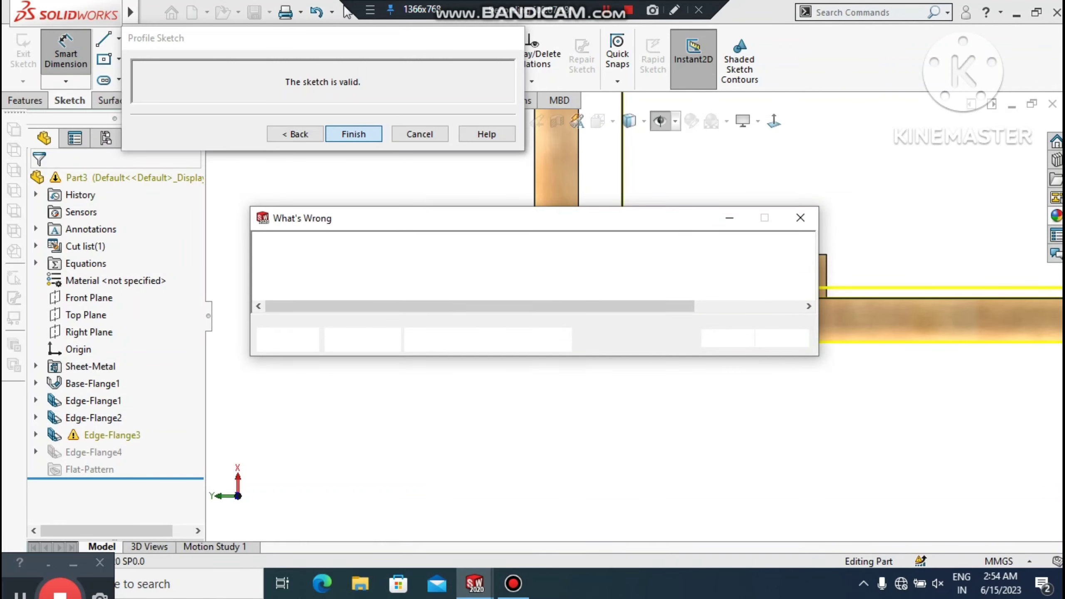
click(799, 218)
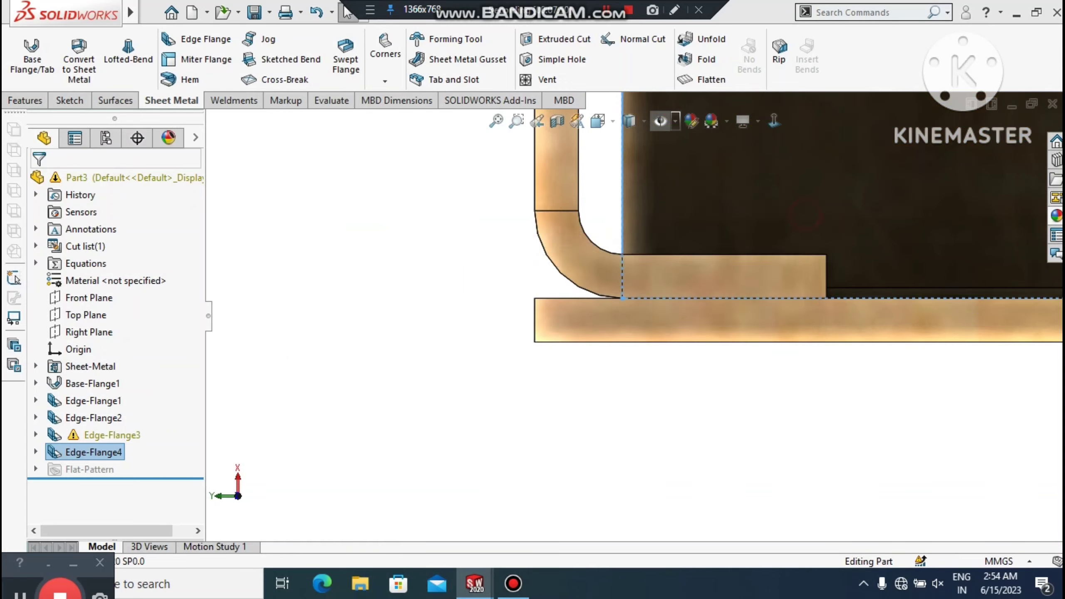
Change the model's display style to Shaded without edges
scroll(800, 218, up, 3)
scroll(800, 217, up, 10)
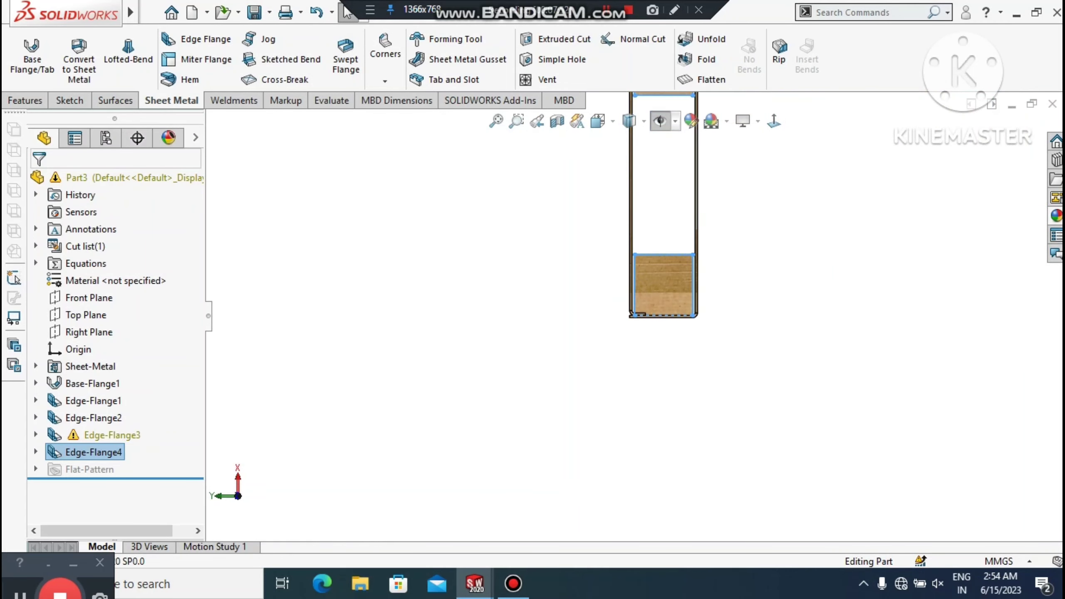
click(715, 216)
middle_drag(715, 216, 642, 170)
scroll(641, 169, down, 5)
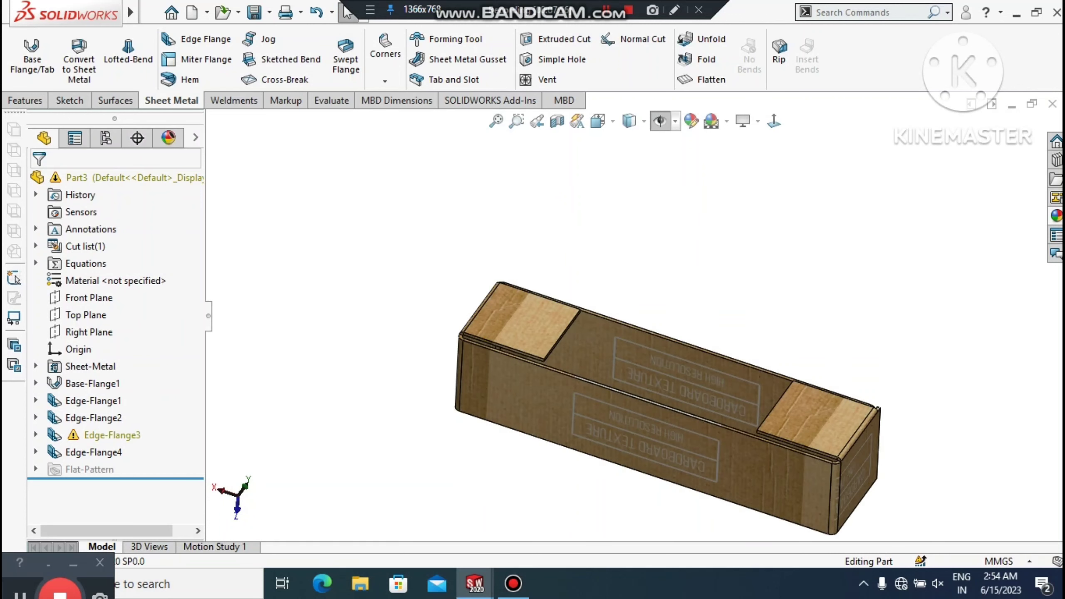
scroll(741, 513, down, 2)
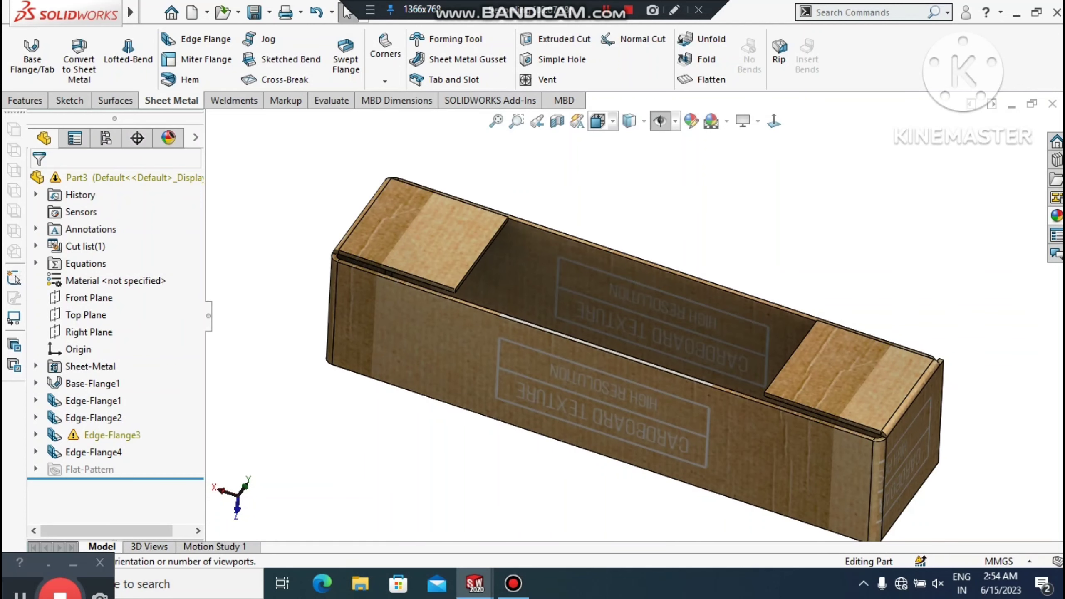
click(633, 121)
click(630, 142)
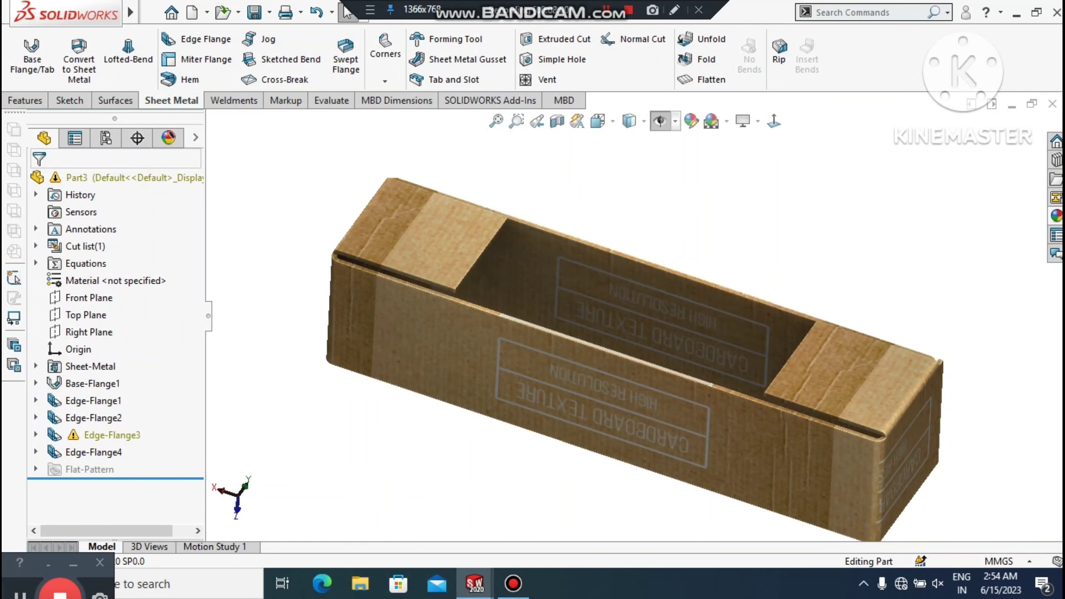
key(ctrl+7)
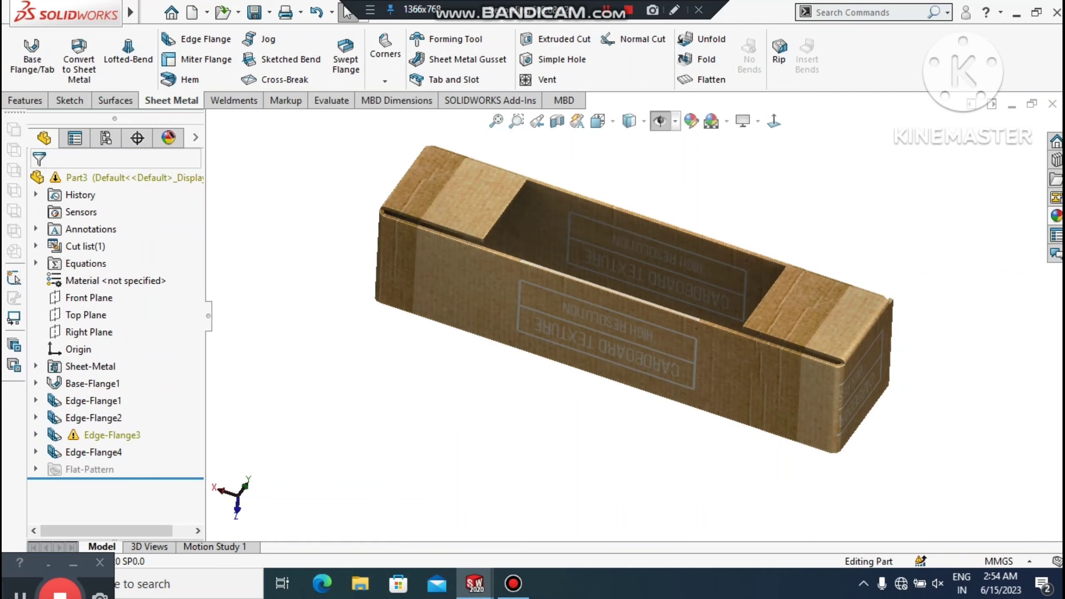
Start inward edge flanges 34 mm long from the bottom edges of both long side walls
scroll(586, 207, down, 1)
mouse_move(588, 299)
middle_down()
mouse_move(587, 231)
mouse_move(587, 295)
middle_up()
click(209, 36)
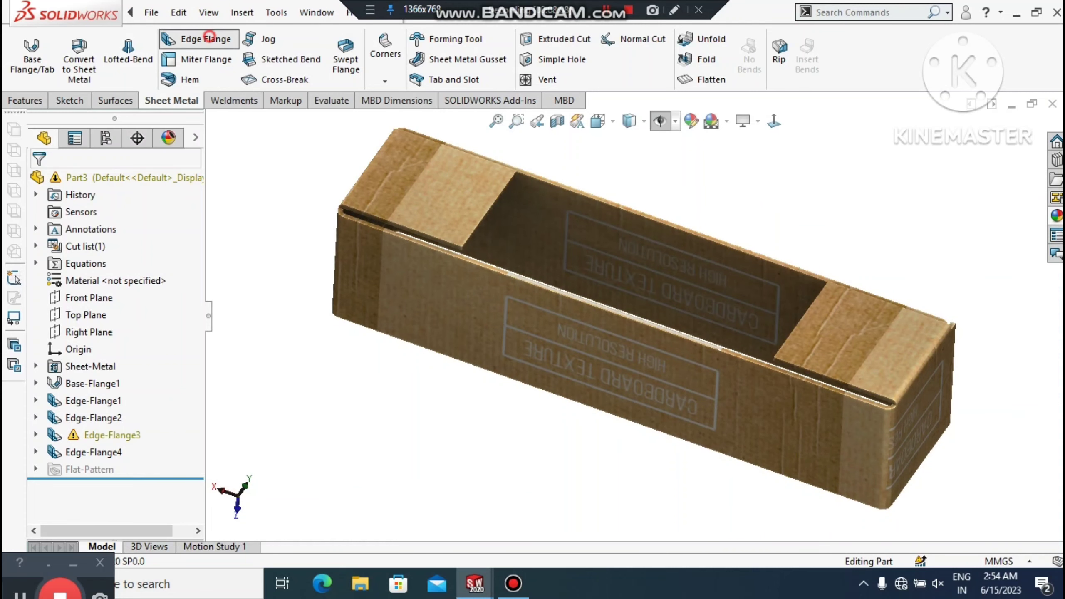
click(587, 300)
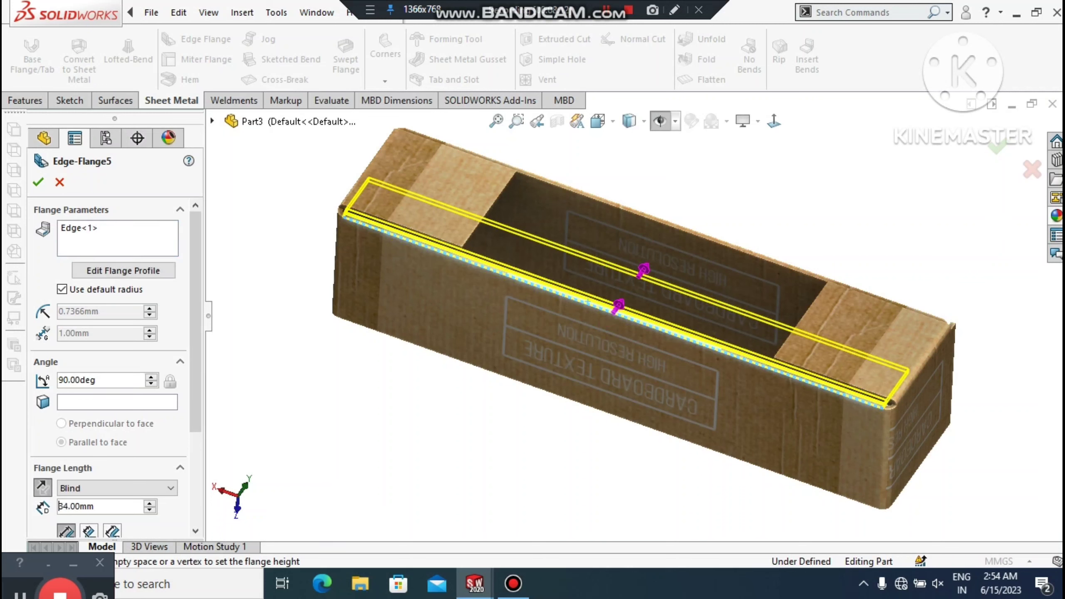
click(644, 270)
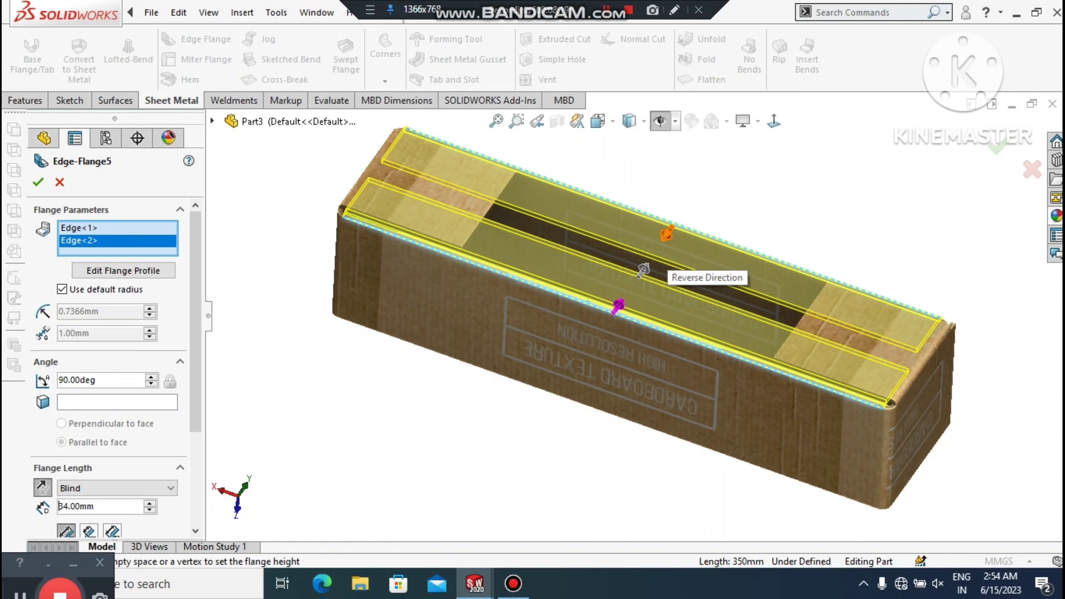
Turn off the default radius for the long bottom flaps and set their bend radius to 3 mm
click(62, 289)
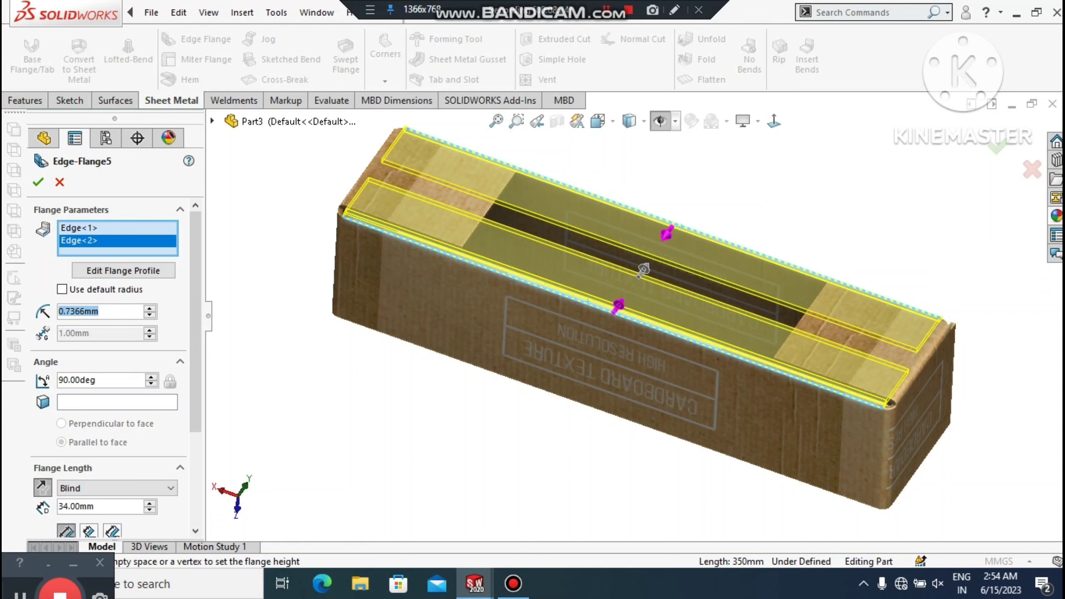
text(3)
key(Return)
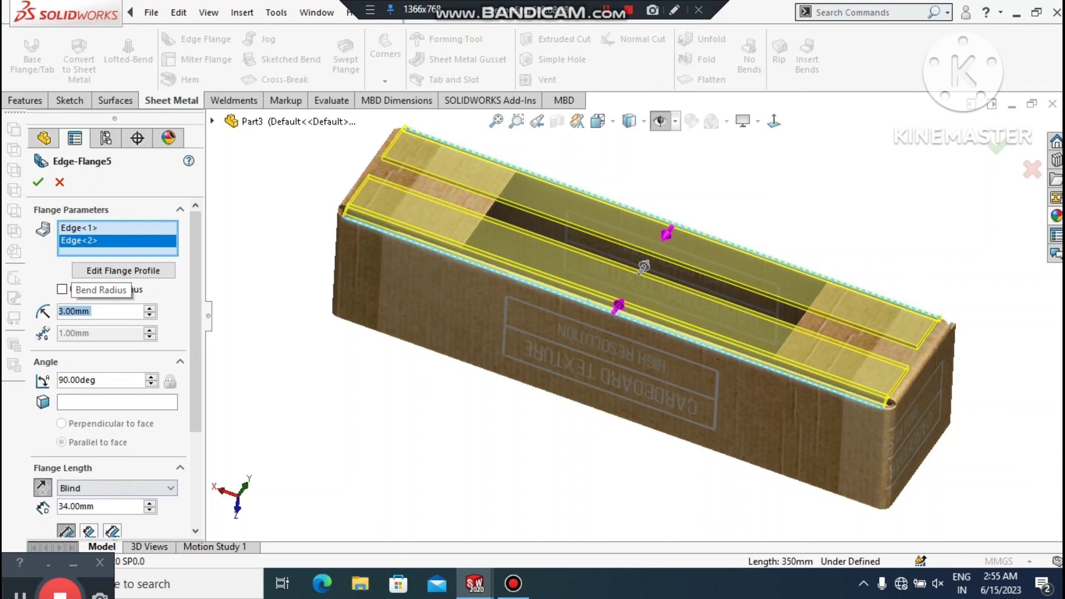
Set the length of both long bottom flaps to 42.5 mm and accept the edge flange
click(124, 507)
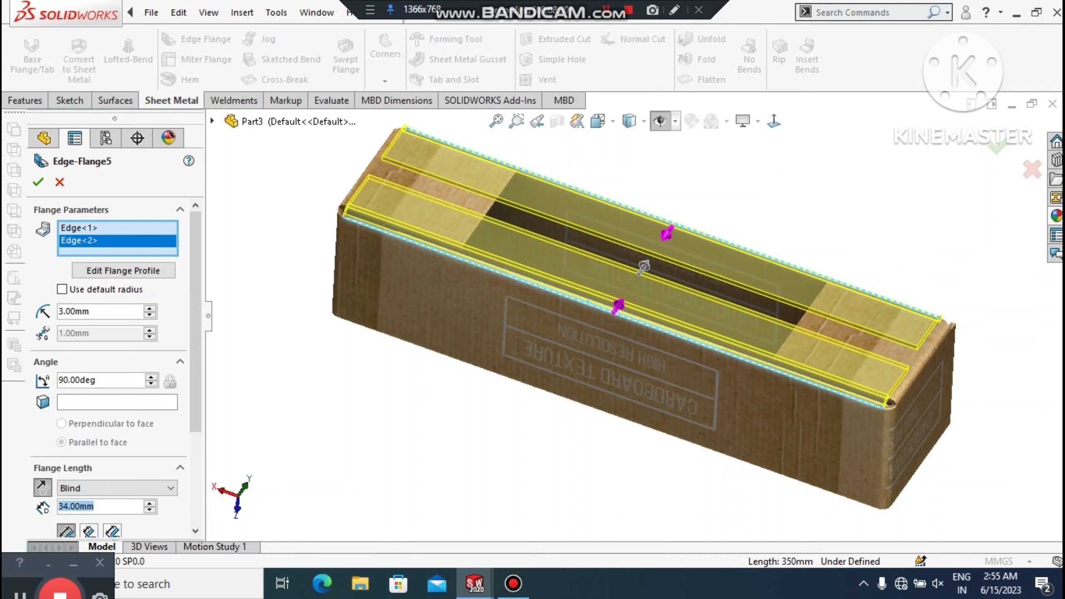
text(42.)
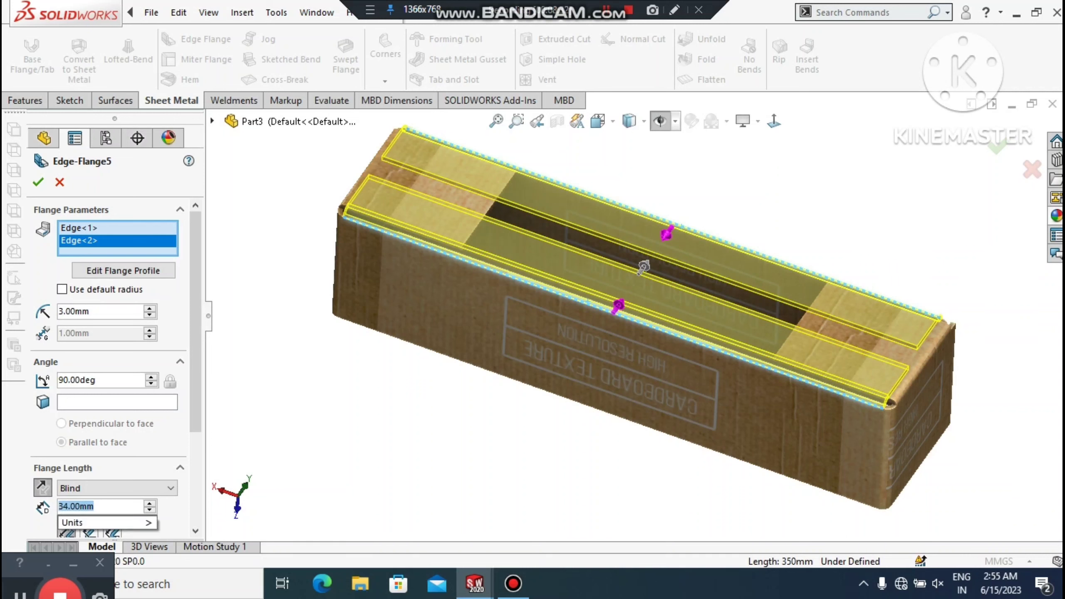
text(5)
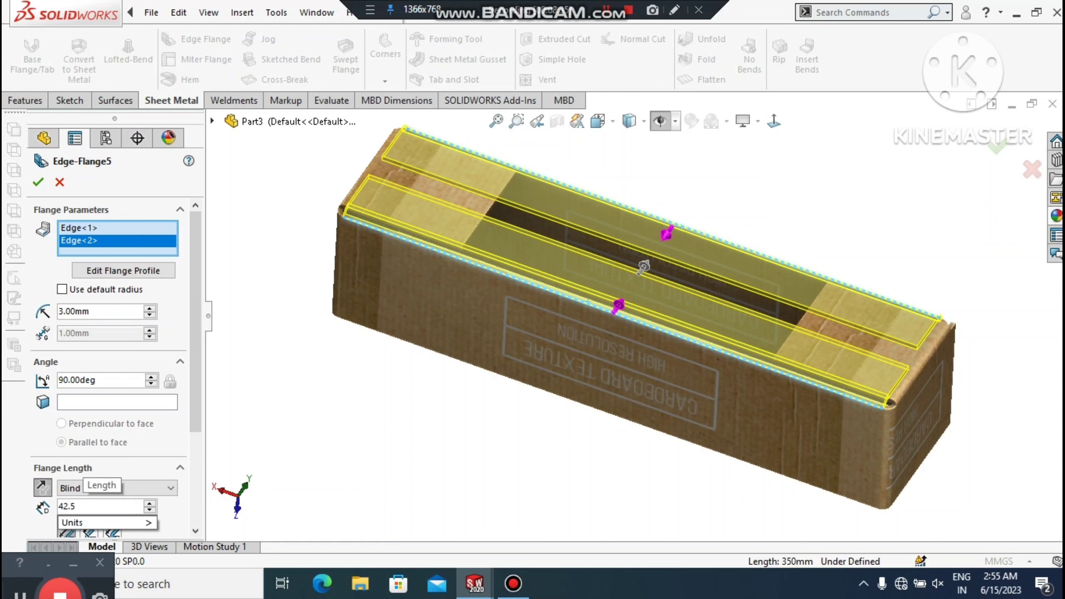
key(Return)
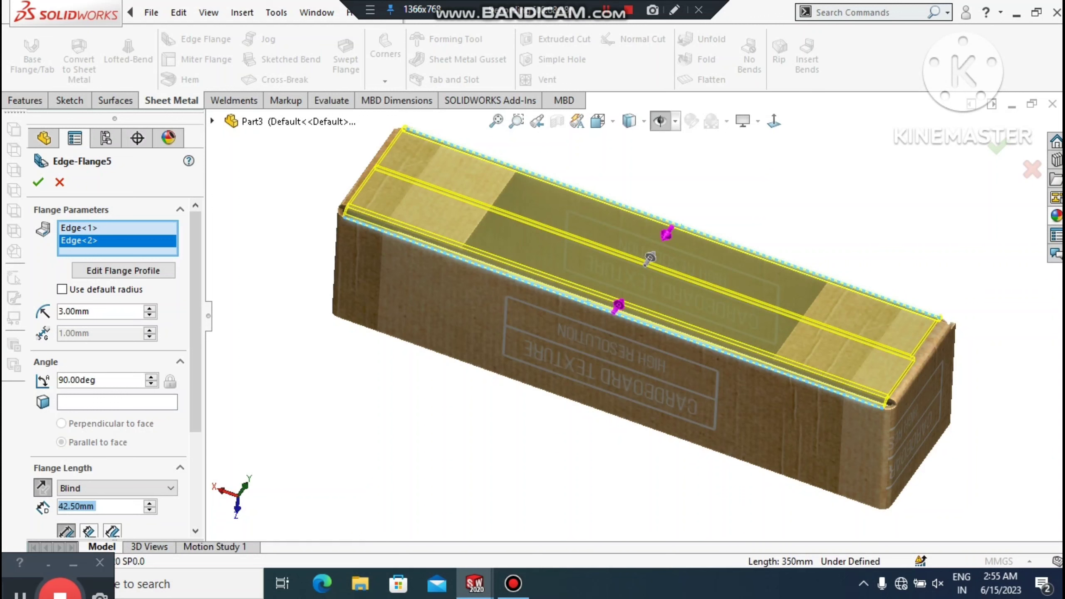
scroll(109, 365, down, 3)
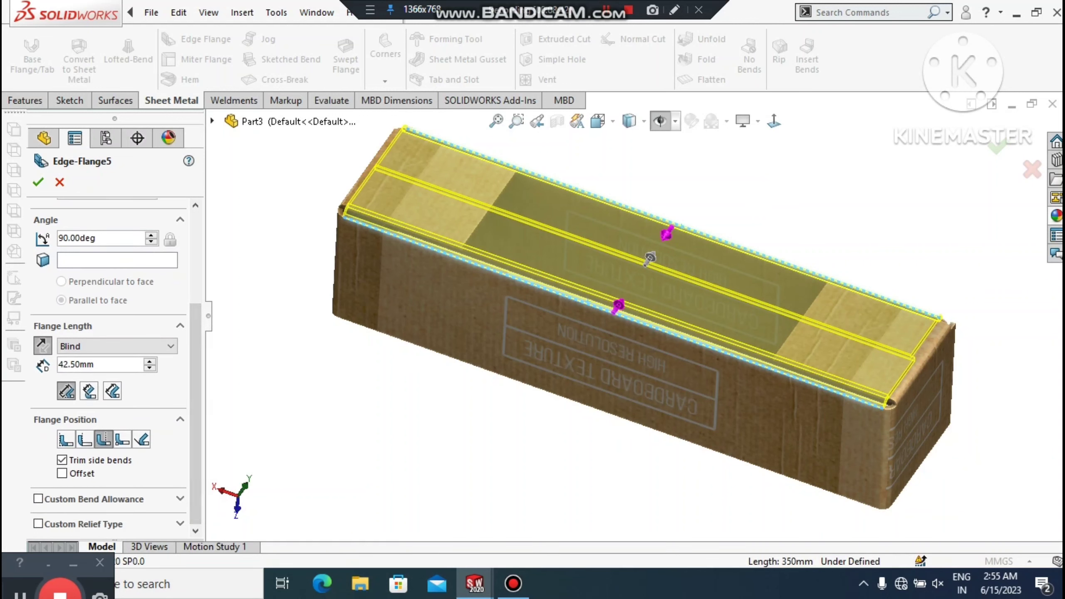
click(37, 181)
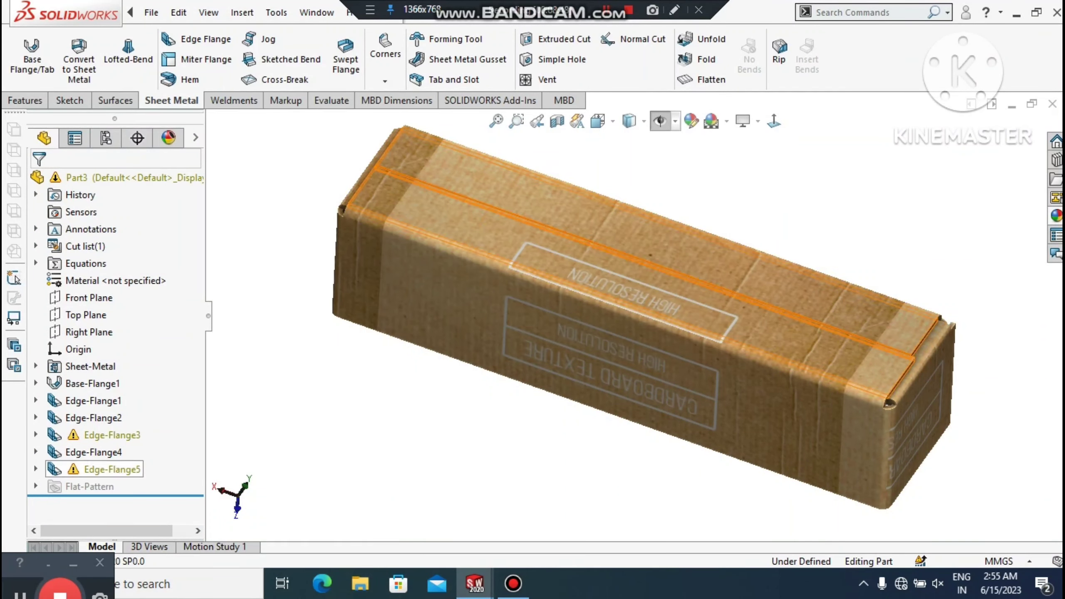
Open the first long bottom flap's flange profile for editing and pull its end corner about 9 mm inward from the box corner
right_click(102, 470)
click(119, 146)
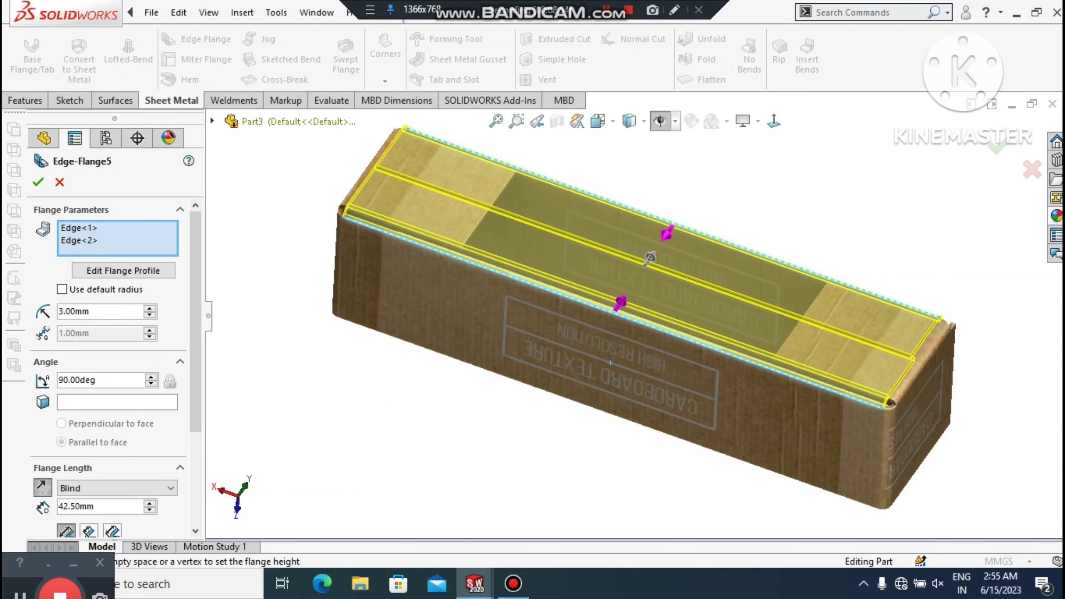
click(99, 240)
click(84, 228)
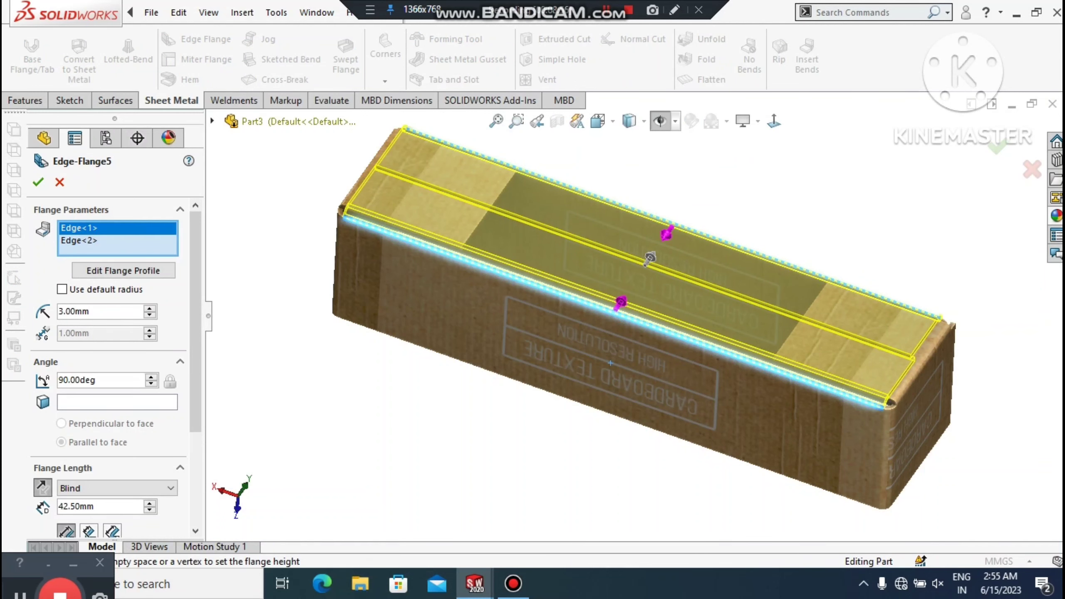
click(123, 270)
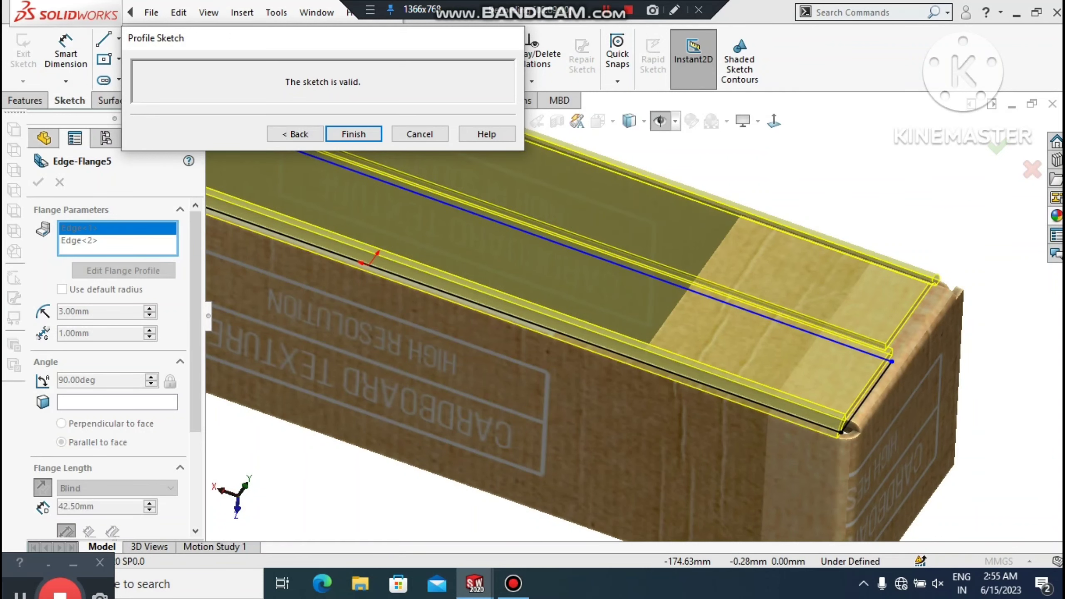
scroll(736, 441, down, 3)
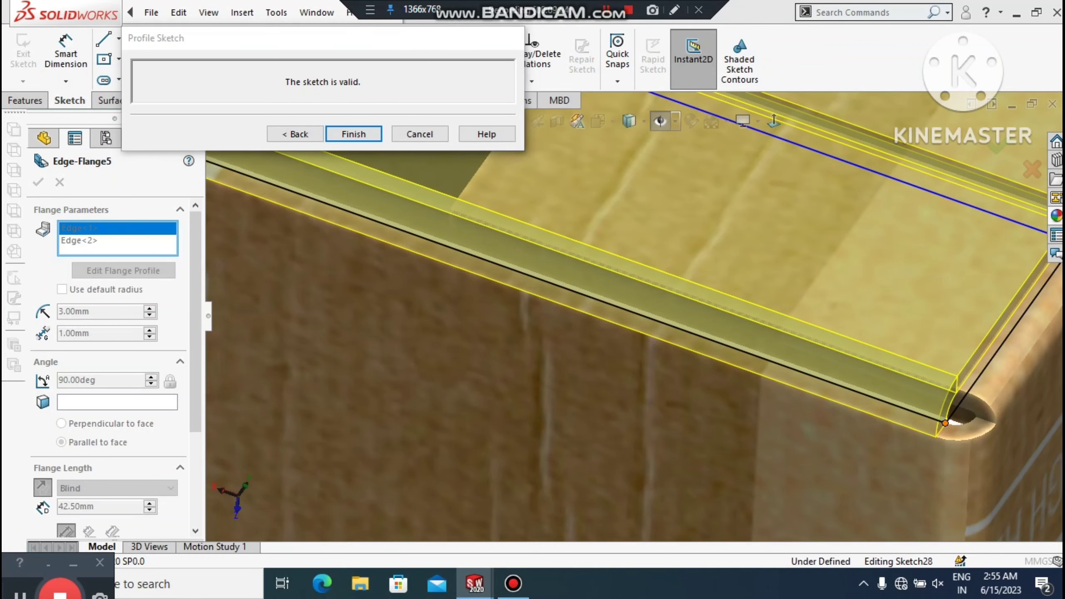
drag(946, 422, 883, 400)
scroll(631, 318, up, 3)
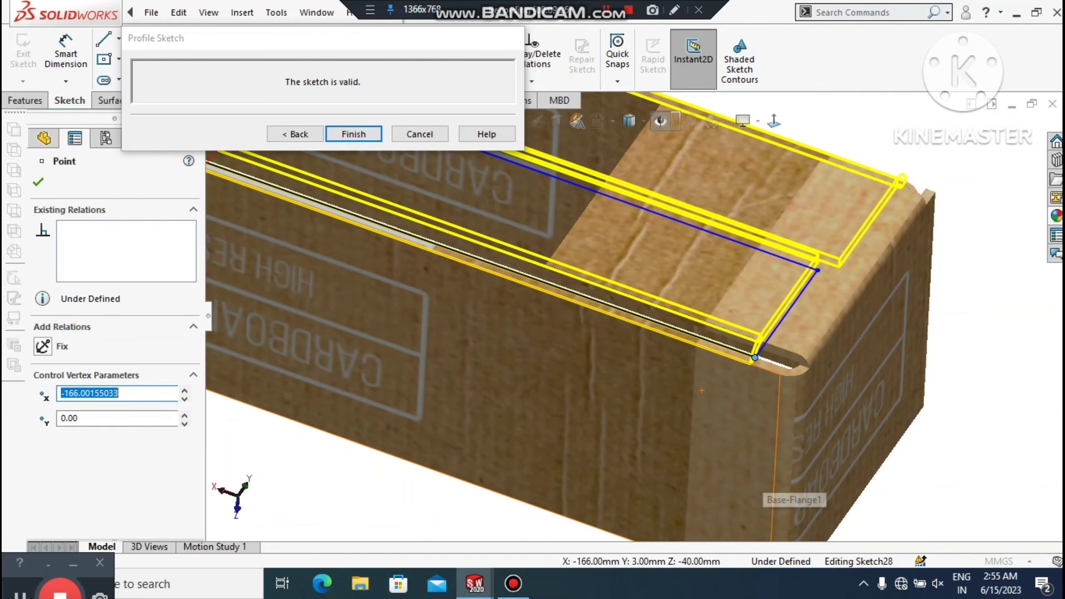
Dimension the profile's end corner to the endpoint of the wall's bottom edge at 0 mm and finish the flange profile
click(66, 52)
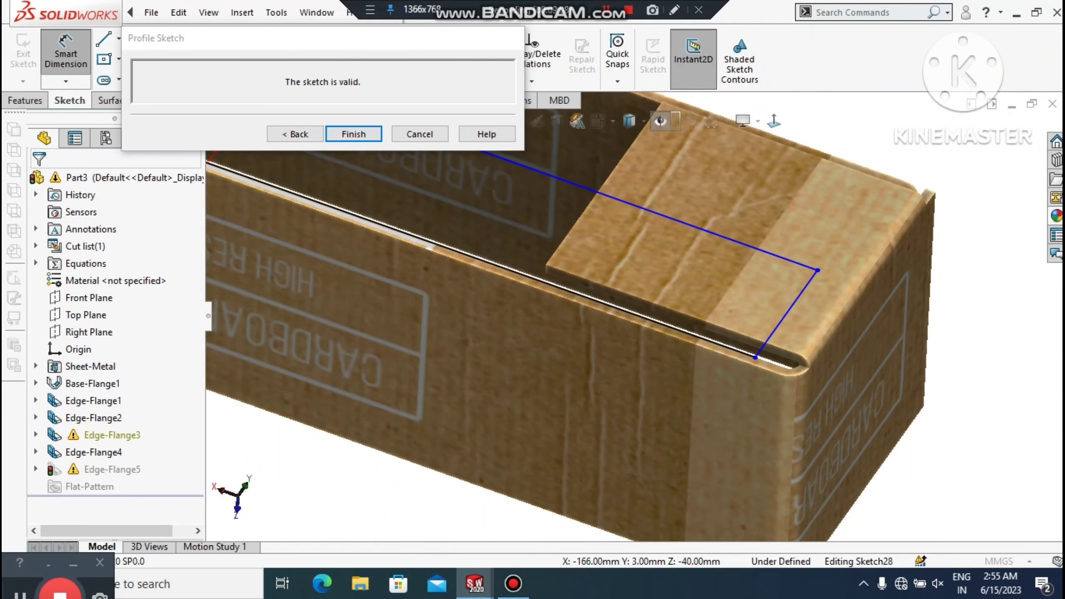
click(755, 358)
scroll(812, 391, down, 3)
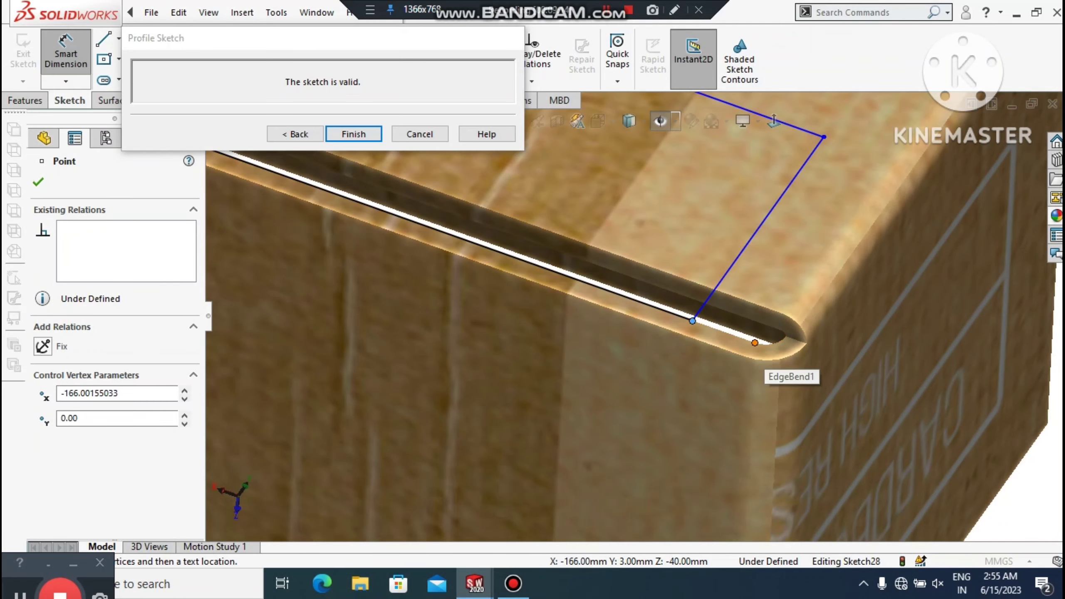
click(755, 342)
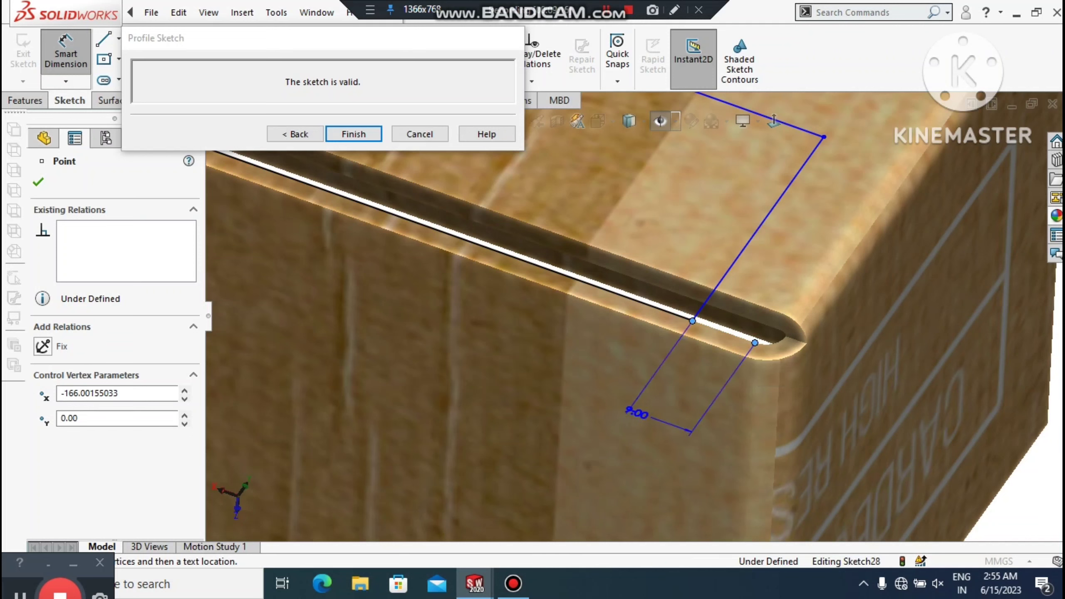
click(629, 422)
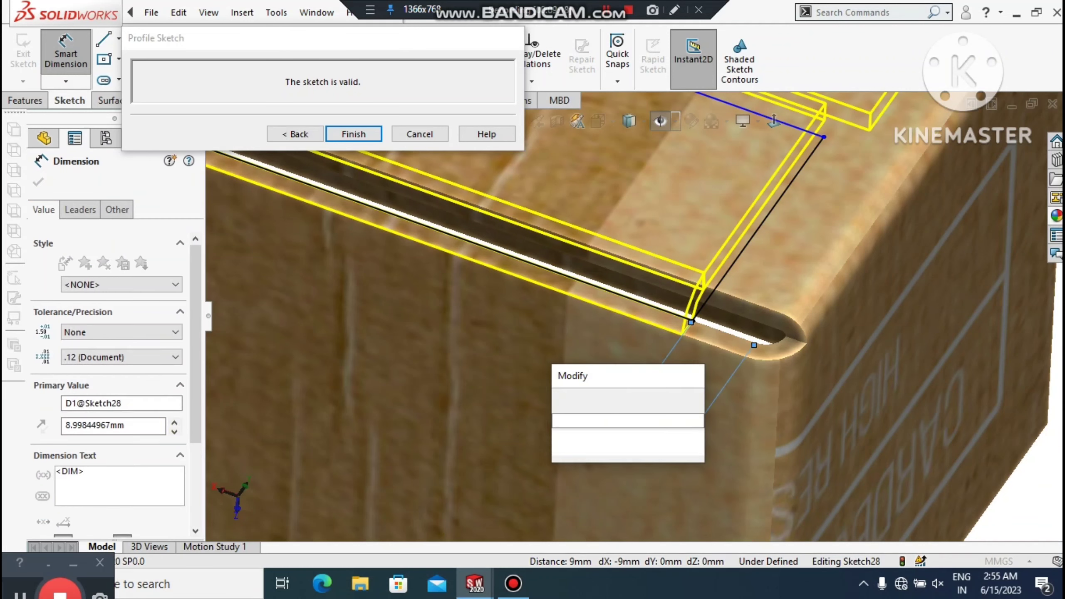
key(Return)
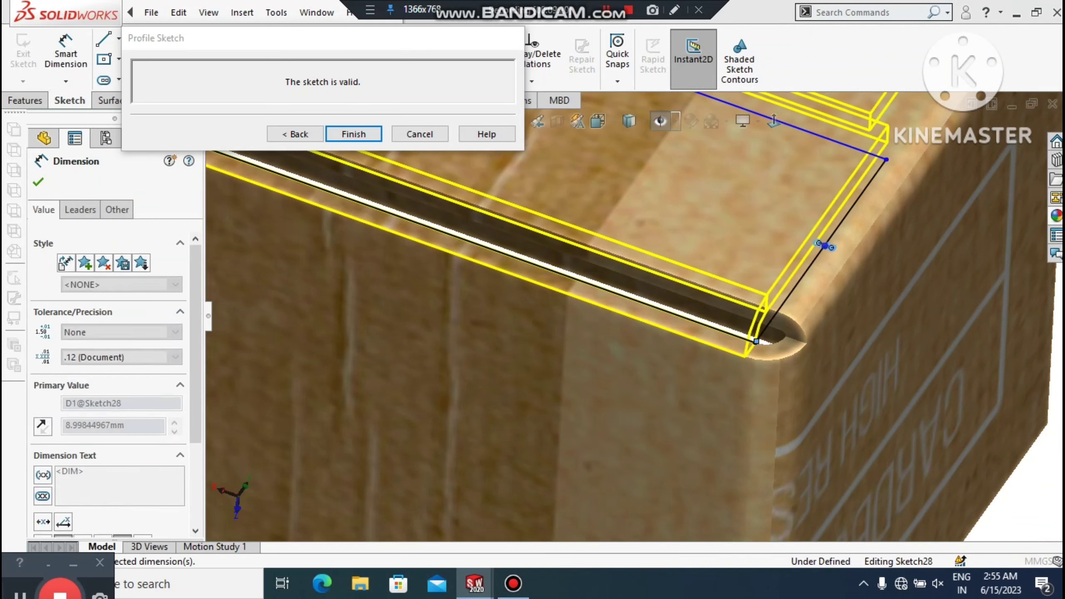
scroll(630, 311, up, 1)
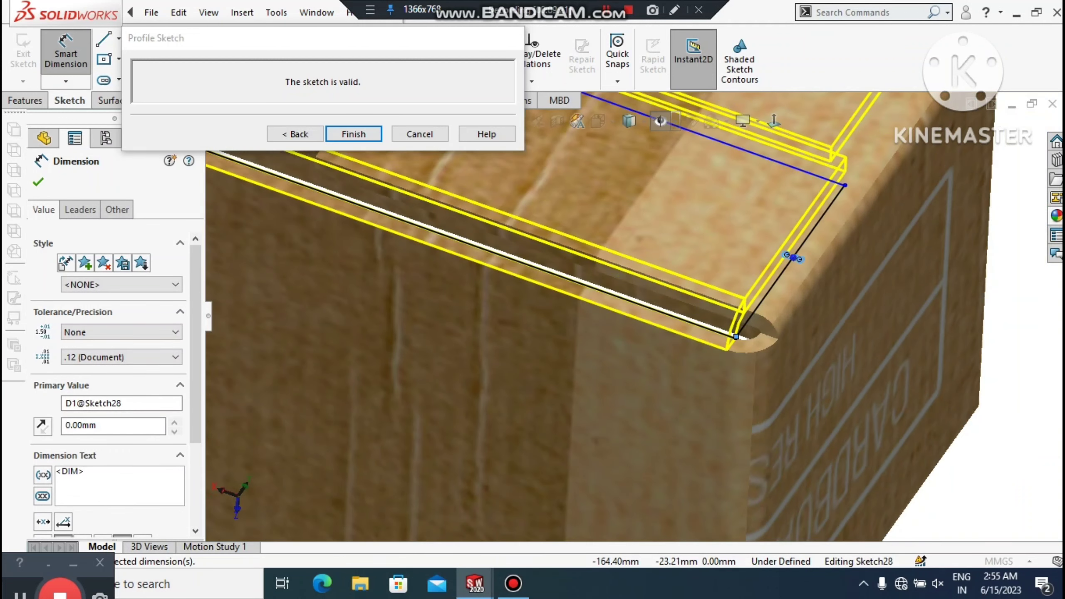
scroll(636, 315, up, 2)
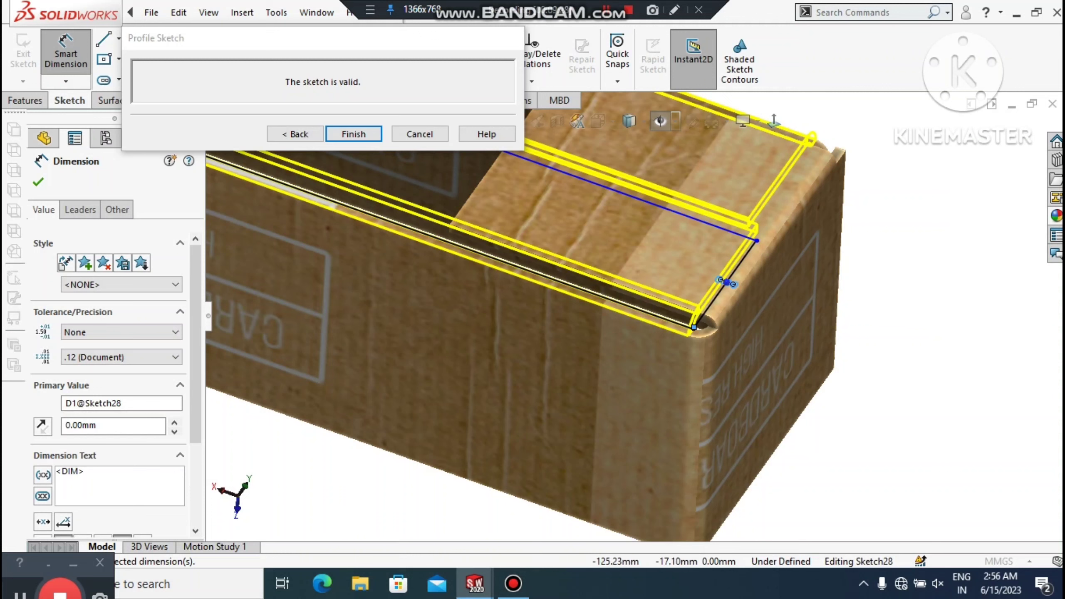
key(Escape)
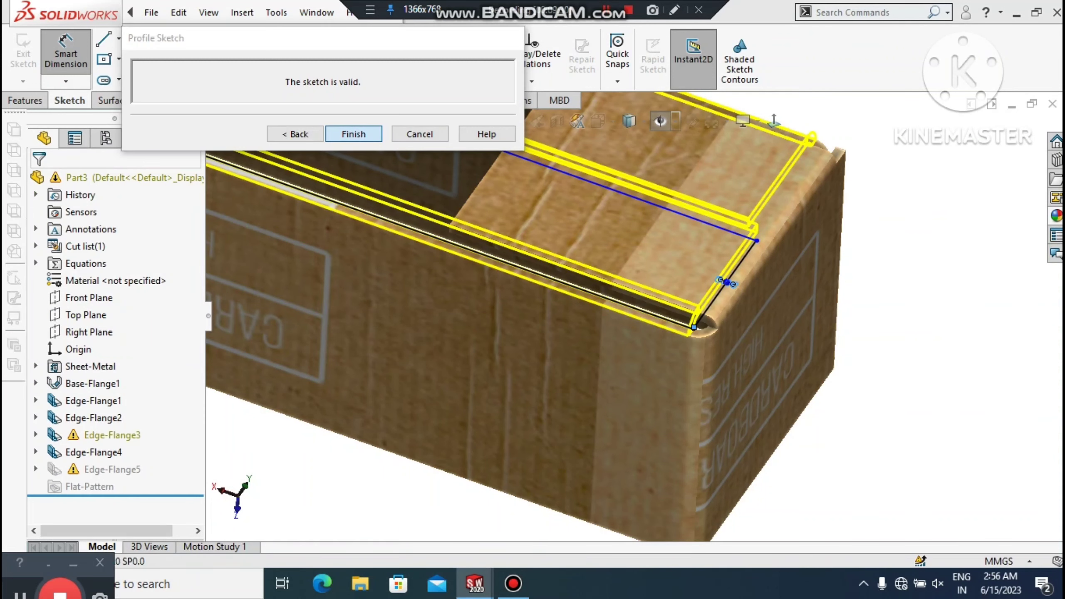
key(Return)
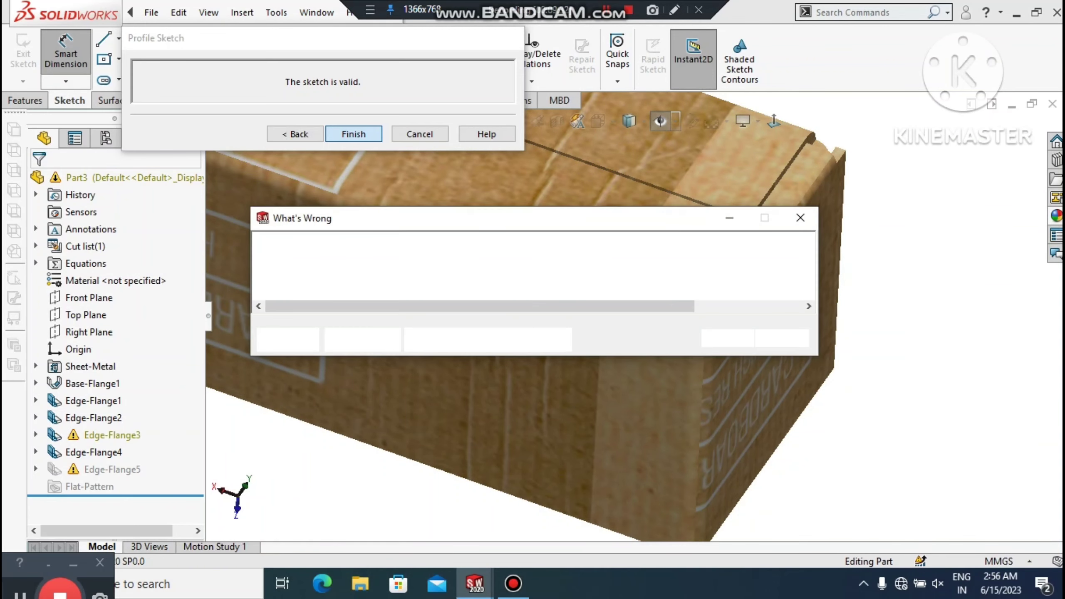
click(801, 217)
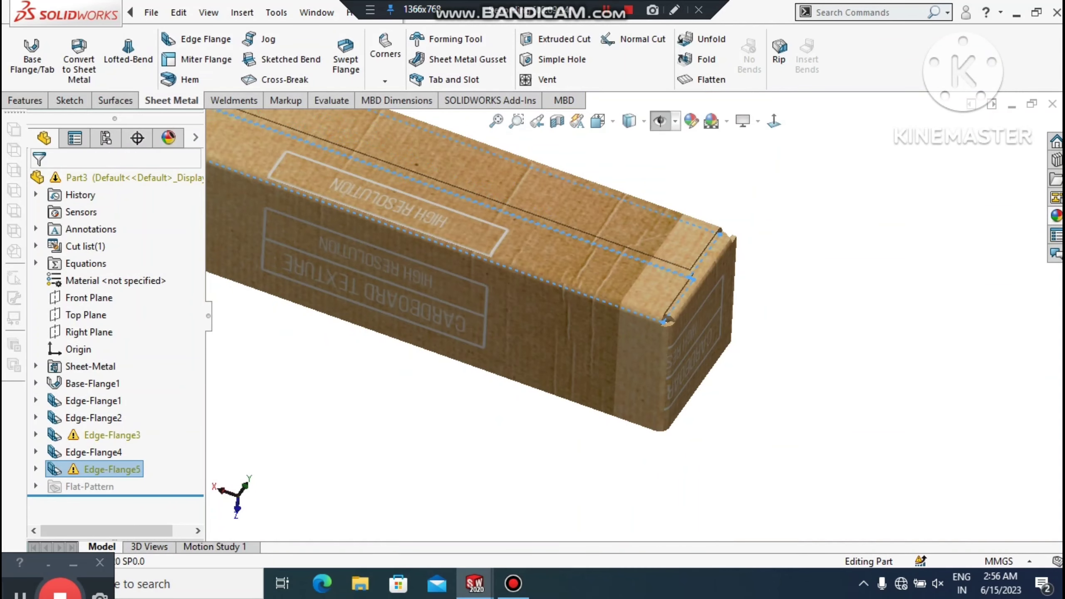
Reopen the long bottom flaps' edge flange and edit the flange profile of its first edge
scroll(633, 312, up, 1)
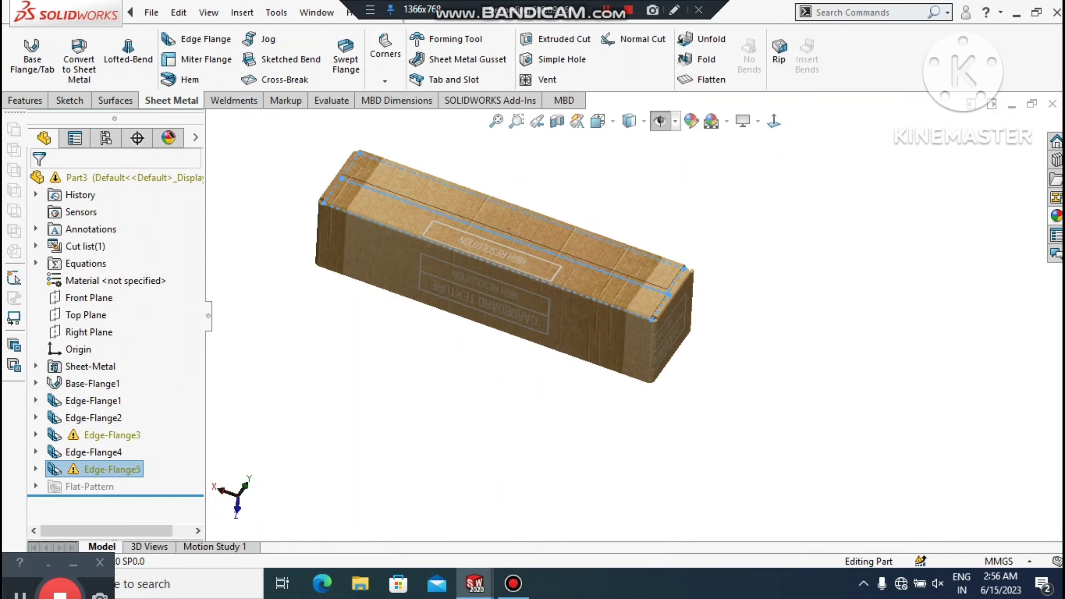
scroll(634, 311, down, 2)
click(402, 402)
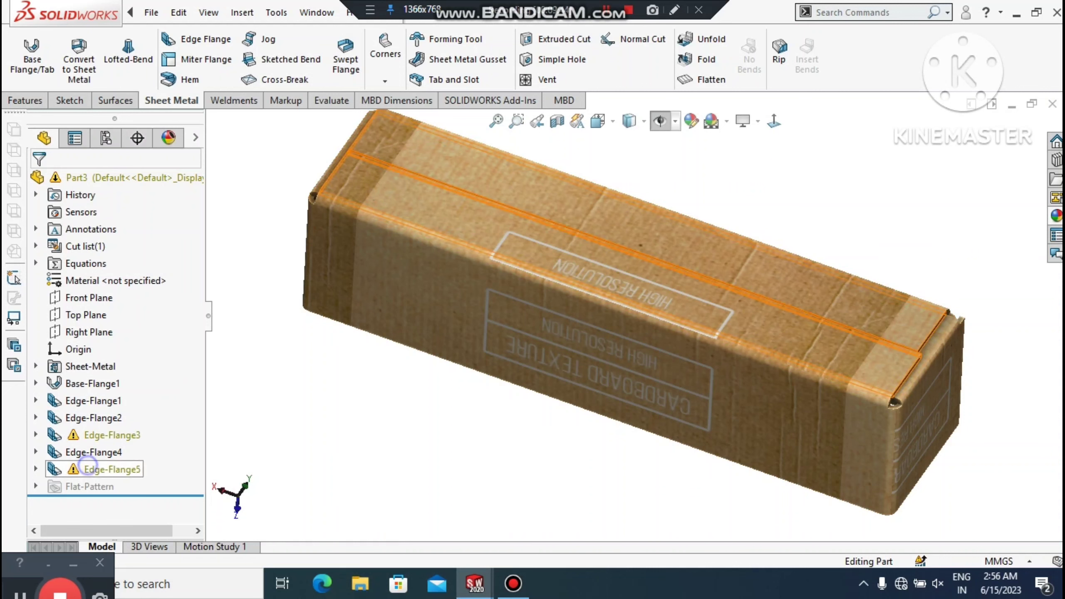
right_click(88, 467)
click(100, 141)
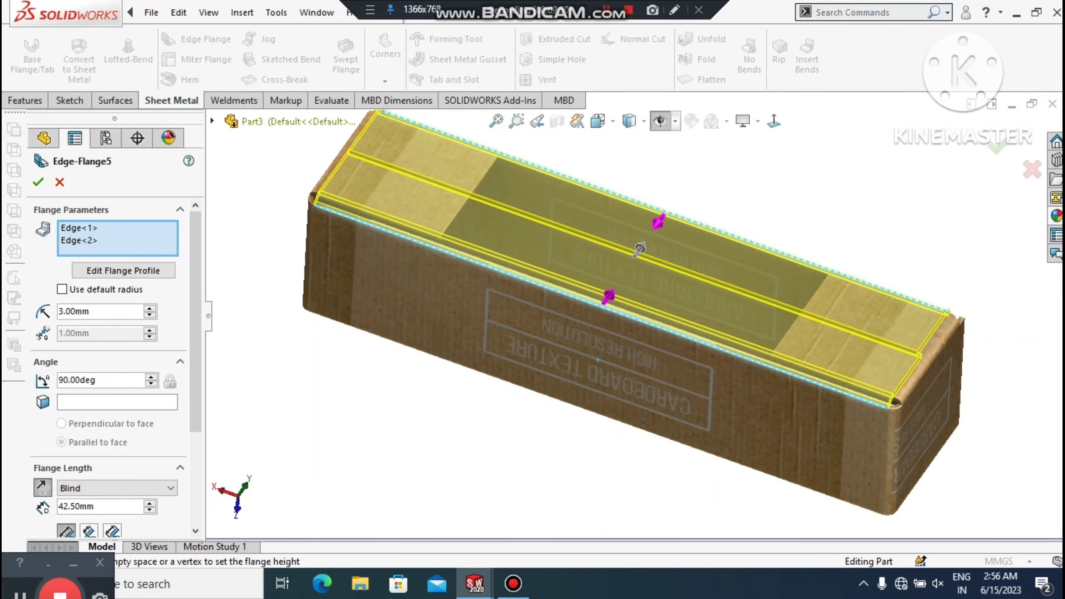
scroll(986, 373, down, 5)
scroll(640, 321, up, 3)
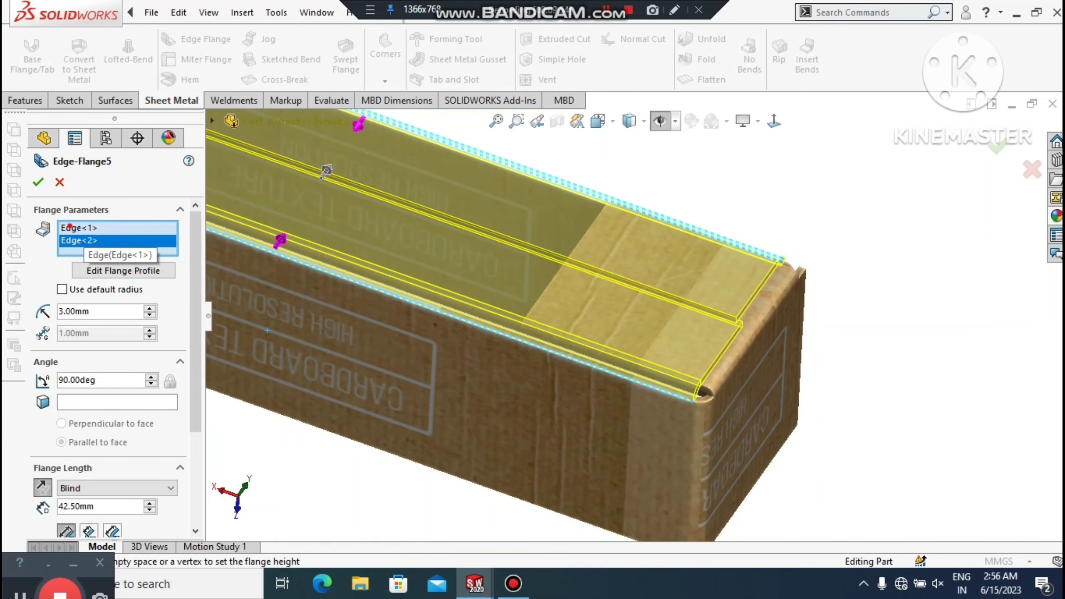
click(69, 227)
click(103, 270)
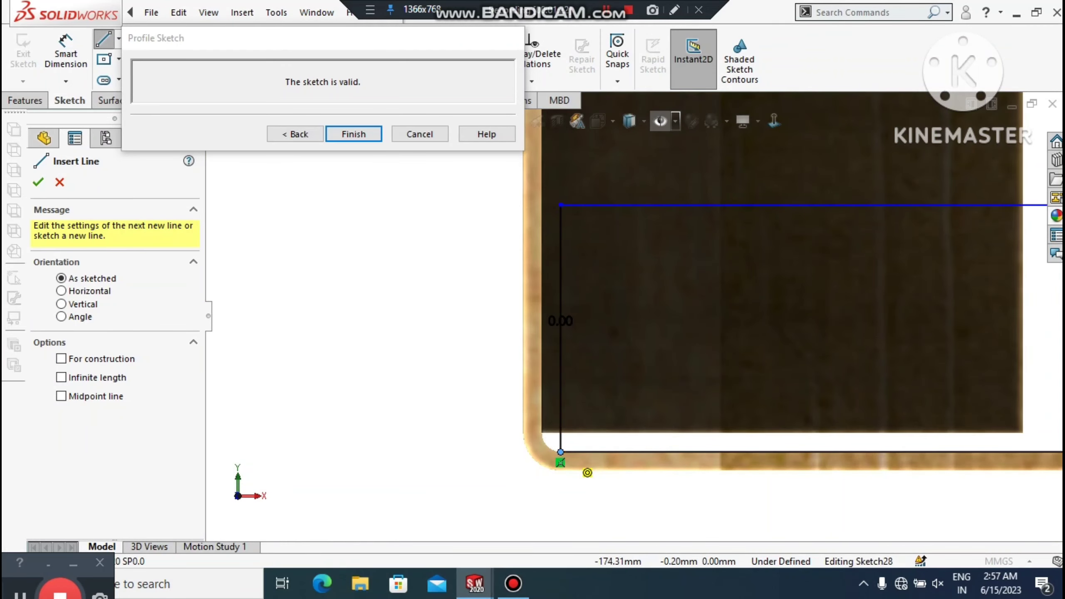
Sketch a vertical line about 39.5 mm long across the flap profile, about 4 mm inside its existing end line
key(Escape)
click(560, 452)
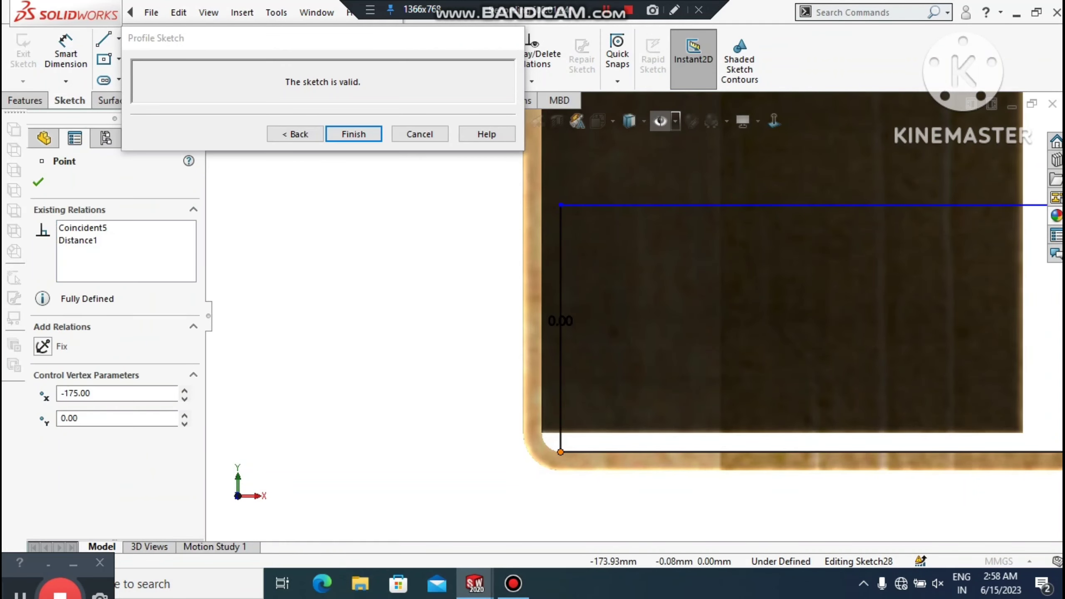
scroll(588, 467, up, 2)
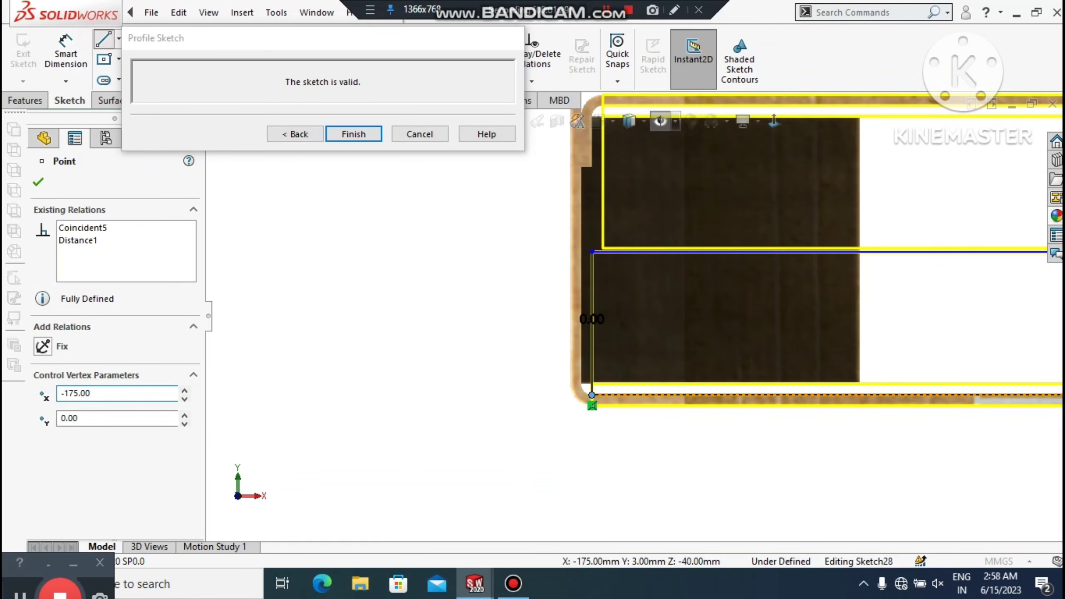
key(l)
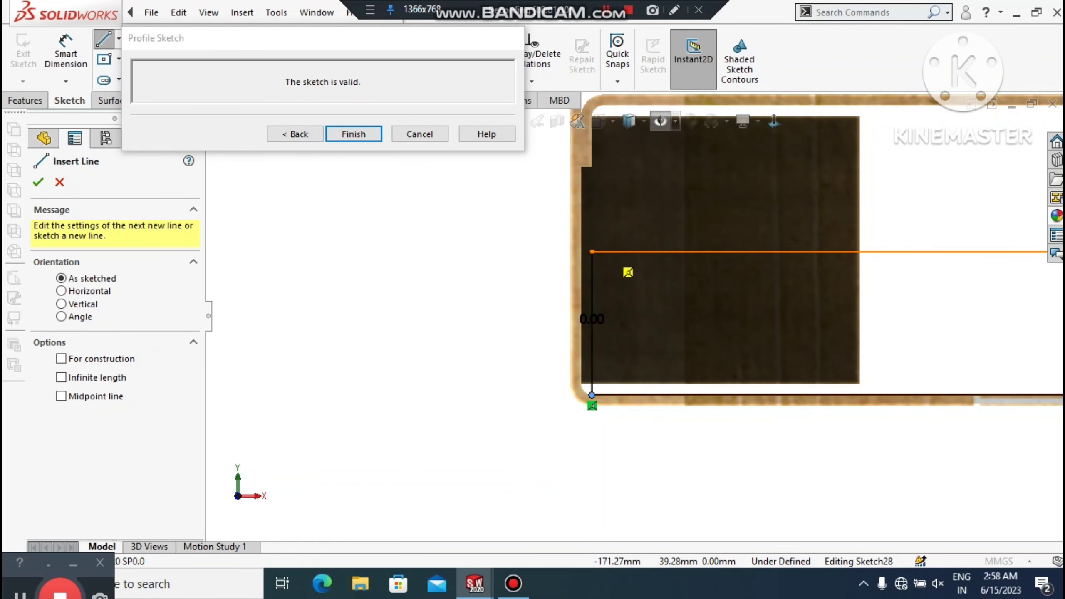
click(607, 252)
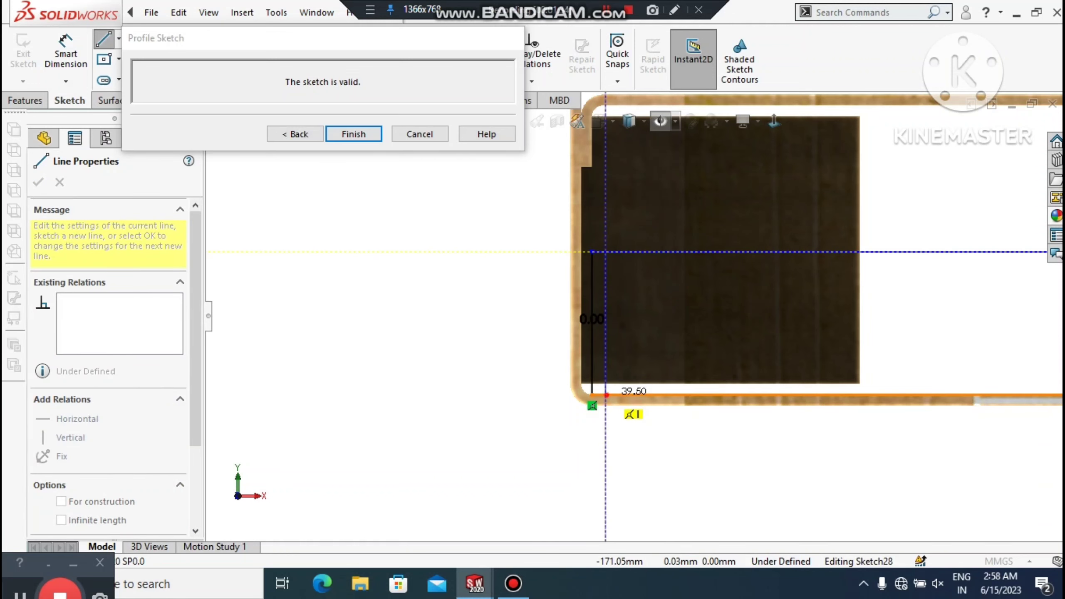
click(605, 395)
key(Escape)
scroll(633, 241, down, 2)
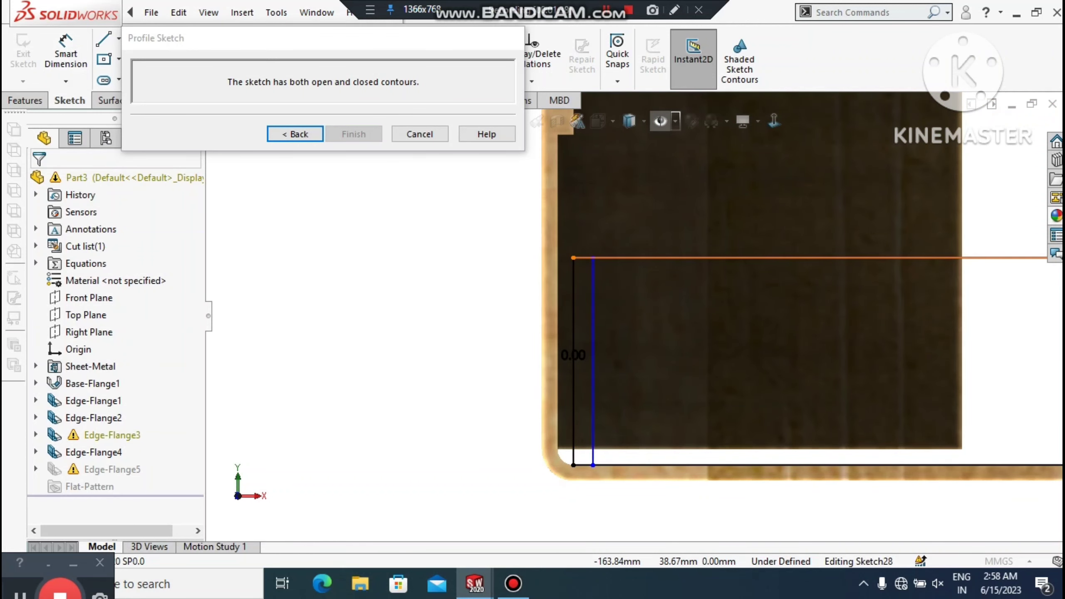
Trim away the old end line and the leftover profile segments outside the new vertical line
drag(421, 36, 314, 207)
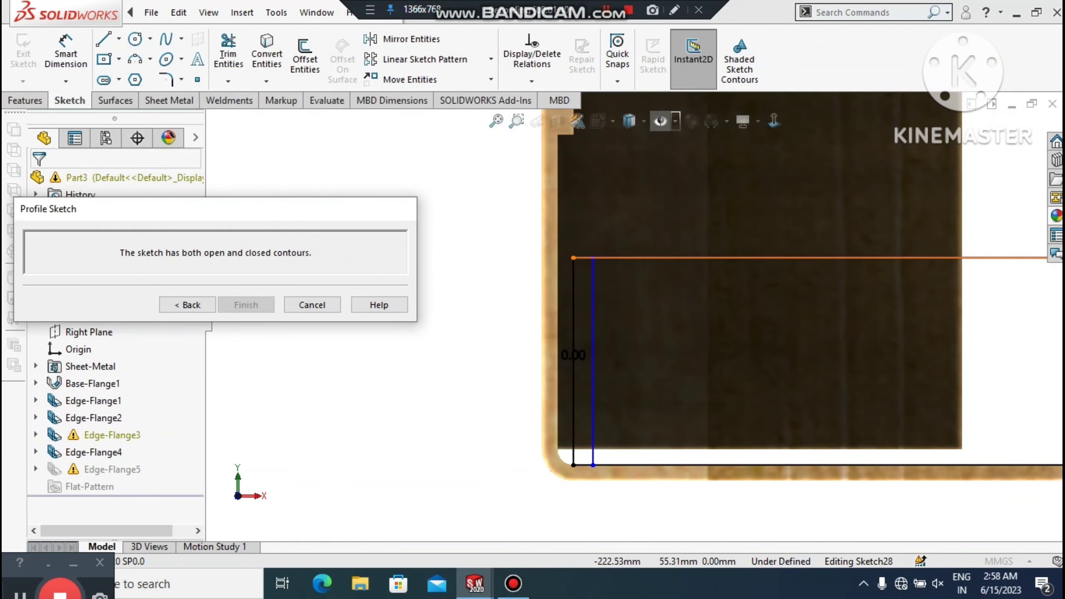
click(227, 50)
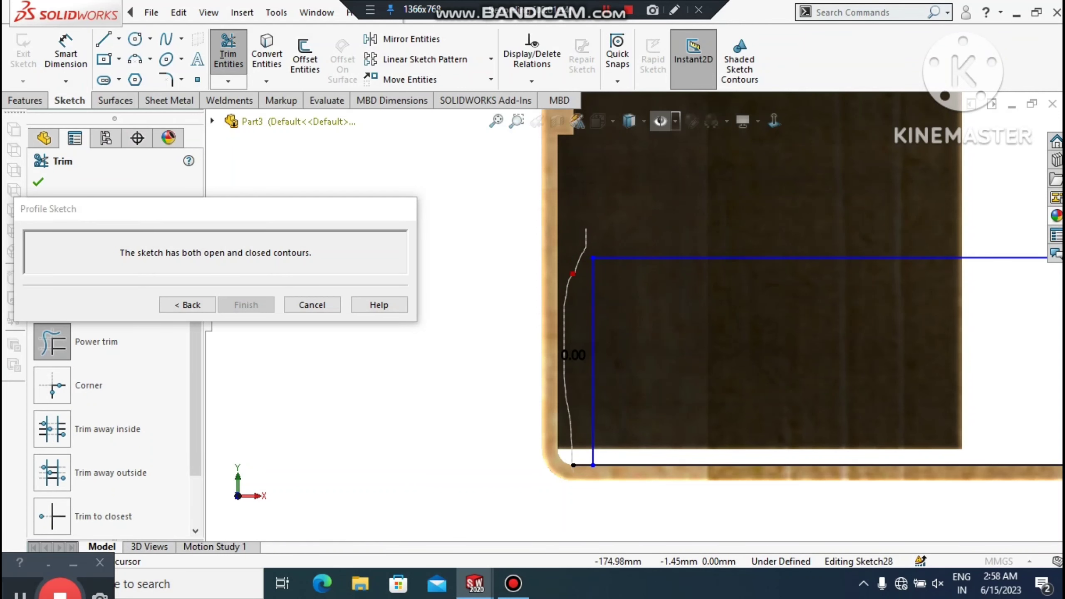
drag(574, 466, 574, 472)
scroll(635, 317, up, 1)
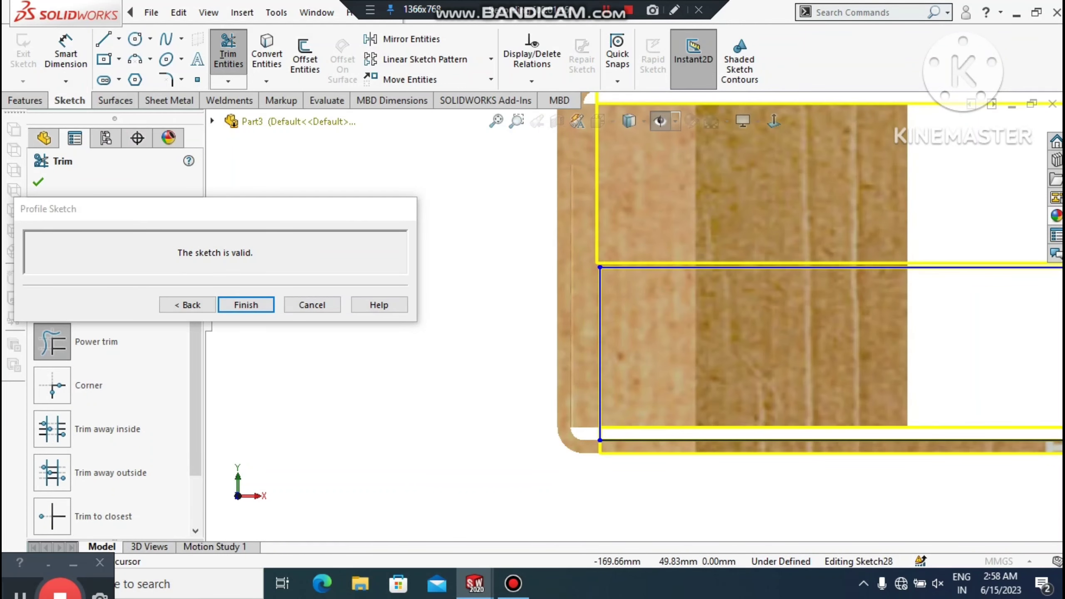
scroll(594, 210, down, 1)
key(Escape)
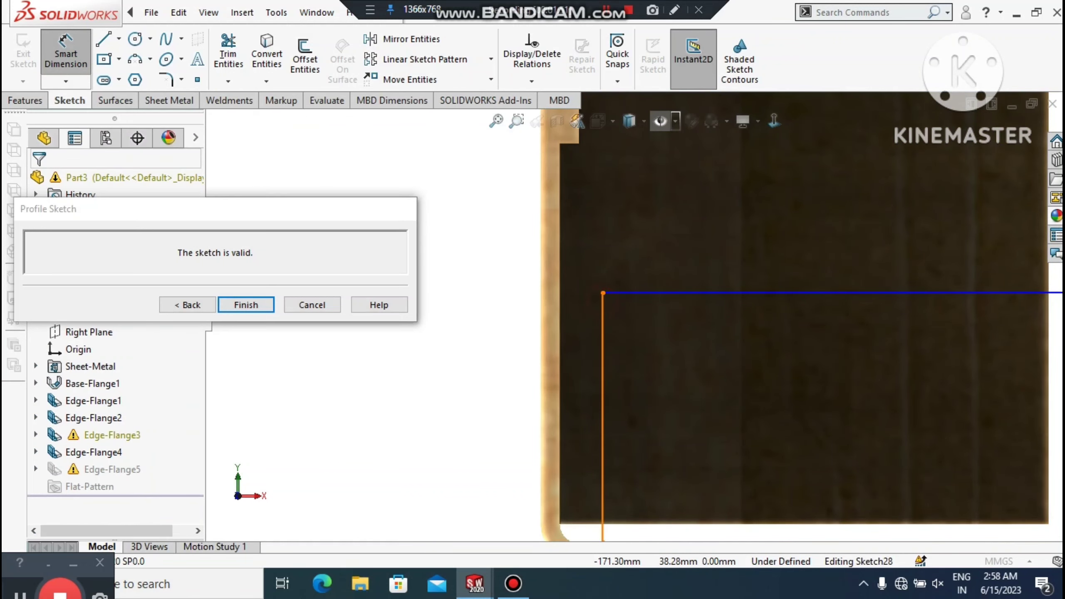
Dimension the new end line to the opposite wall's bend corner point at 0 mm and finish the flange profile
click(602, 311)
scroll(606, 237, down, 2)
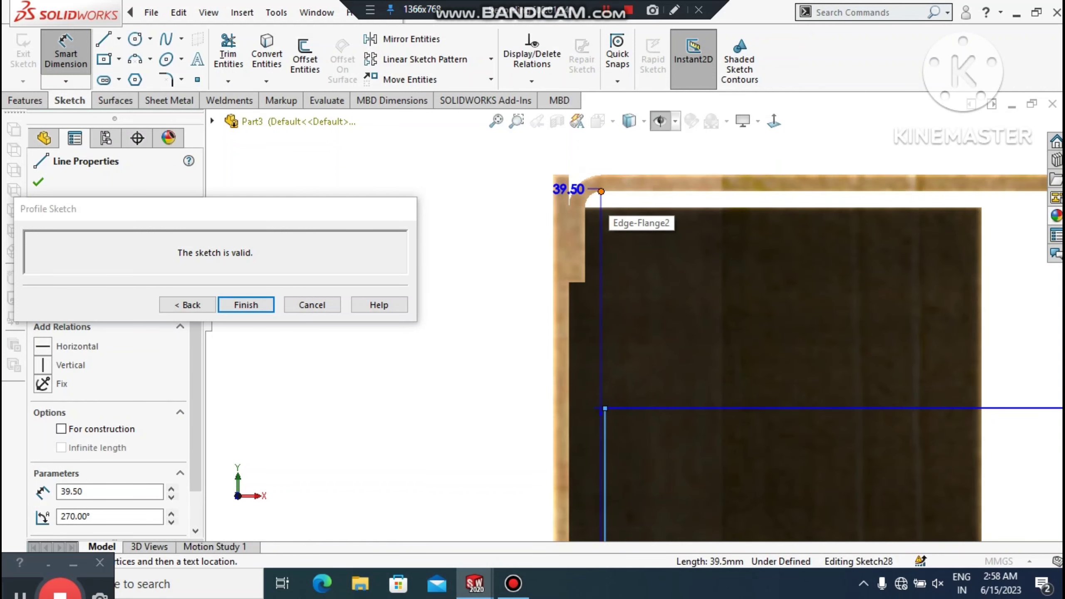
click(600, 191)
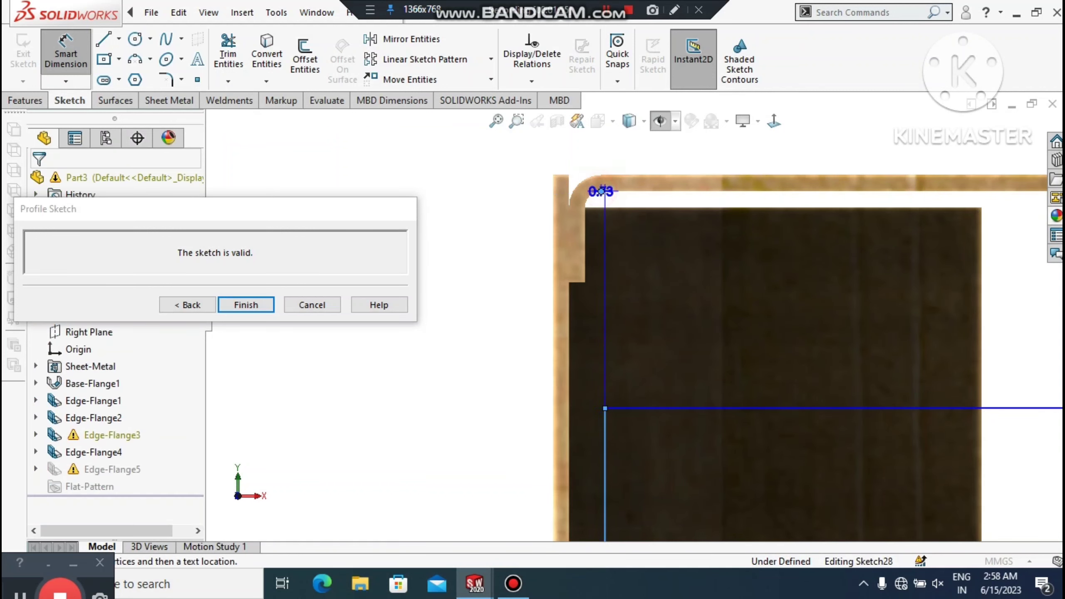
click(604, 376)
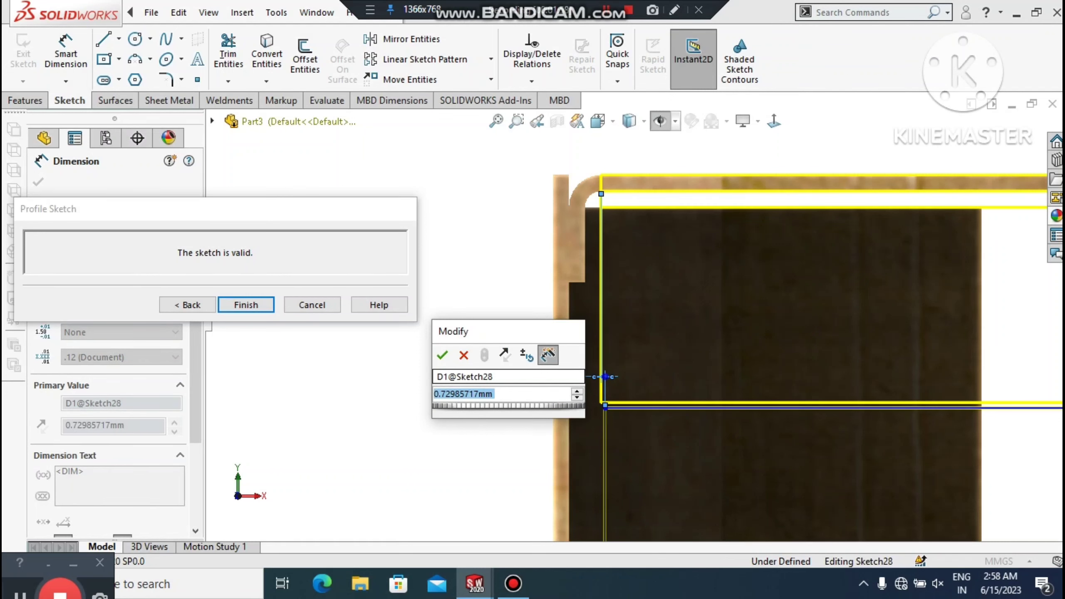
text(0)
key(Return)
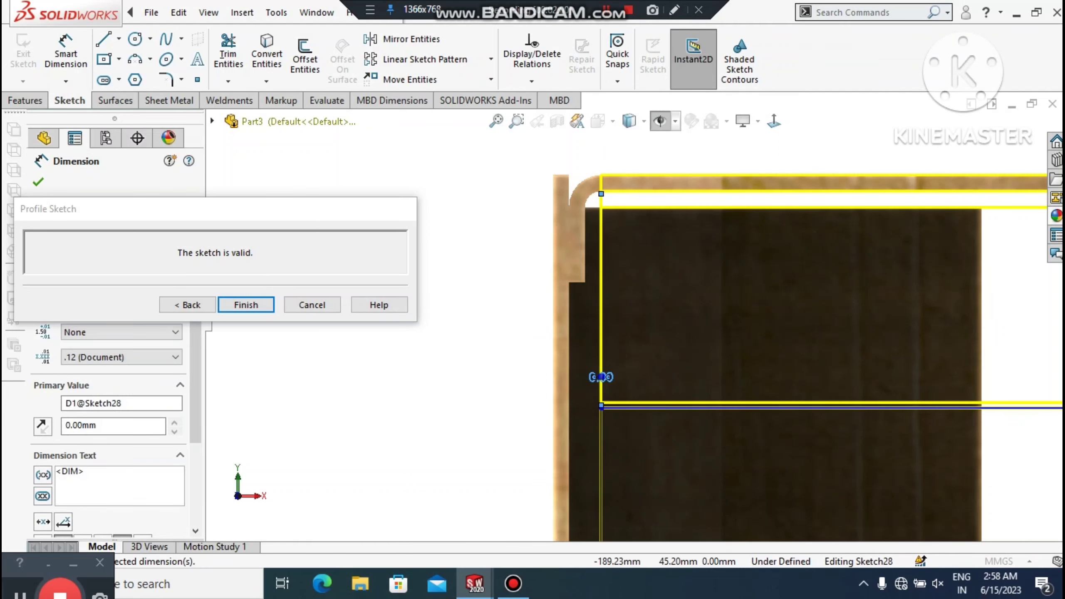
scroll(635, 315, up, 5)
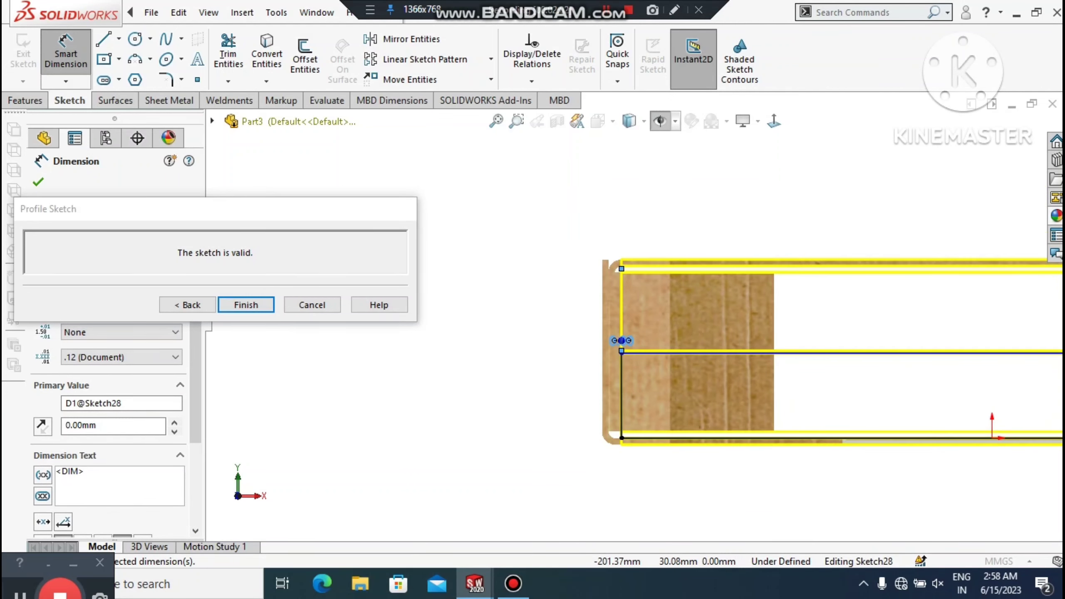
click(260, 304)
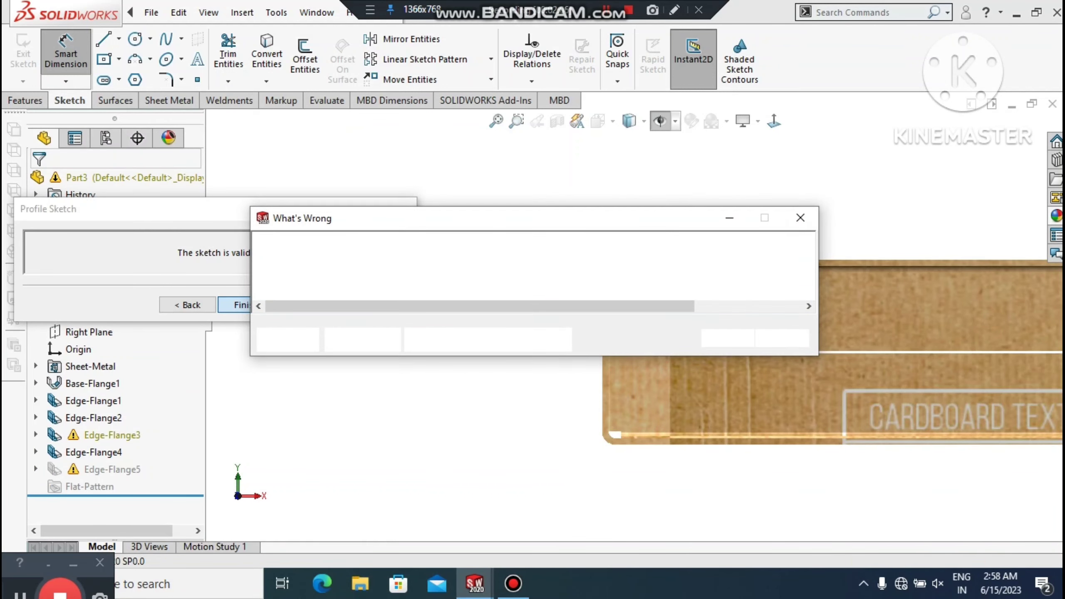
Close the What's Wrong report and inspect the box's corners, bottom flaps and open top from several angles
click(800, 217)
click(551, 457)
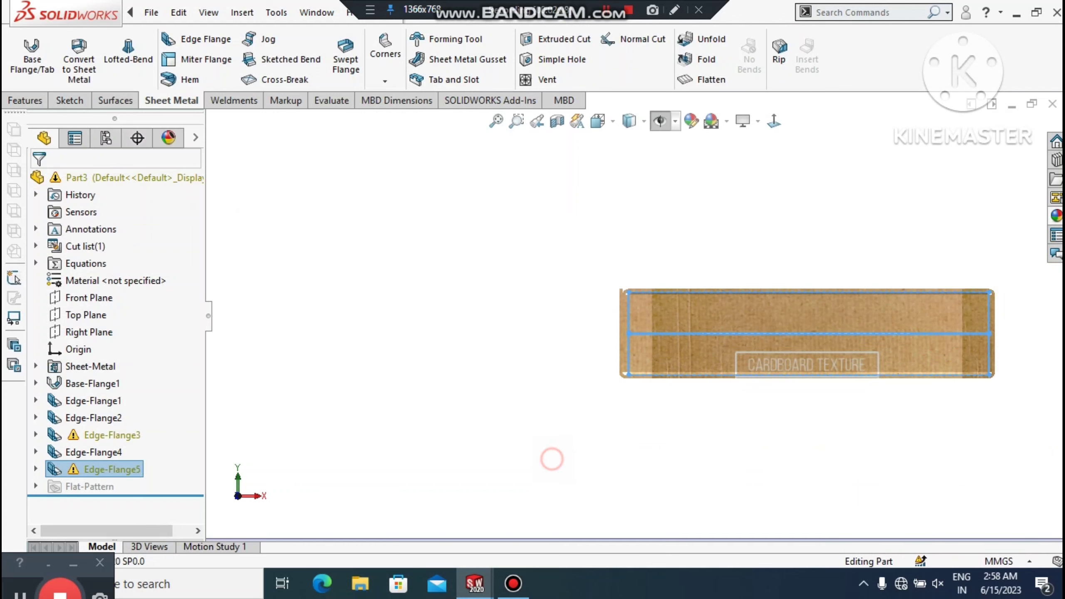
middle_drag(807, 334, 779, 273)
scroll(977, 279, down, 4)
scroll(713, 302, up, 2)
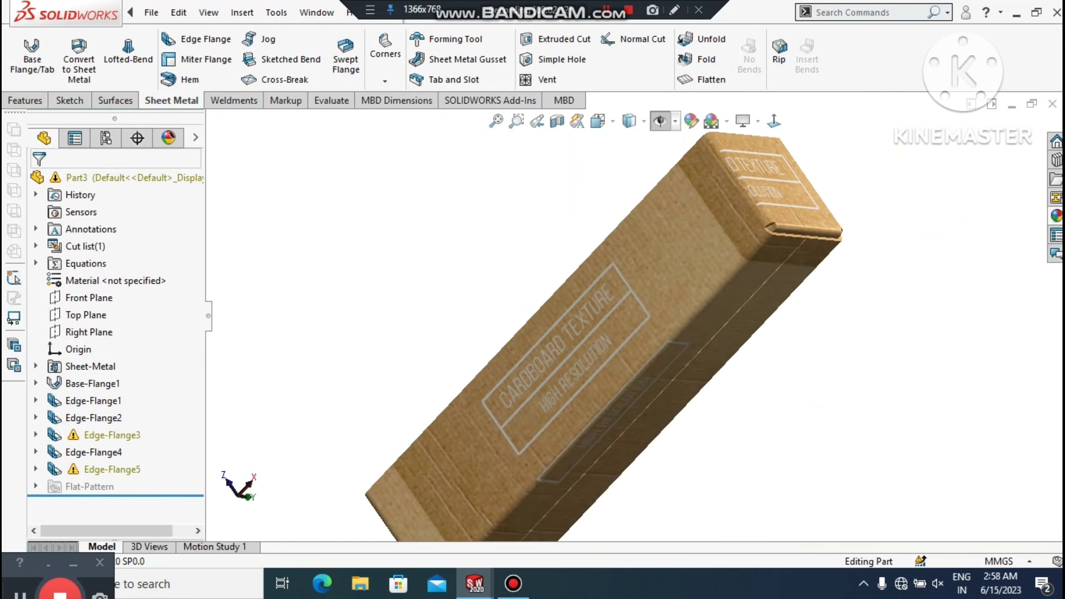
mouse_move(713, 335)
middle_down()
mouse_move(654, 277)
mouse_move(630, 369)
mouse_move(671, 403)
middle_up()
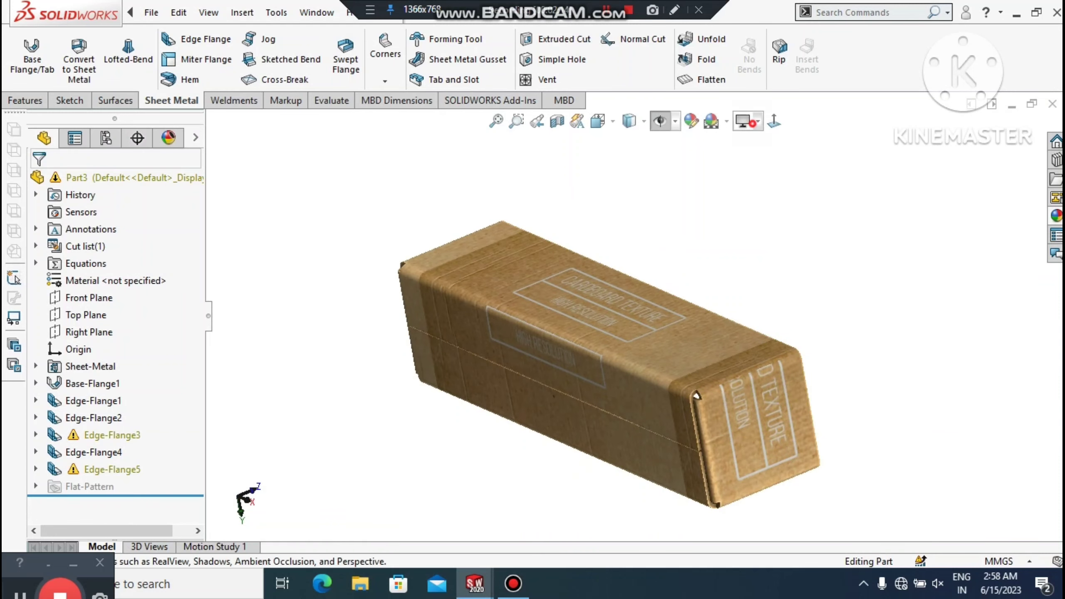
click(747, 121)
click(746, 180)
middle_drag(687, 344, 671, 272)
middle_drag(524, 322, 432, 340)
middle_drag(835, 407, 821, 443)
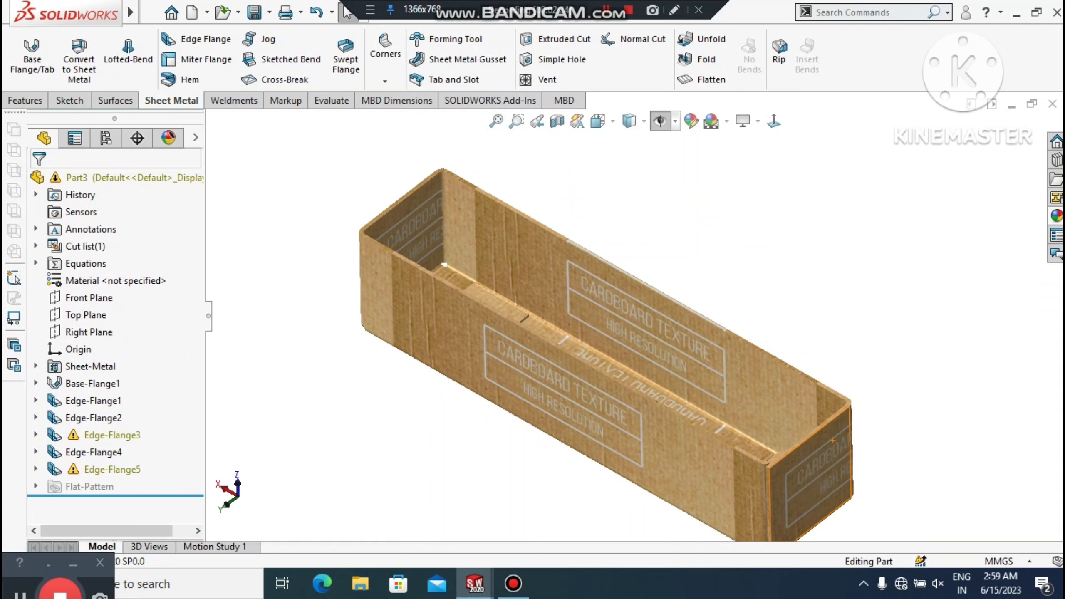
key(z)
key(shift+z)
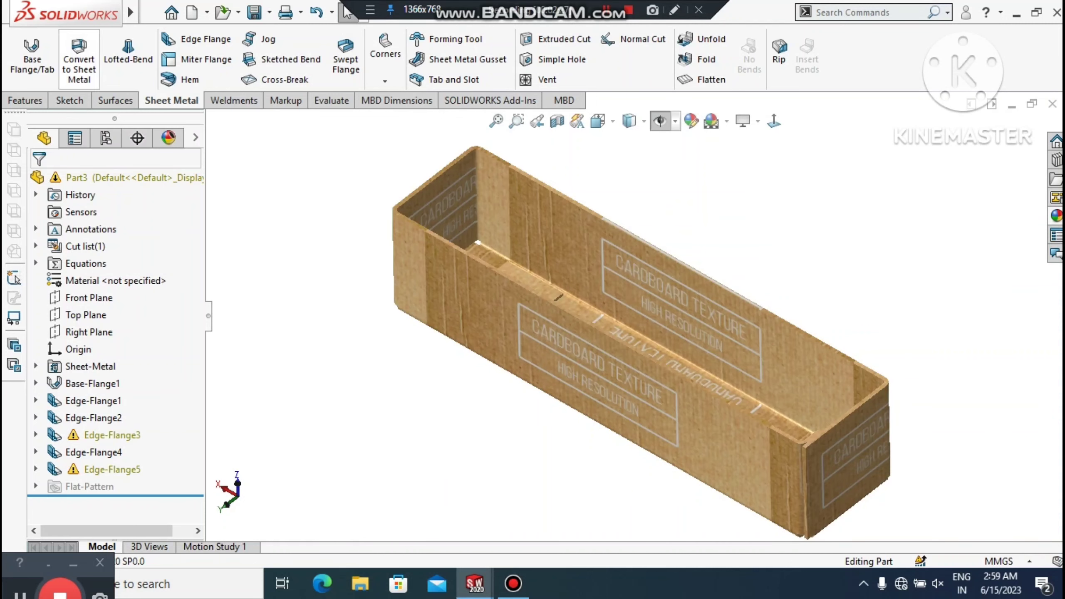
Start an edge flange on the two short top edges of the box, with a flange length of 80 mm
click(201, 39)
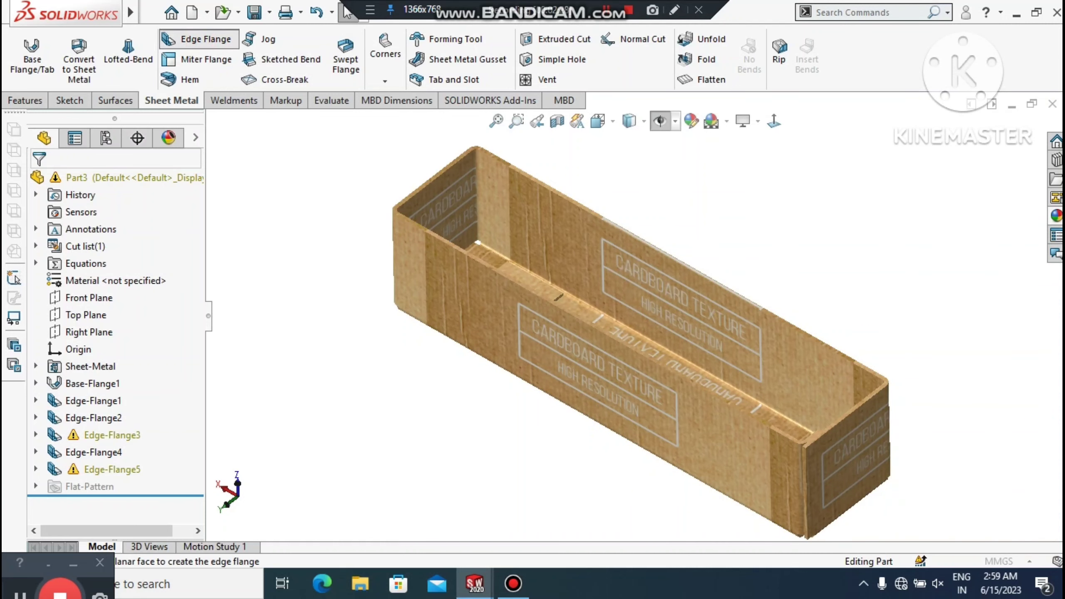
click(448, 163)
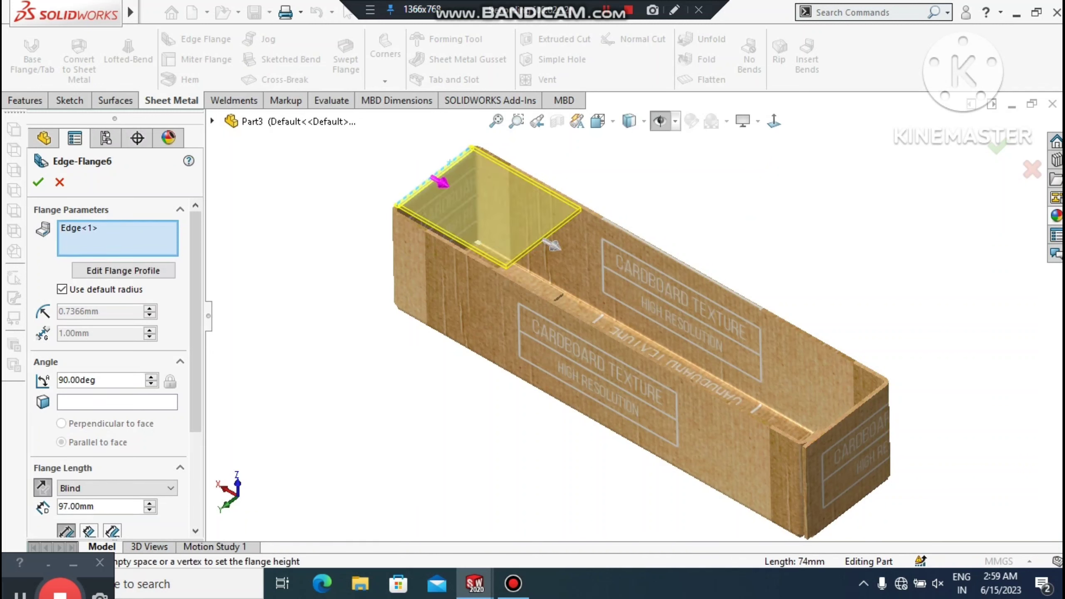
click(847, 417)
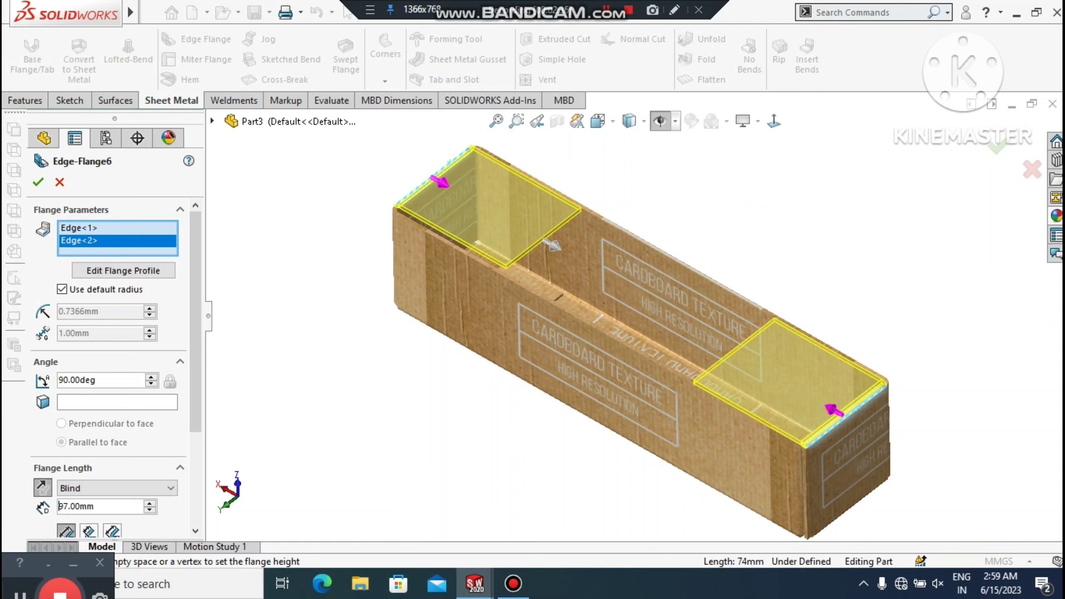
scroll(113, 369, down, 3)
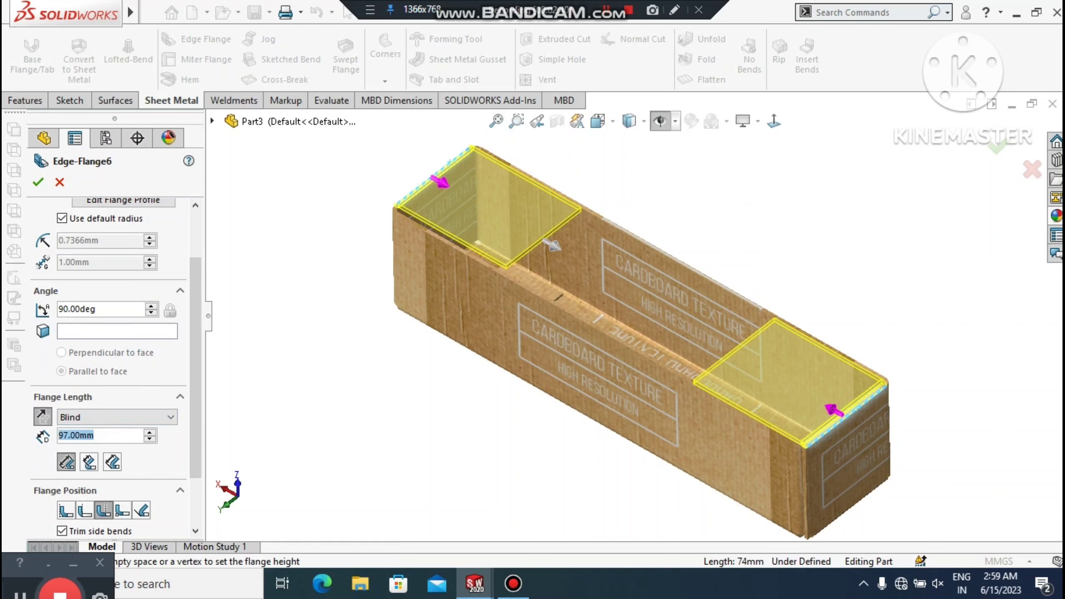
text(80)
key(Return)
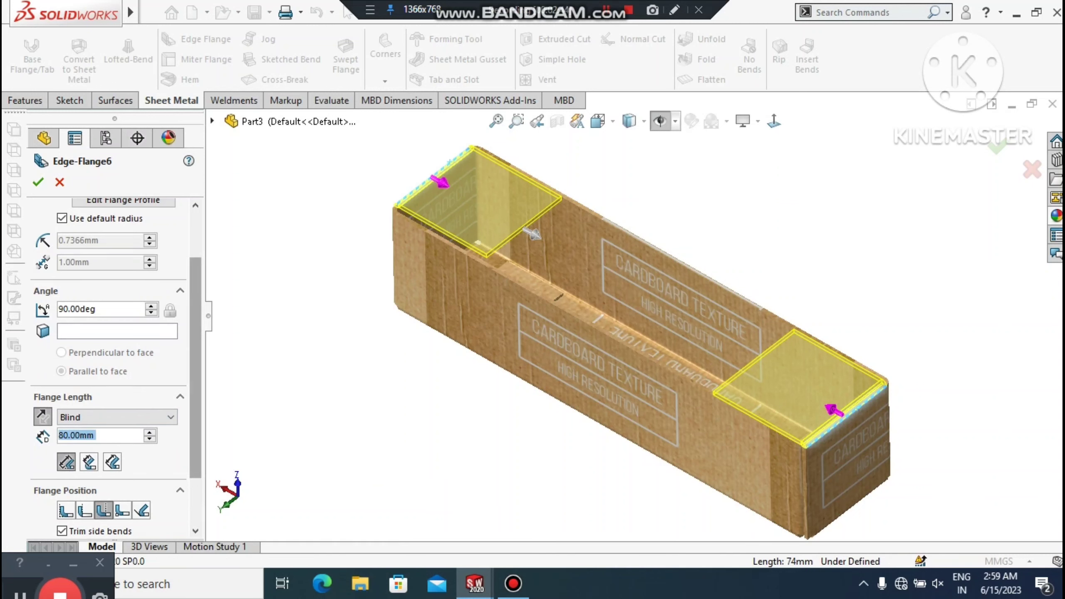
Edit the flange profile of the second short edge and move its free base corner inward to X about 73.4 mm
scroll(195, 369, down, 3)
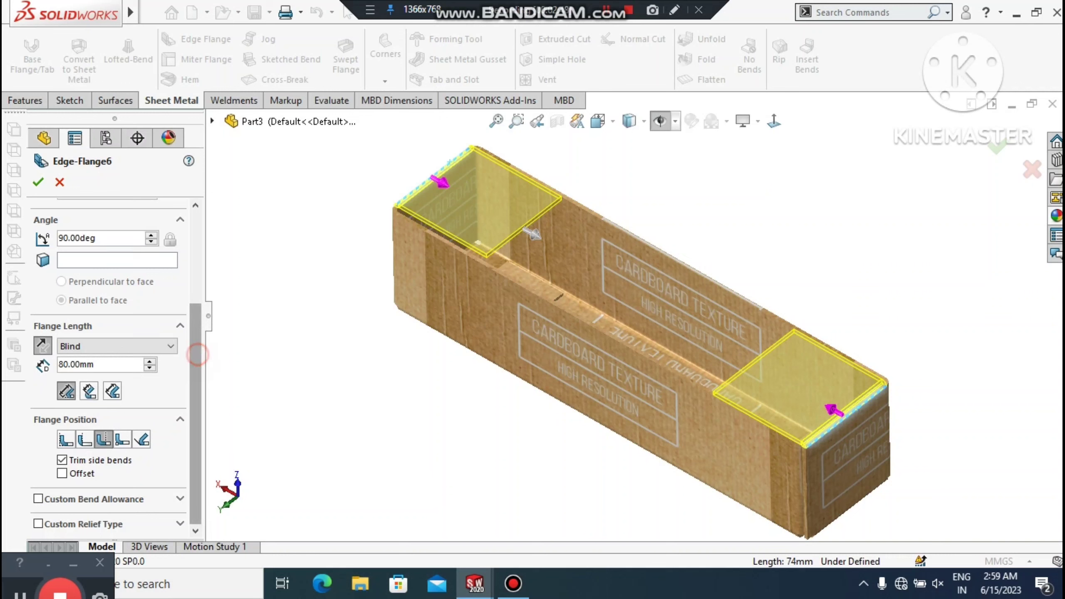
drag(197, 354, 197, 337)
scroll(115, 368, up, 5)
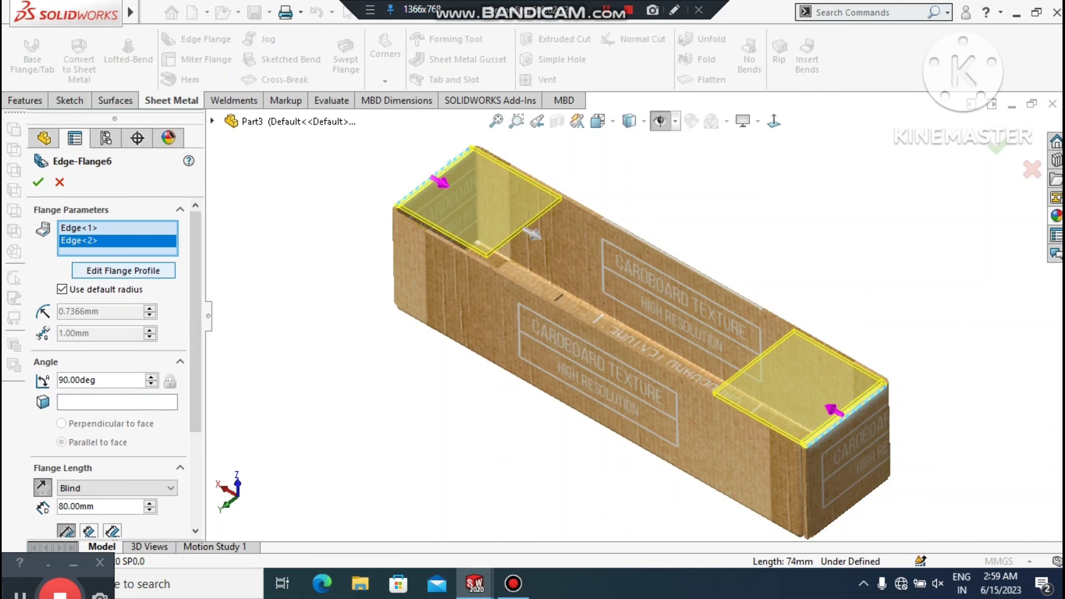
click(120, 270)
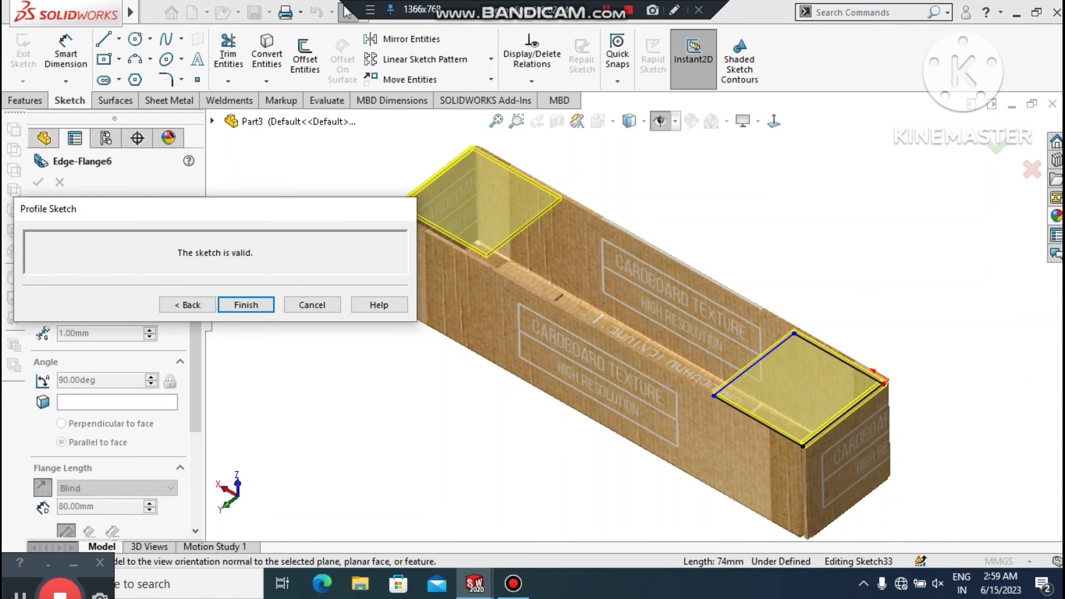
key(ctrl+8)
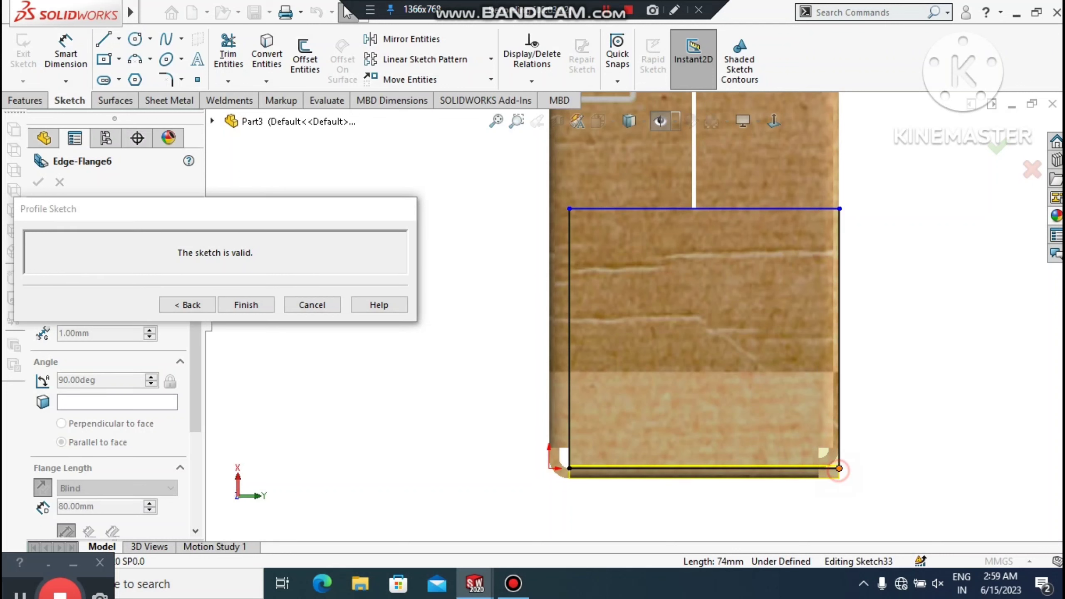
drag(839, 468, 797, 468)
Dimension the moved profile corner to the adjacent wall's inner bend corner point at 0 mm
scroll(635, 315, up, 8)
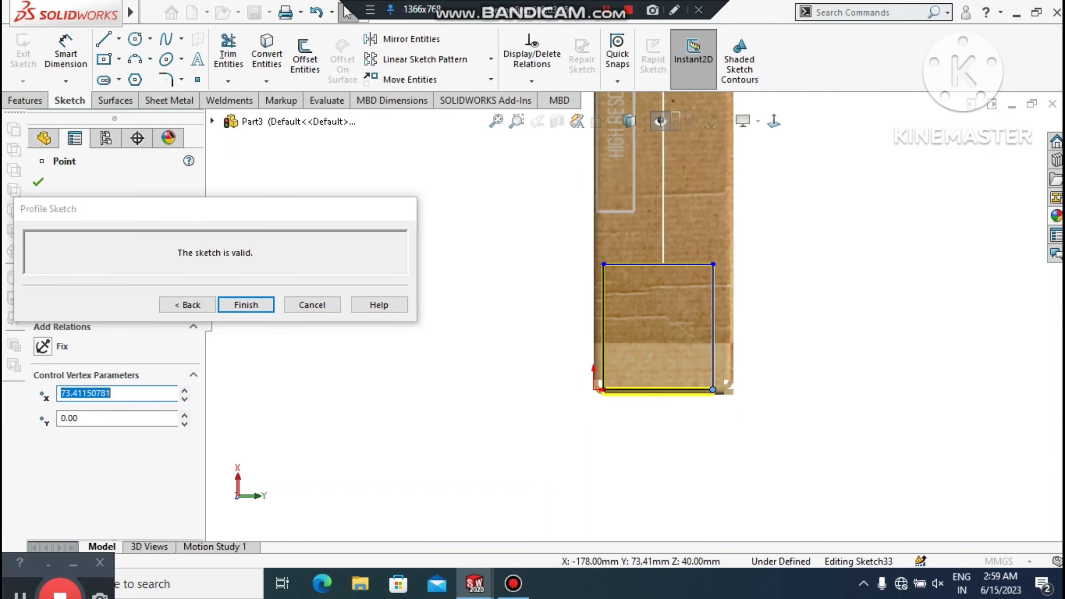
scroll(669, 133, down, 4)
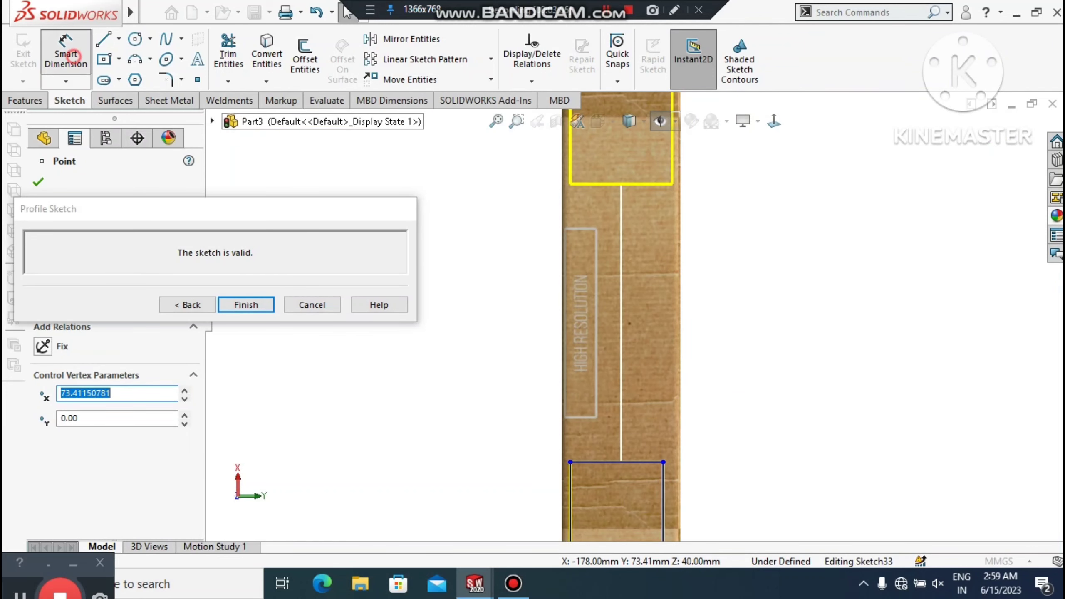
key(Escape)
scroll(634, 313, up, 3)
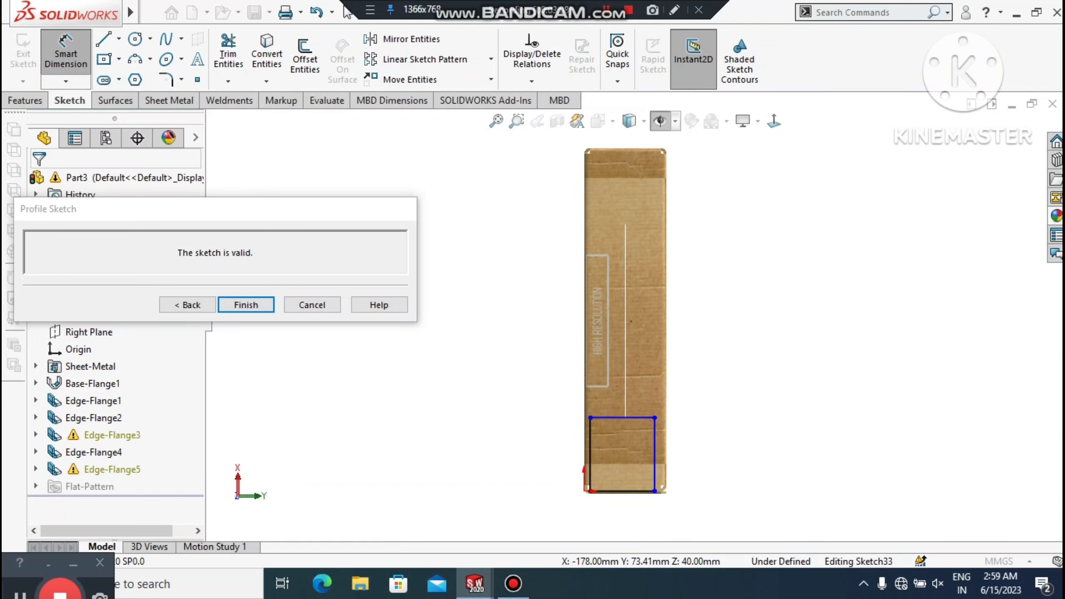
mouse_move(634, 312)
middle_down()
mouse_move(696, 251)
mouse_move(738, 239)
mouse_move(713, 290)
middle_up()
key(Escape)
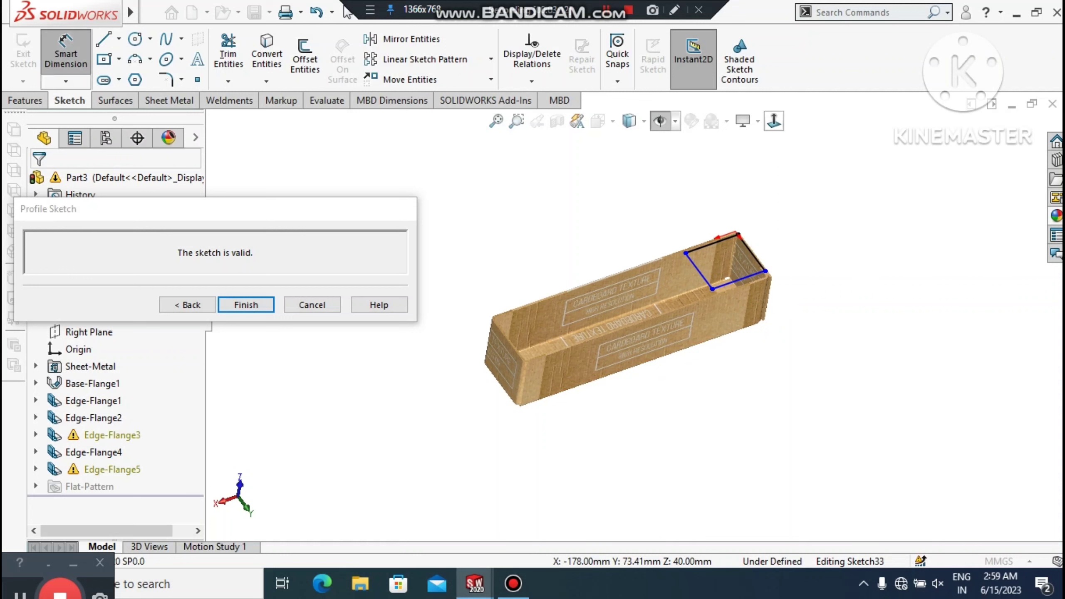
click(774, 120)
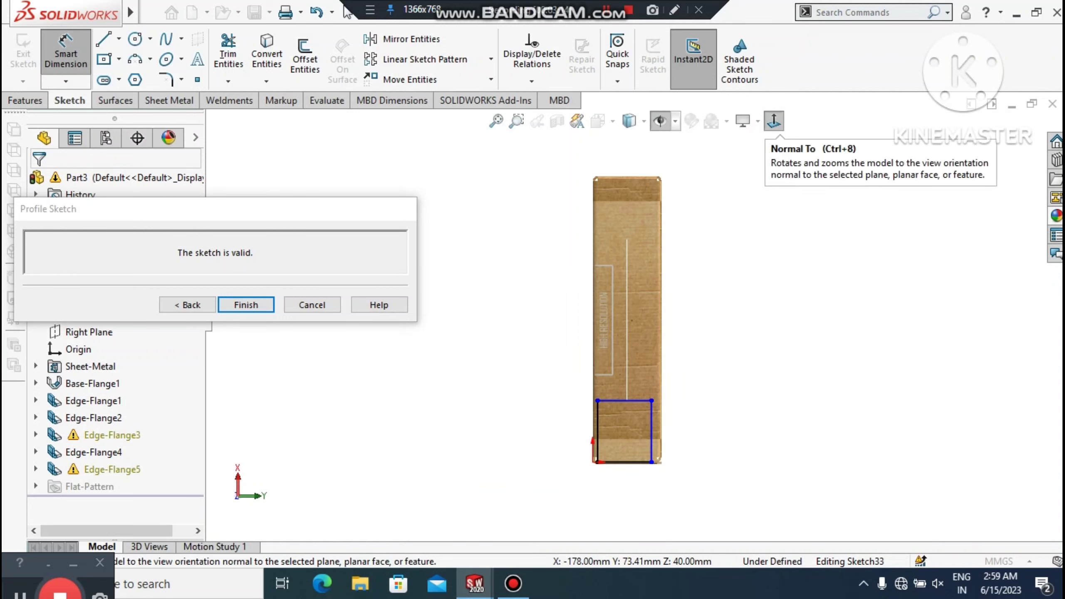
click(774, 121)
scroll(482, 171, down, 2)
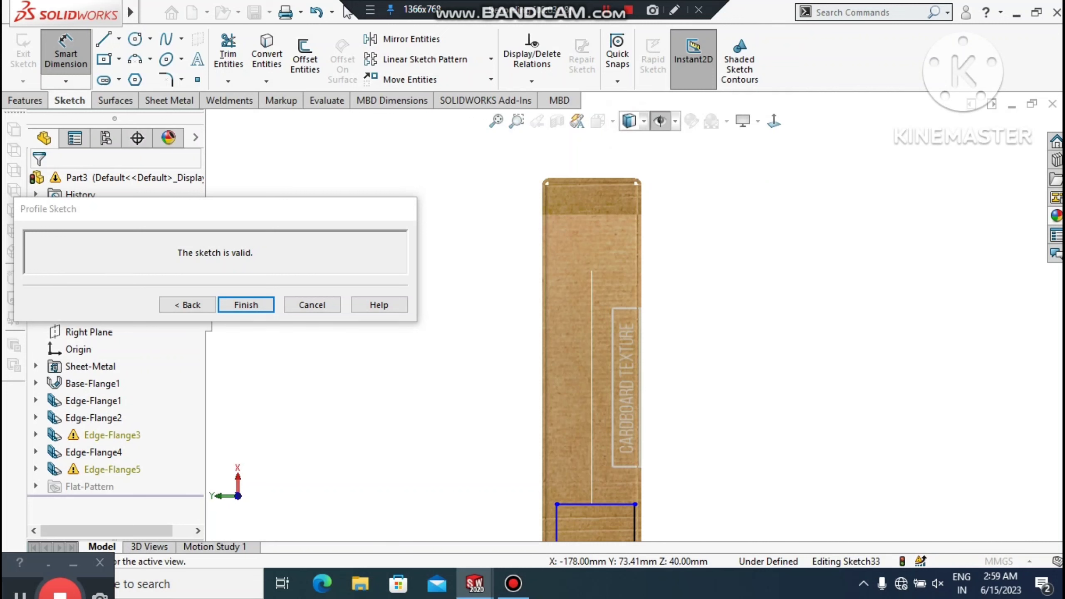
scroll(635, 315, up, 2)
scroll(510, 454, down, 4)
scroll(634, 378, up, 3)
scroll(612, 531, down, 4)
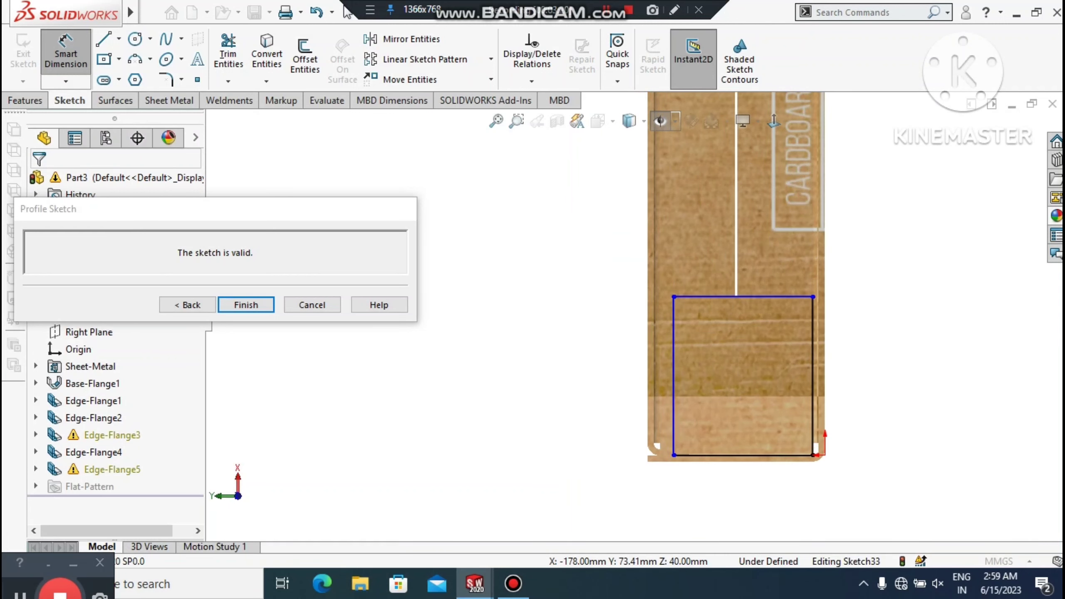
scroll(851, 439, down, 2)
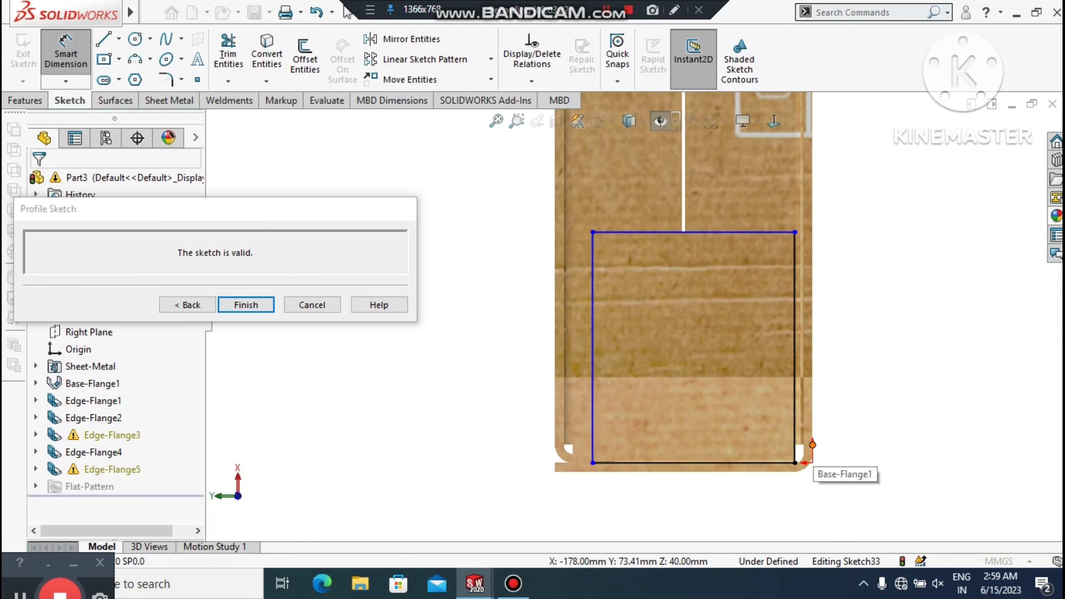
scroll(635, 316, up, 5)
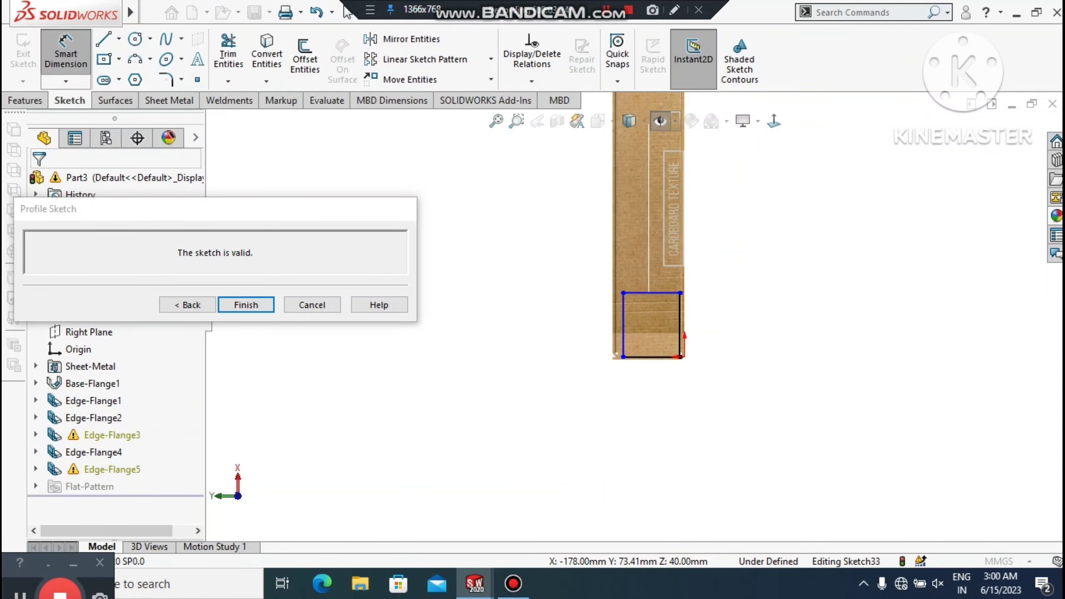
scroll(628, 356, down, 5)
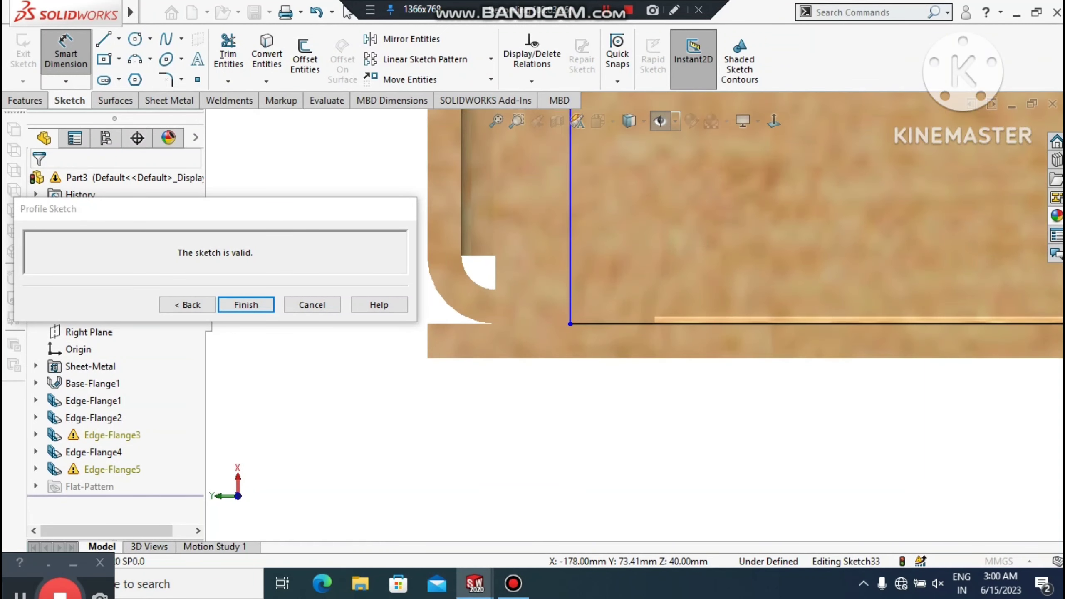
click(570, 324)
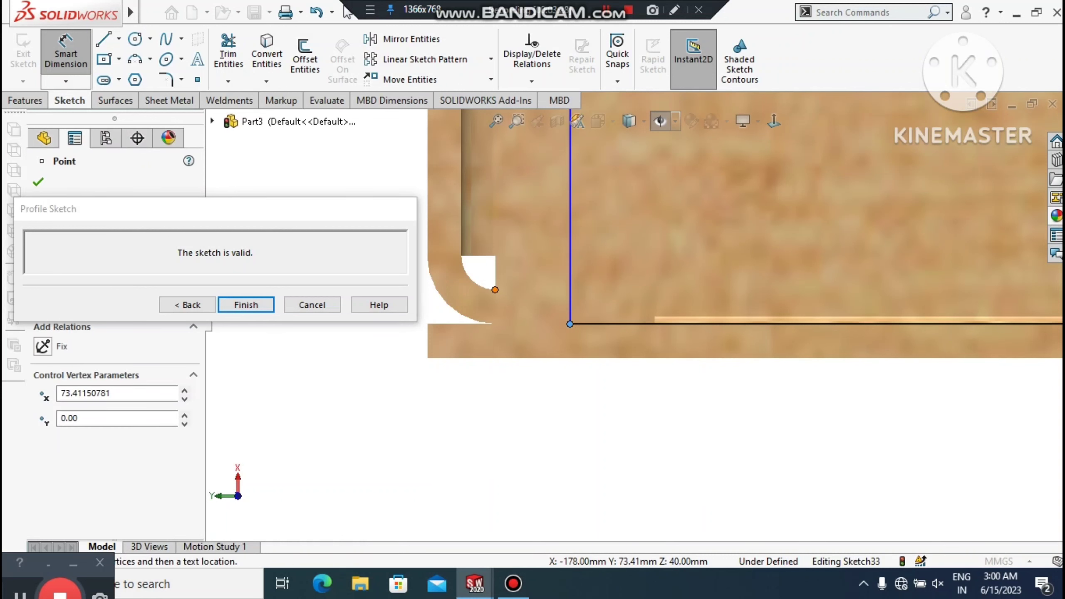
click(495, 289)
click(541, 426)
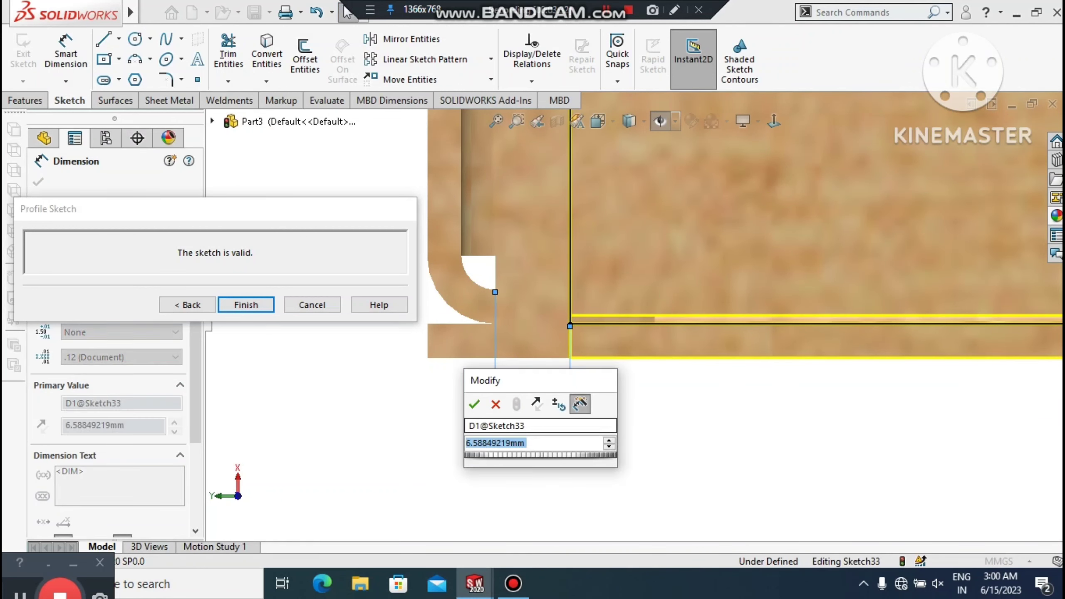
text(0)
key(Return)
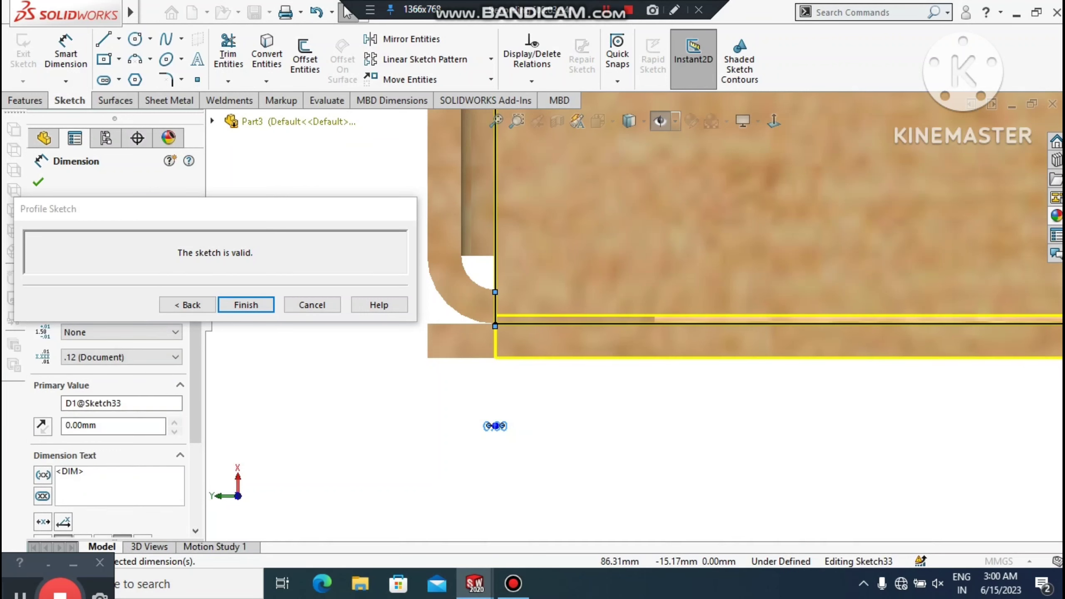
Finish the flange profile to create the short top flaps and dismiss the What's Wrong report
scroll(628, 317, up, 2)
scroll(650, 499, up, 10)
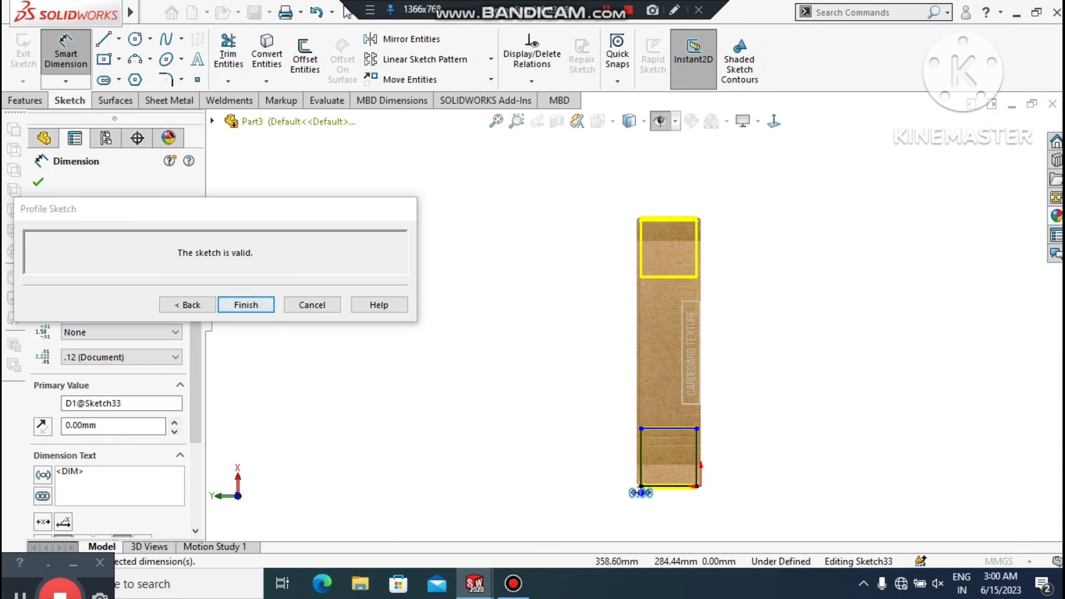
key(Escape)
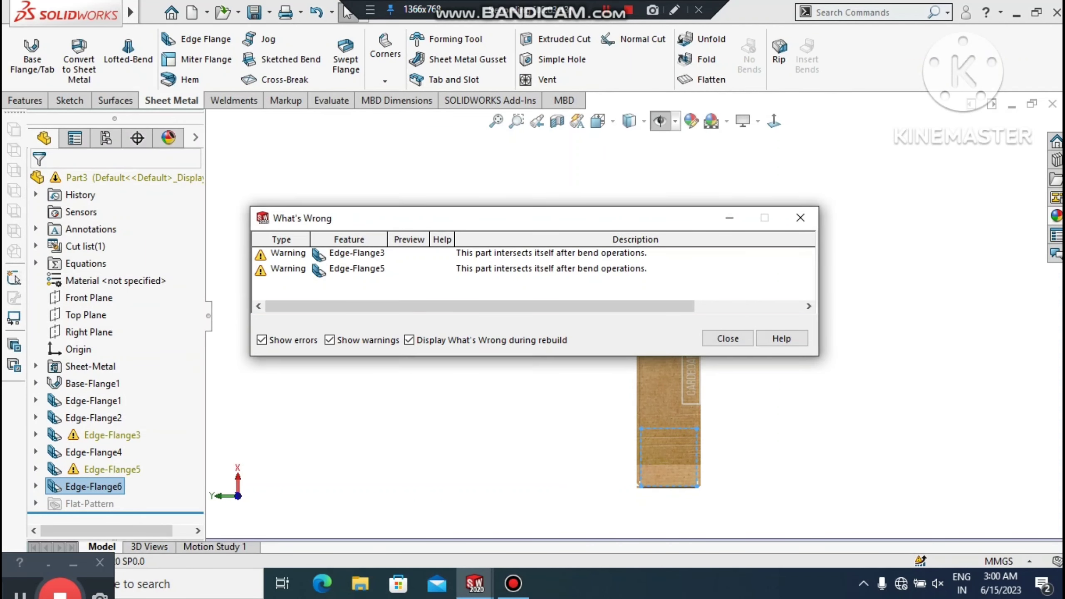
click(802, 217)
click(793, 403)
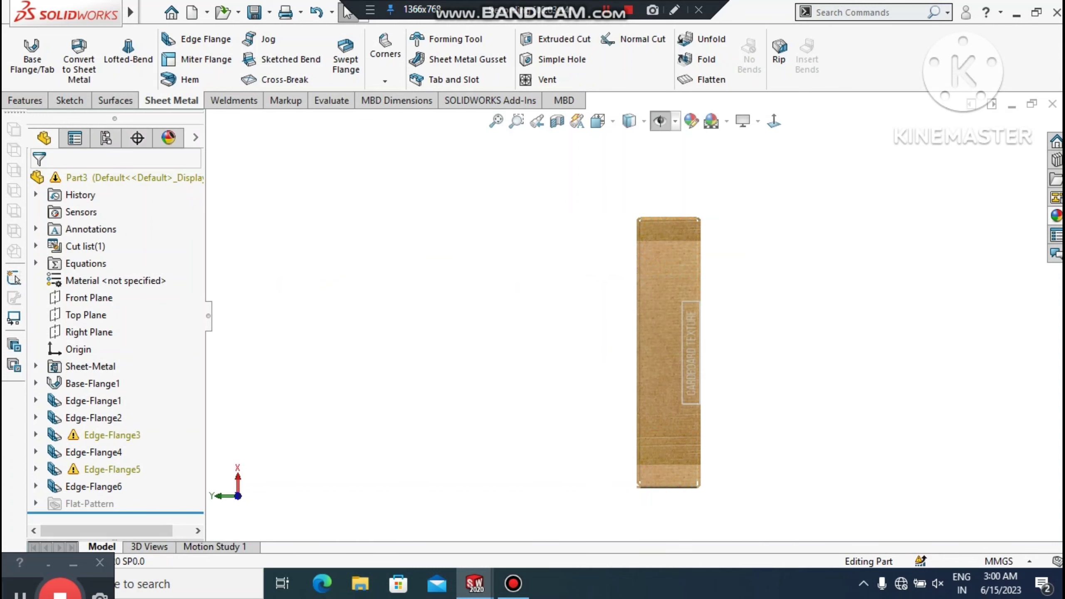
Show the box in isometric orientation and set its display style to Shaded With Edges
key(ctrl+7)
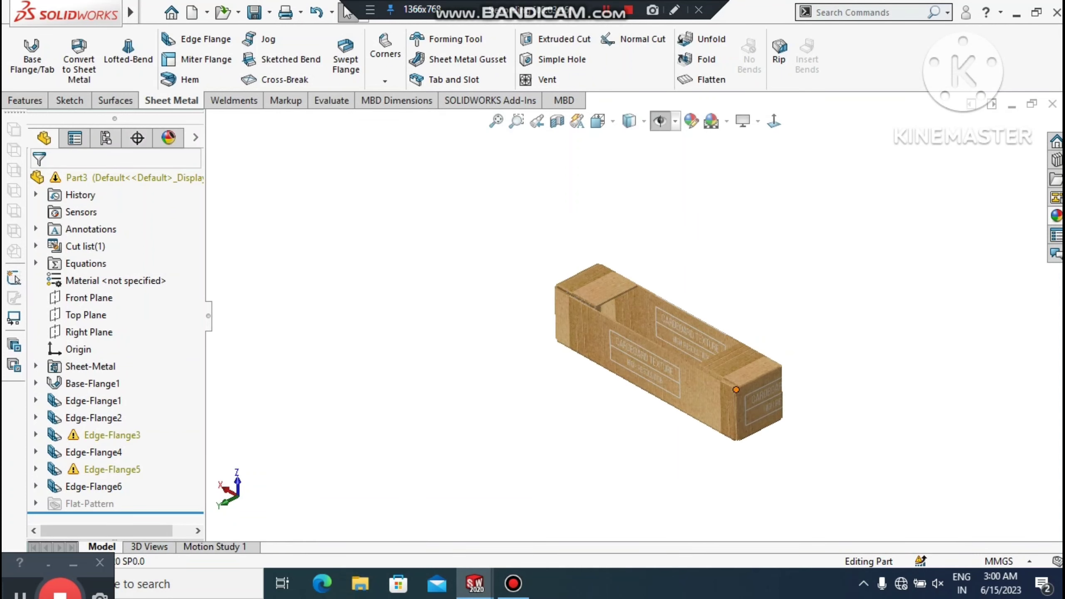
scroll(704, 382, down, 5)
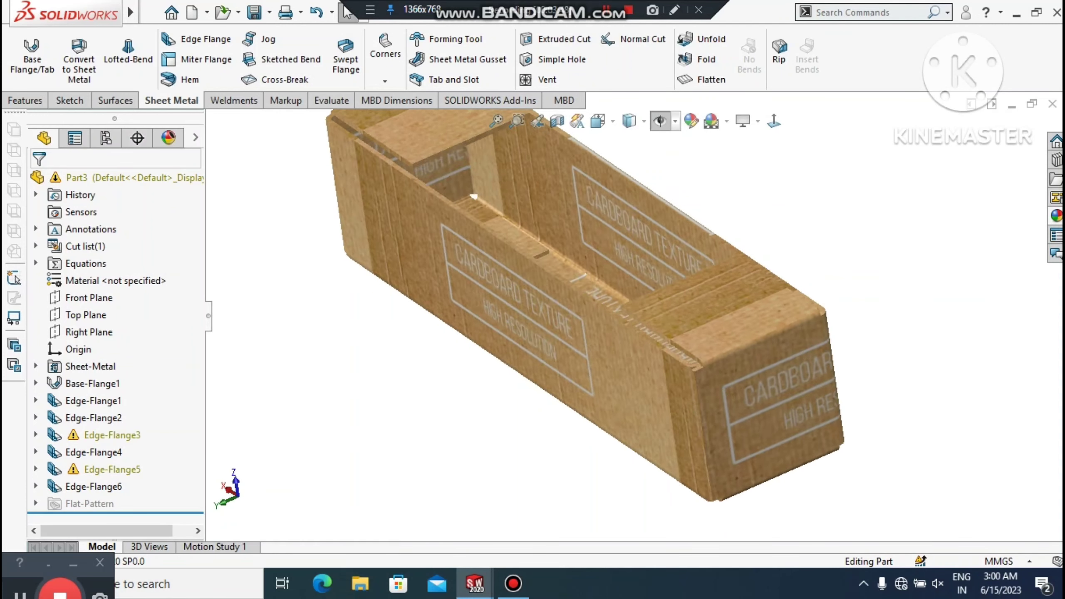
middle_drag(629, 319, 584, 248)
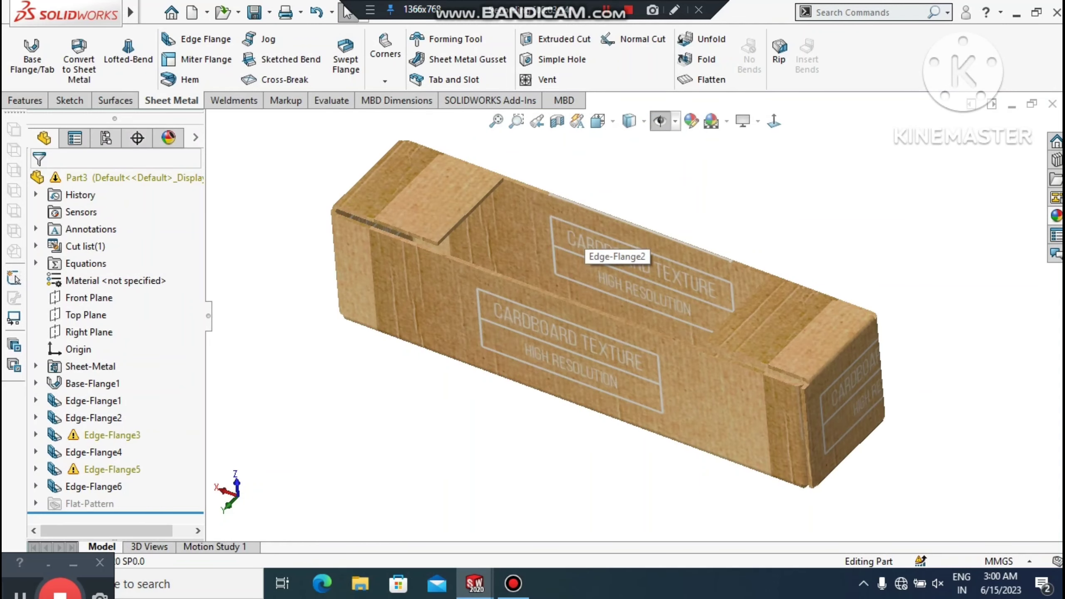
click(636, 120)
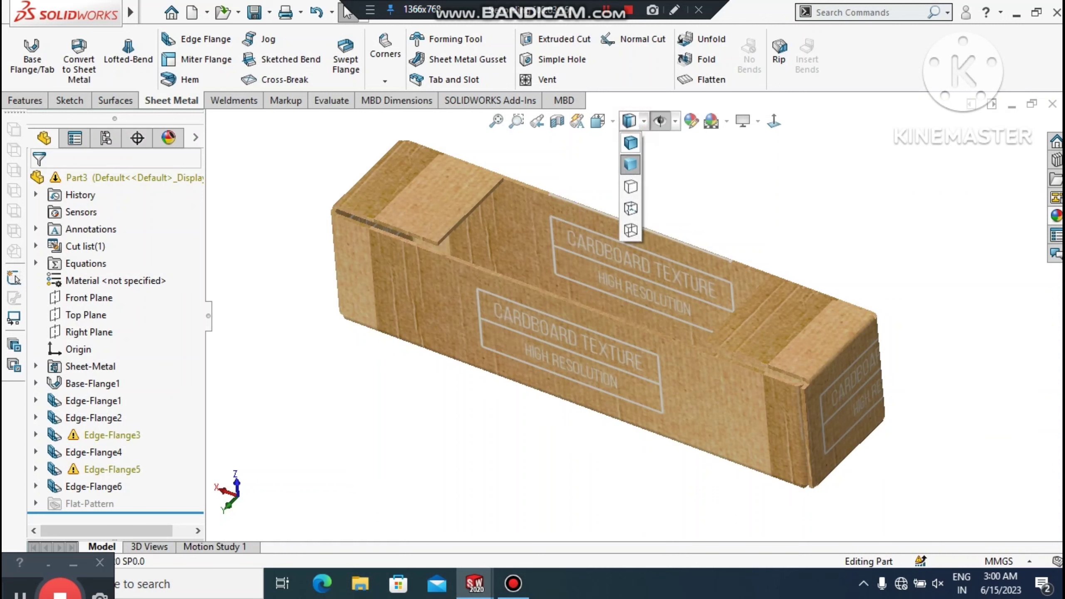
click(631, 144)
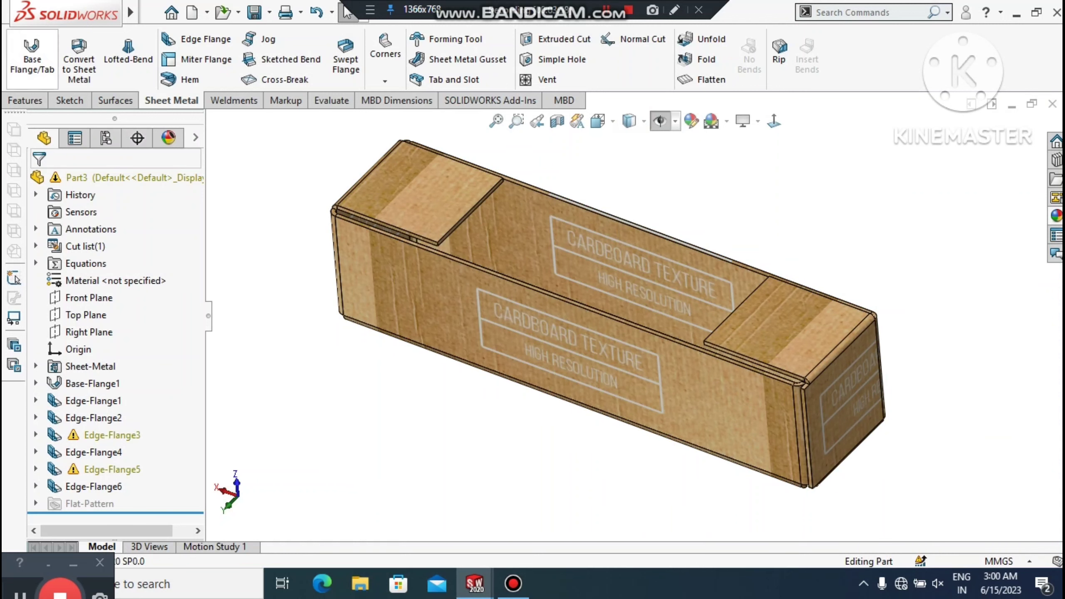
Start an edge flange on the box's two long top edges with a 3 mm bend radius and 42.5 mm length
click(182, 32)
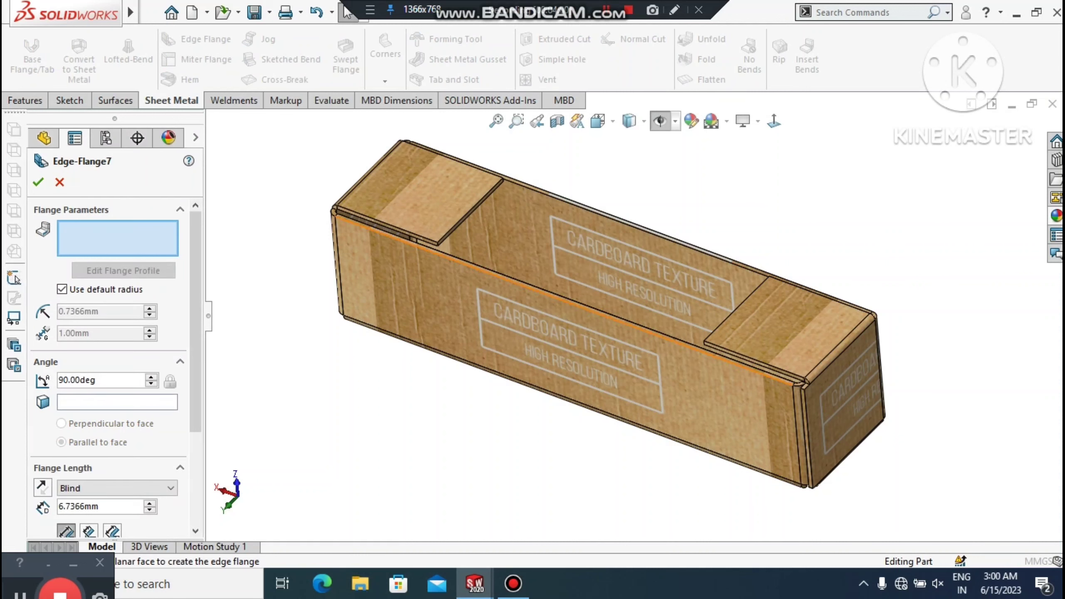
click(572, 294)
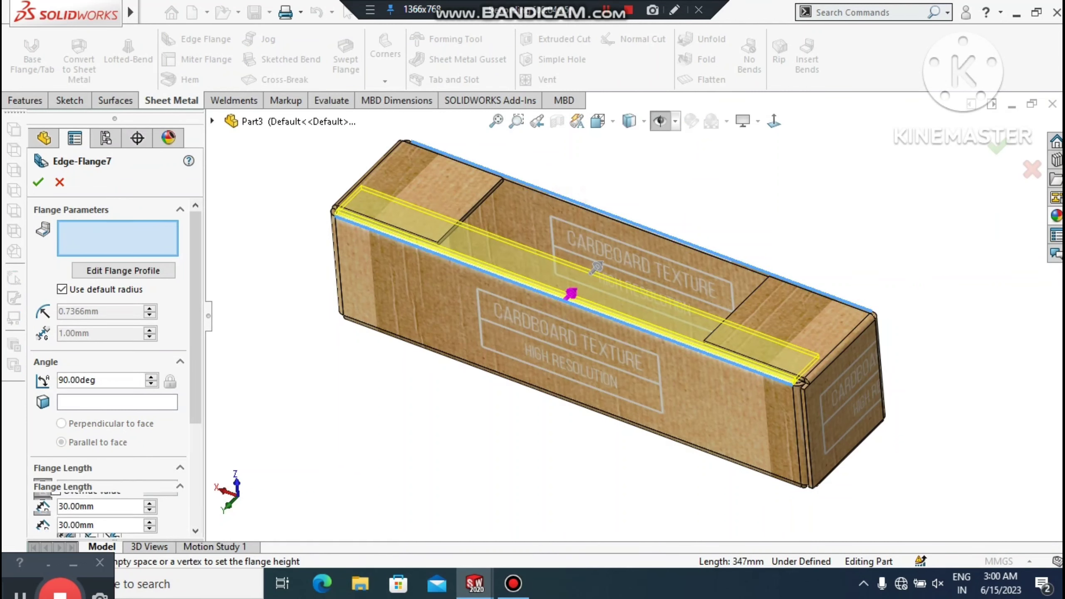
click(570, 200)
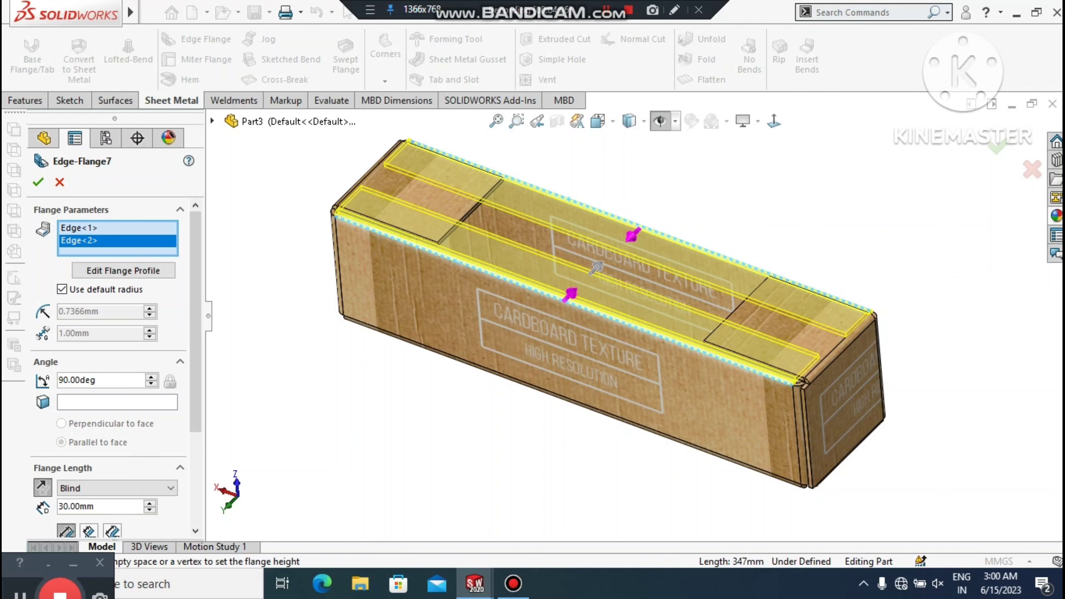
click(61, 289)
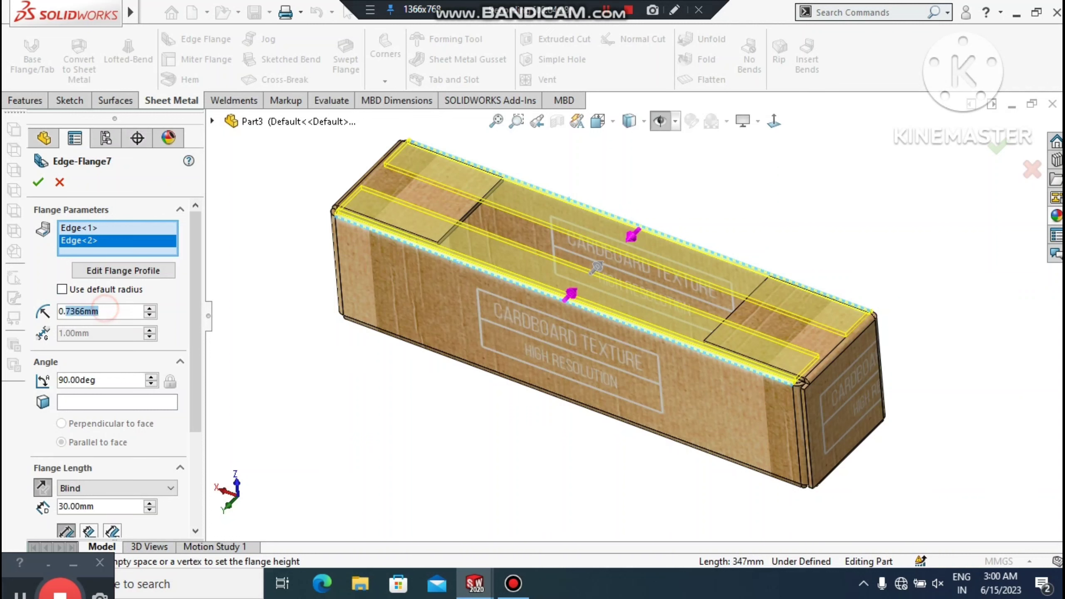
text(3)
key(Return)
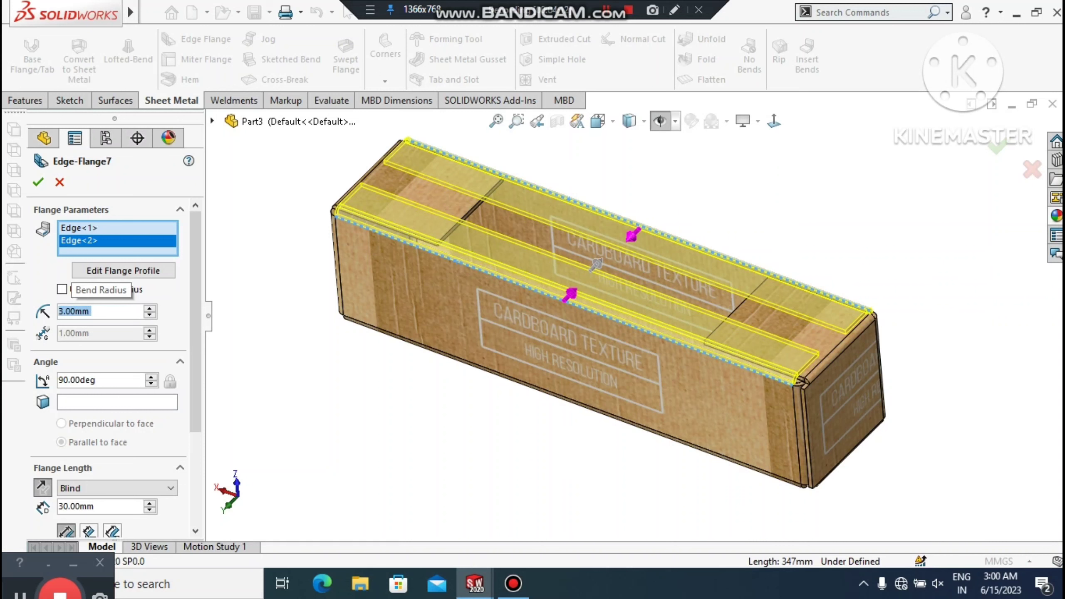
click(104, 508)
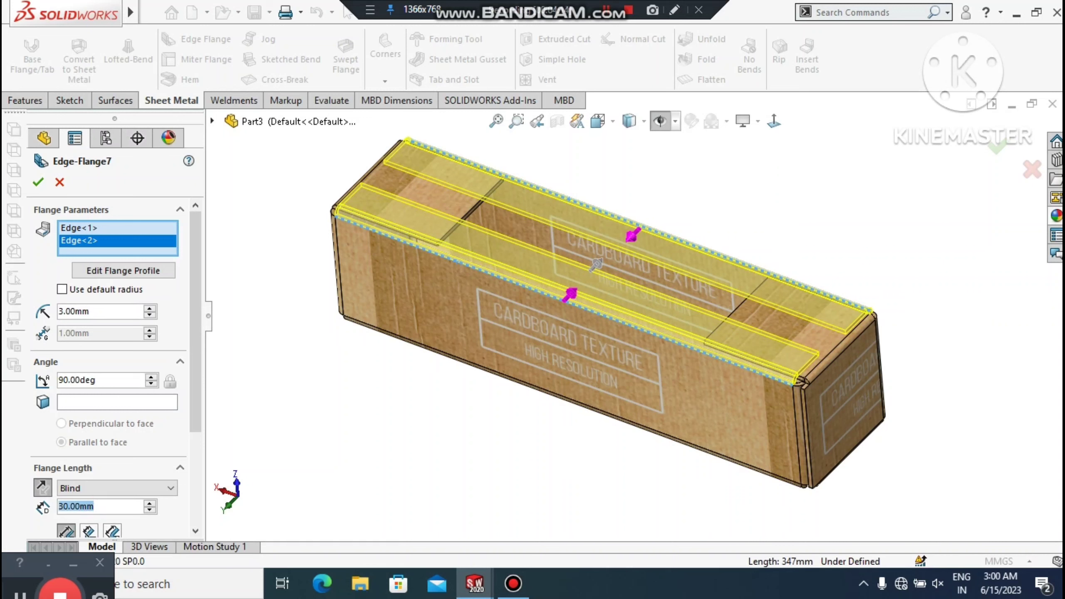
text(42.5)
key(Return)
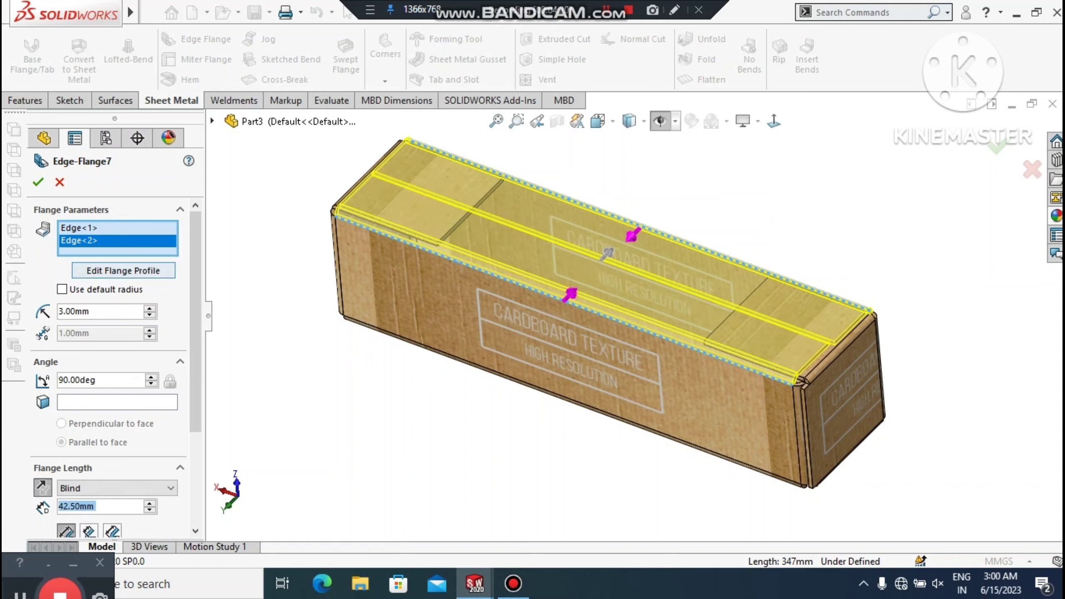
Edit the flange profile of the second long top edge and move its base corner inward to X about 166.5 mm
click(95, 227)
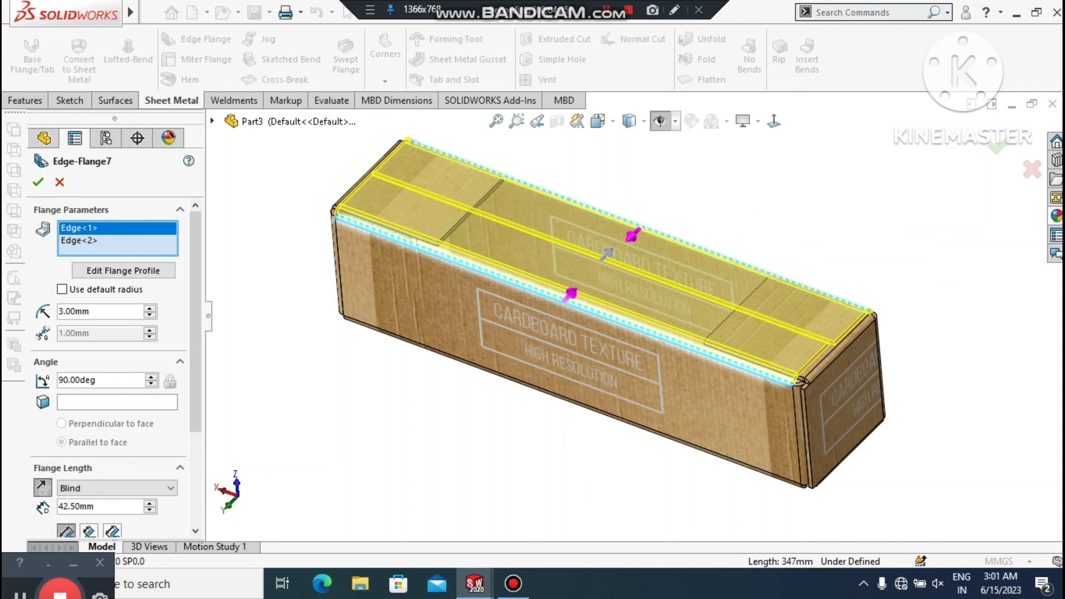
click(91, 243)
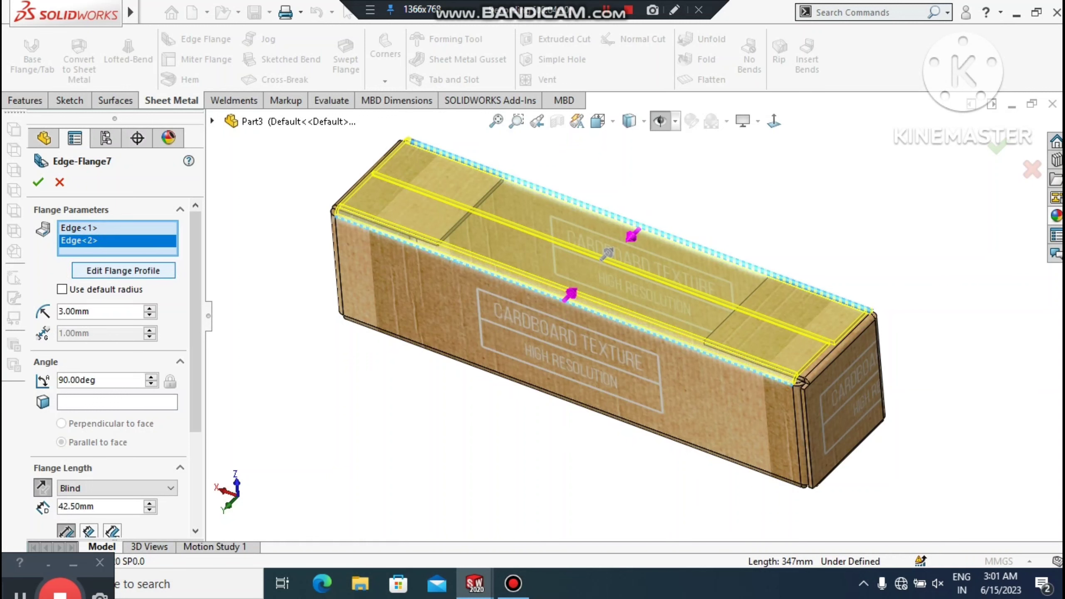
click(123, 270)
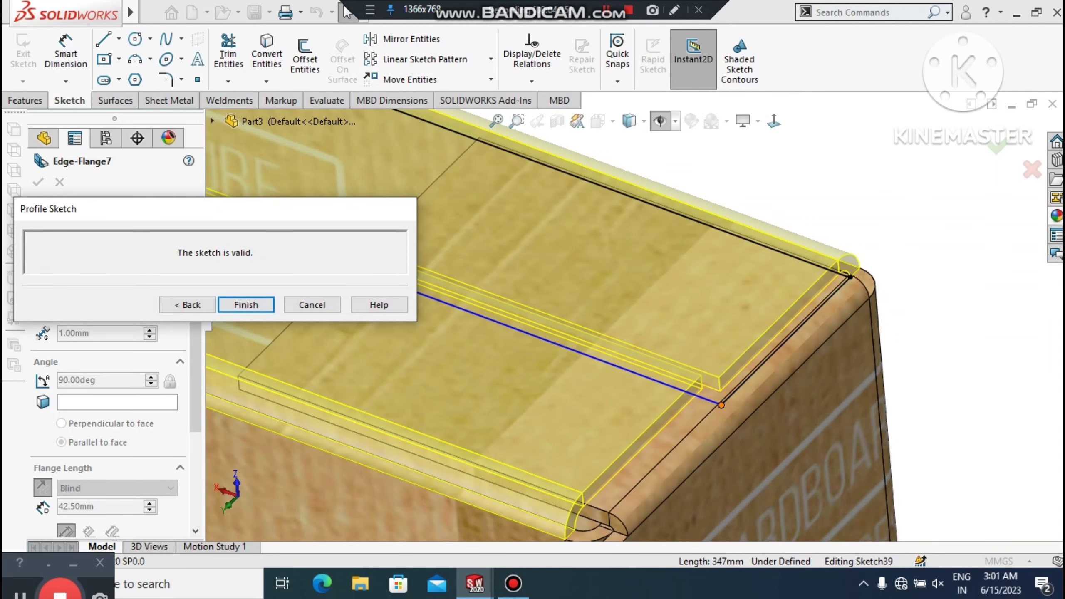
click(719, 407)
drag(717, 408, 721, 405)
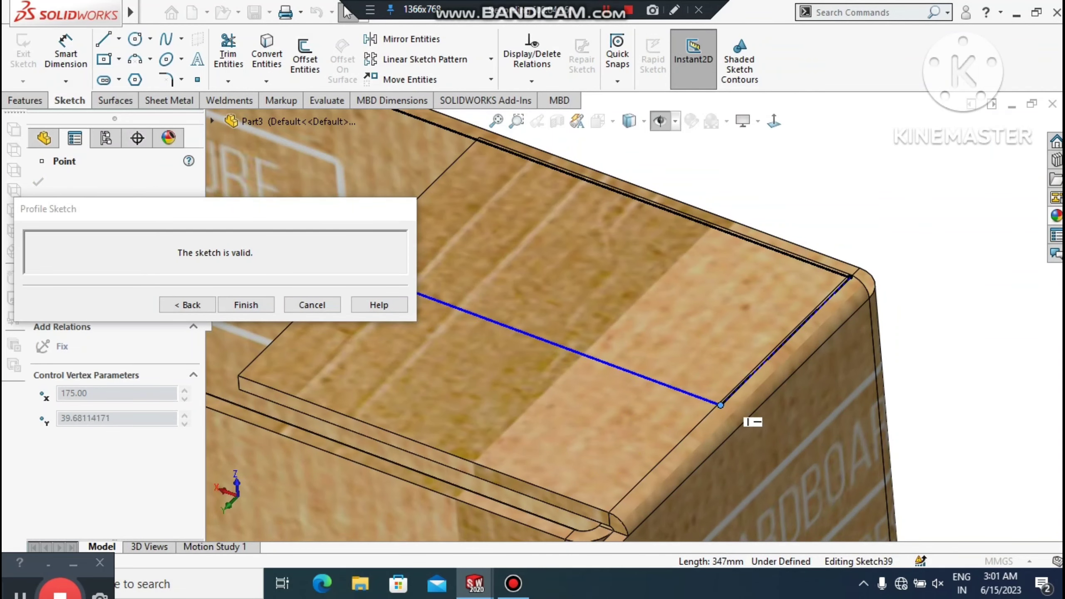
scroll(639, 312, up, 2)
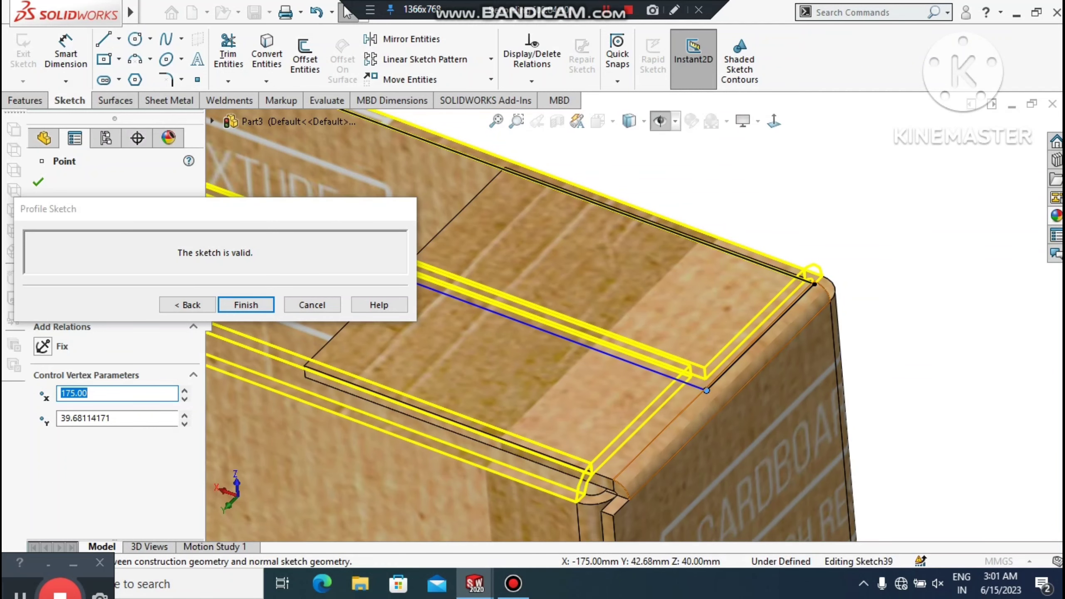
click(760, 338)
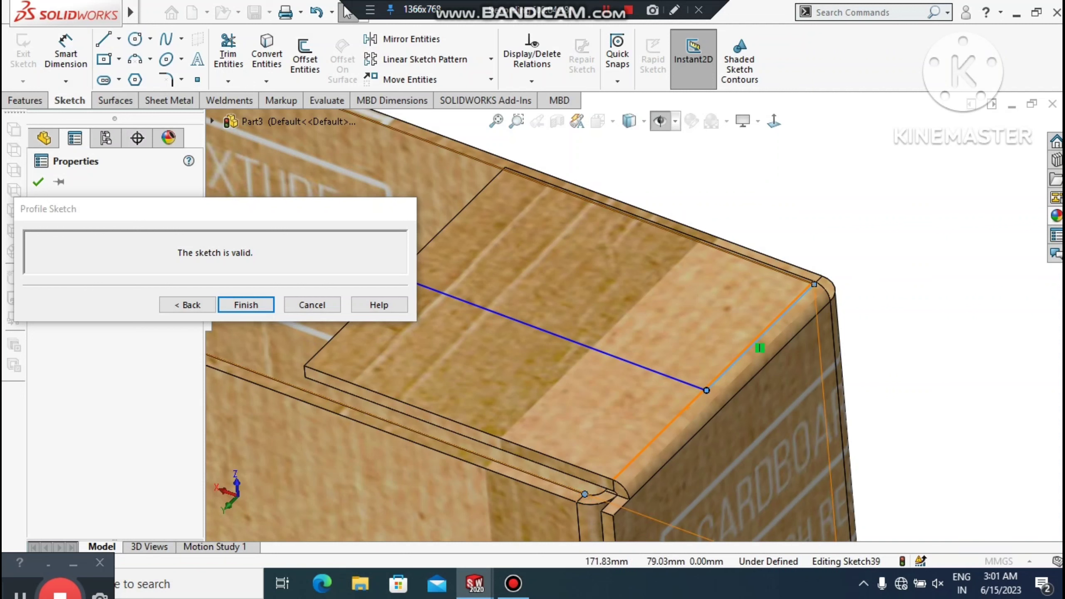
click(929, 384)
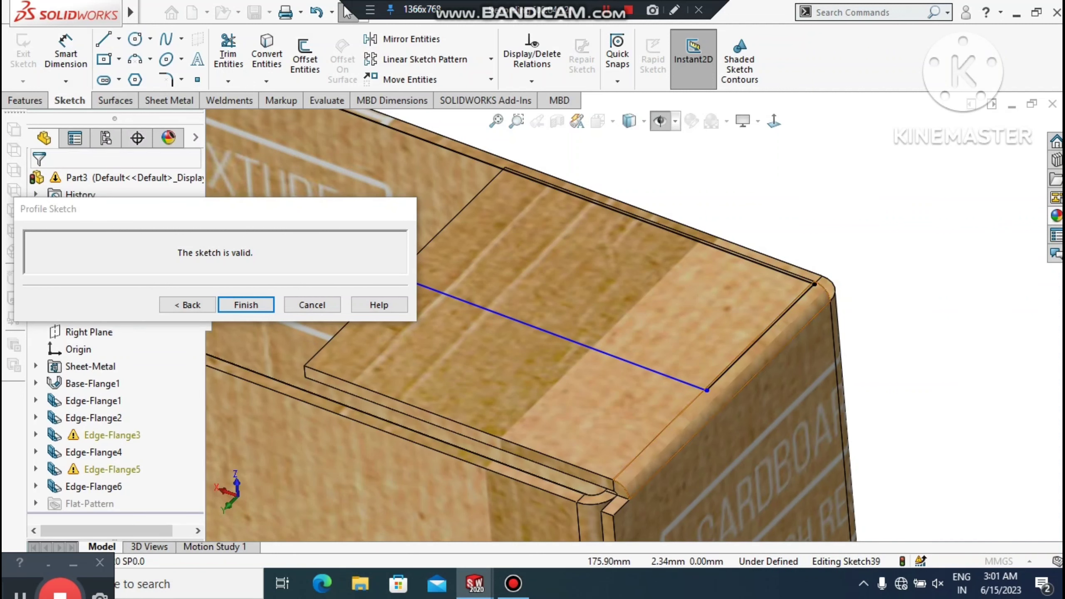
drag(814, 281, 802, 282)
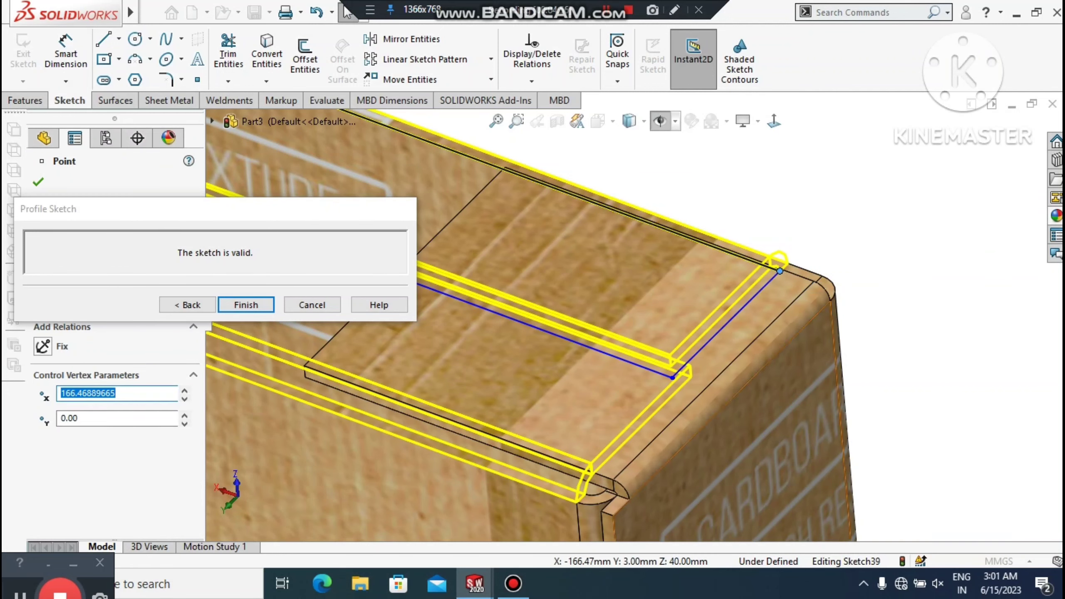
Dimension the moved profile's short end line to the adjacent wall's bend corner point at 0 mm
click(66, 52)
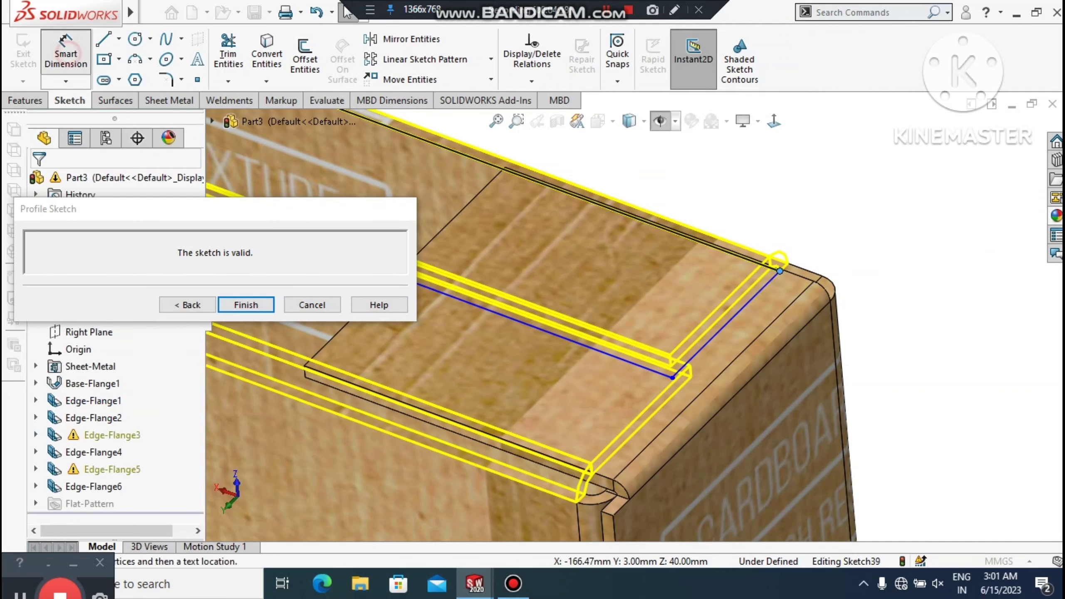
click(726, 324)
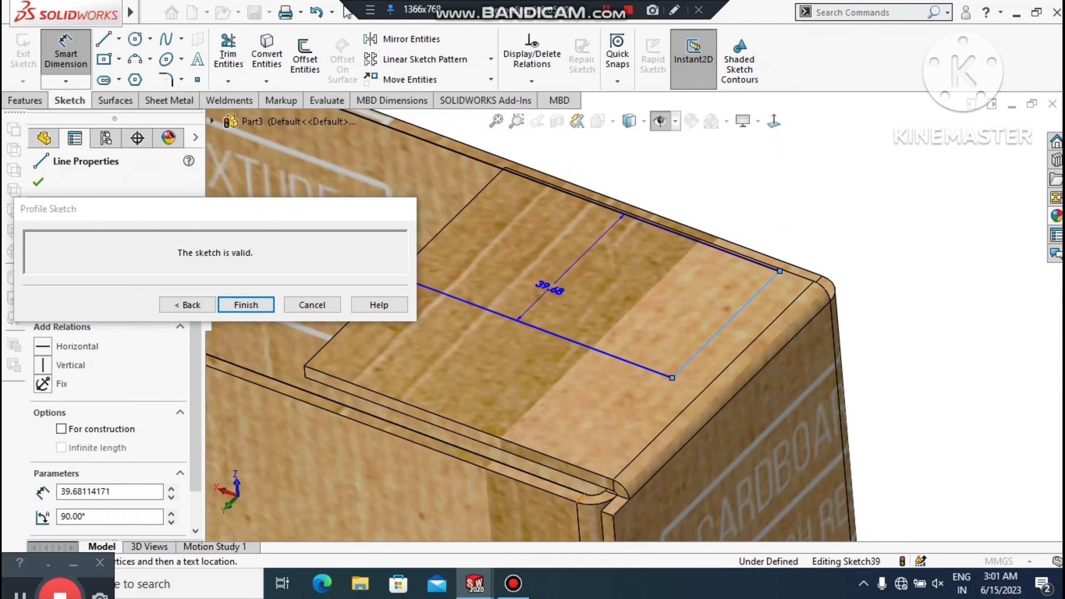
click(586, 495)
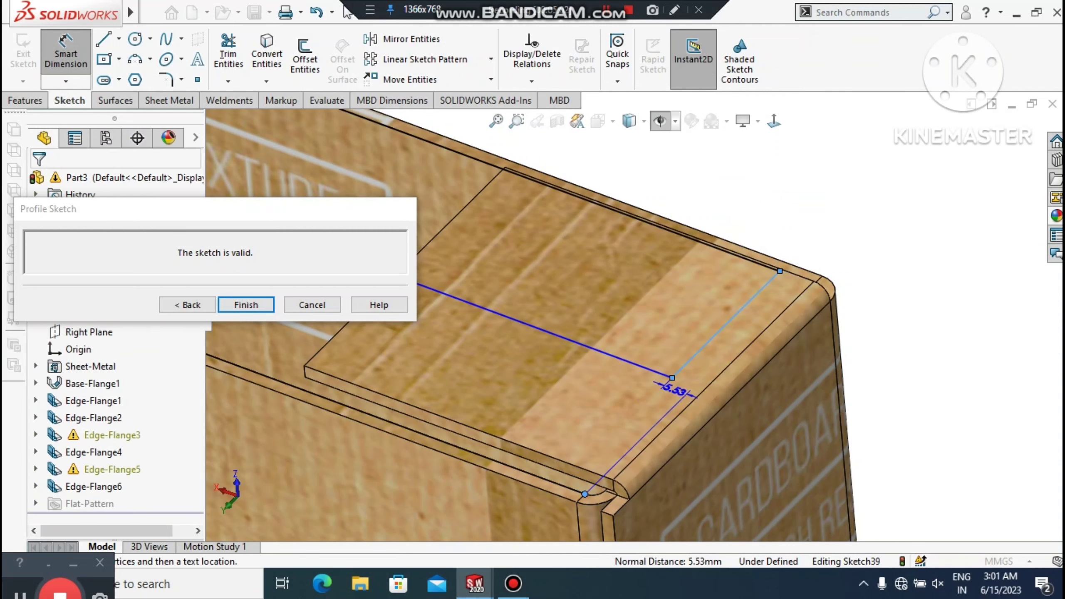
click(660, 408)
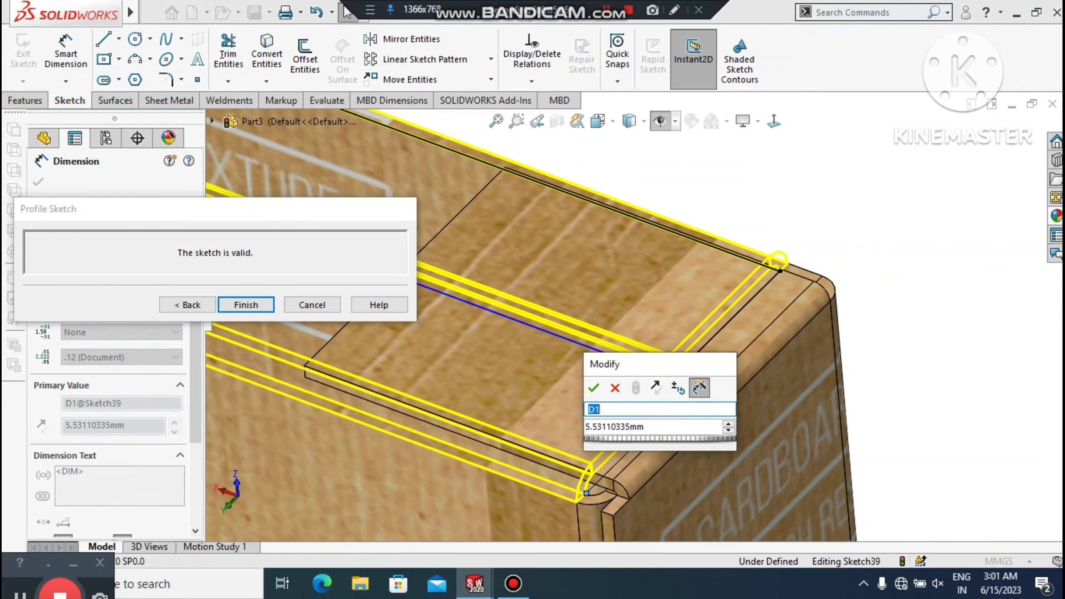
click(653, 426)
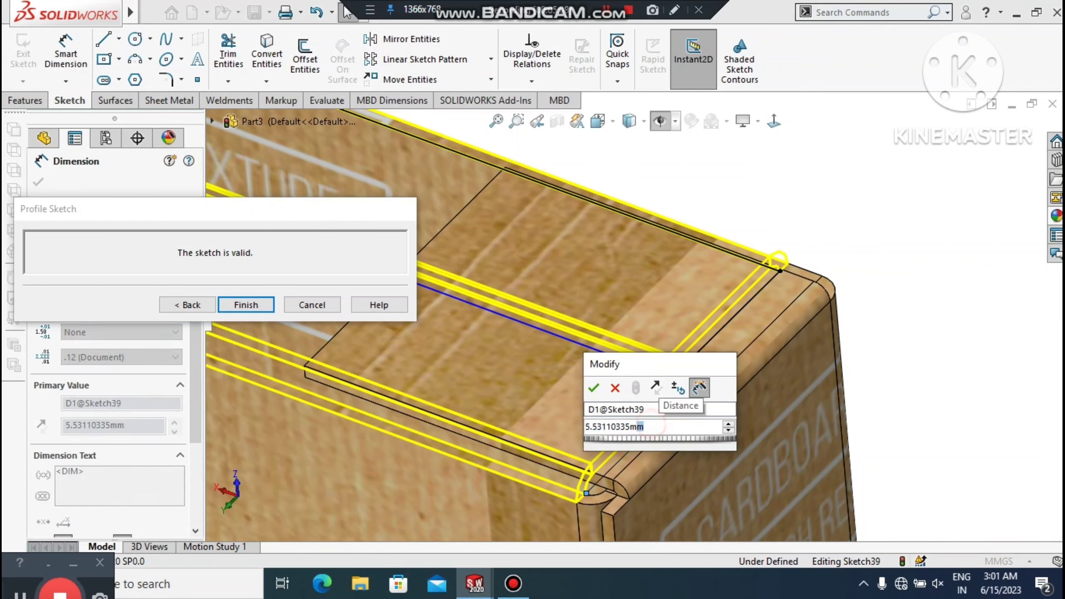
key(Escape)
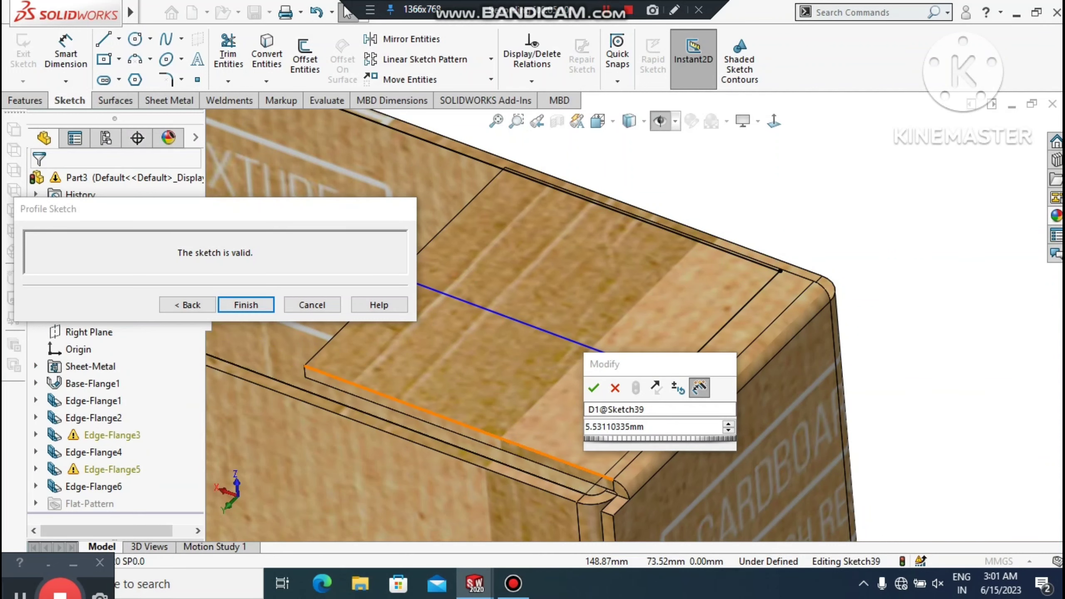
double_click(653, 424)
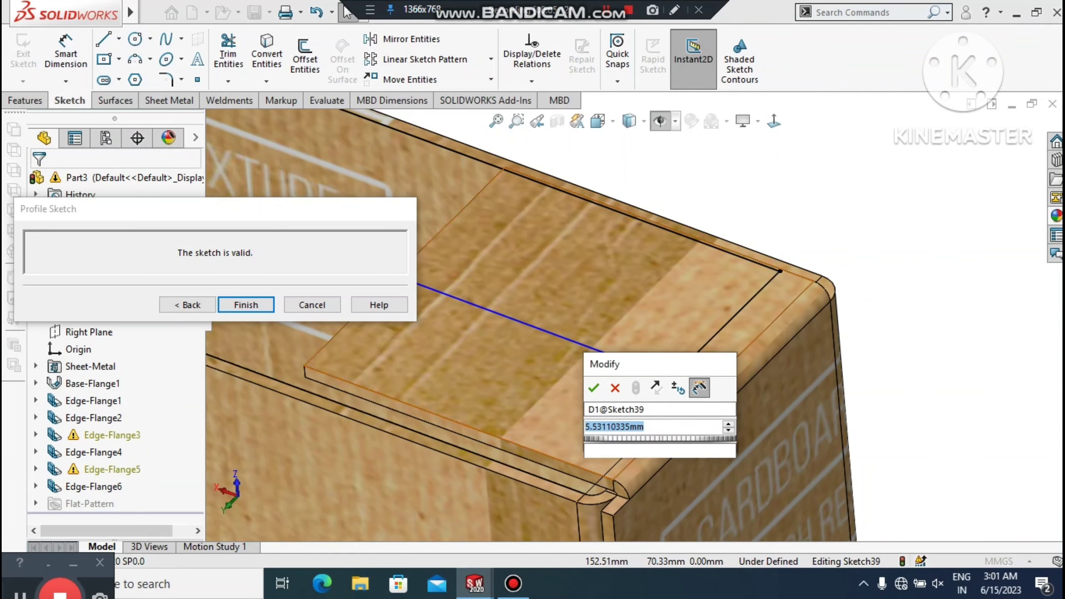
text(0)
key(Return)
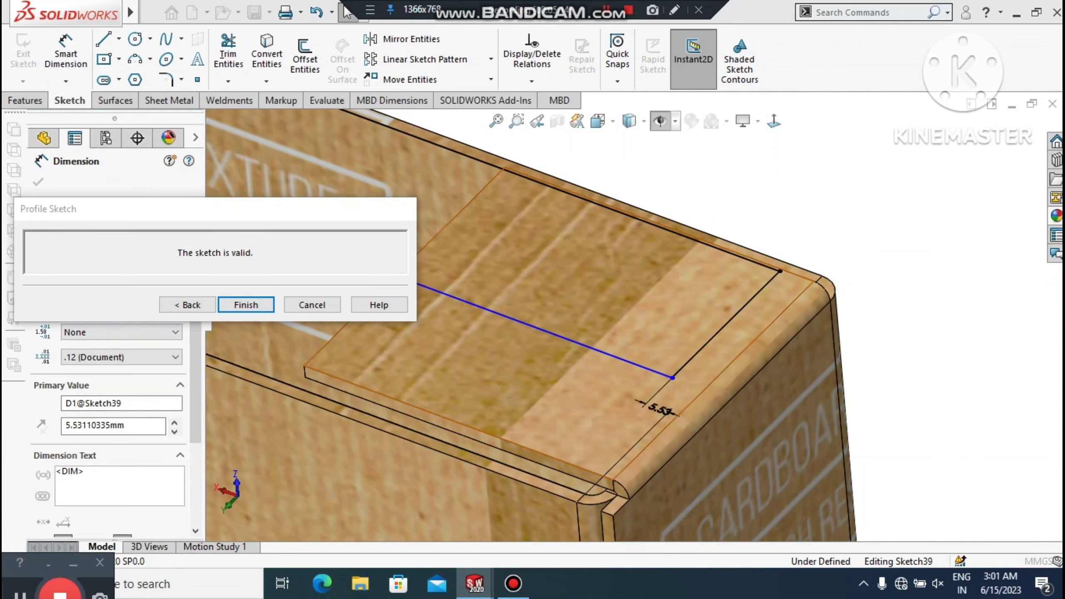
Finish the flange profile to create the long top flaps, dismiss the What's Wrong report and fit the whole box in view
click(249, 304)
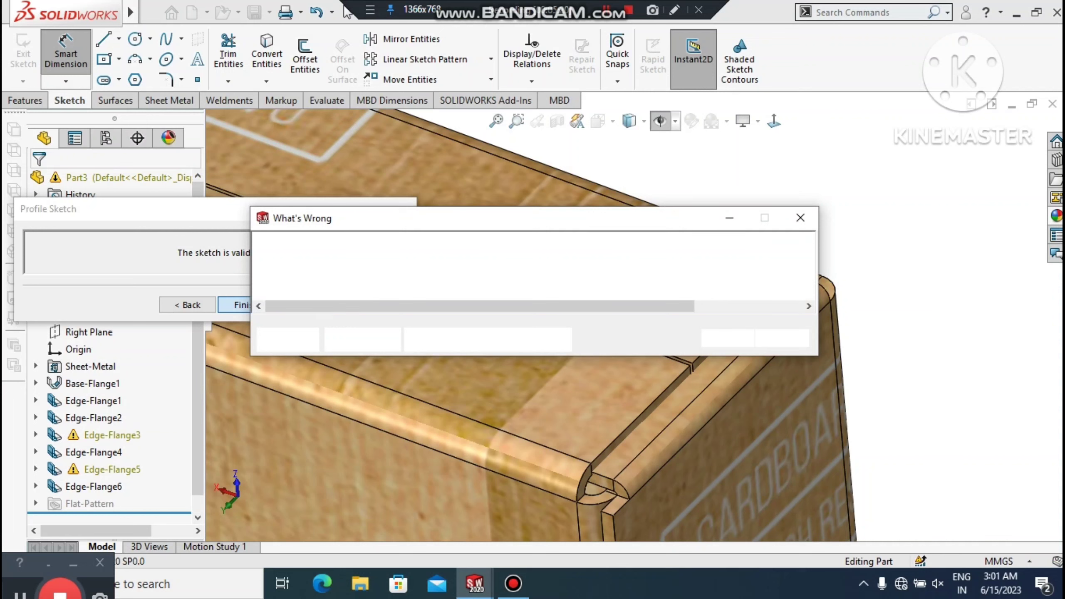
click(800, 217)
scroll(633, 314, up, 7)
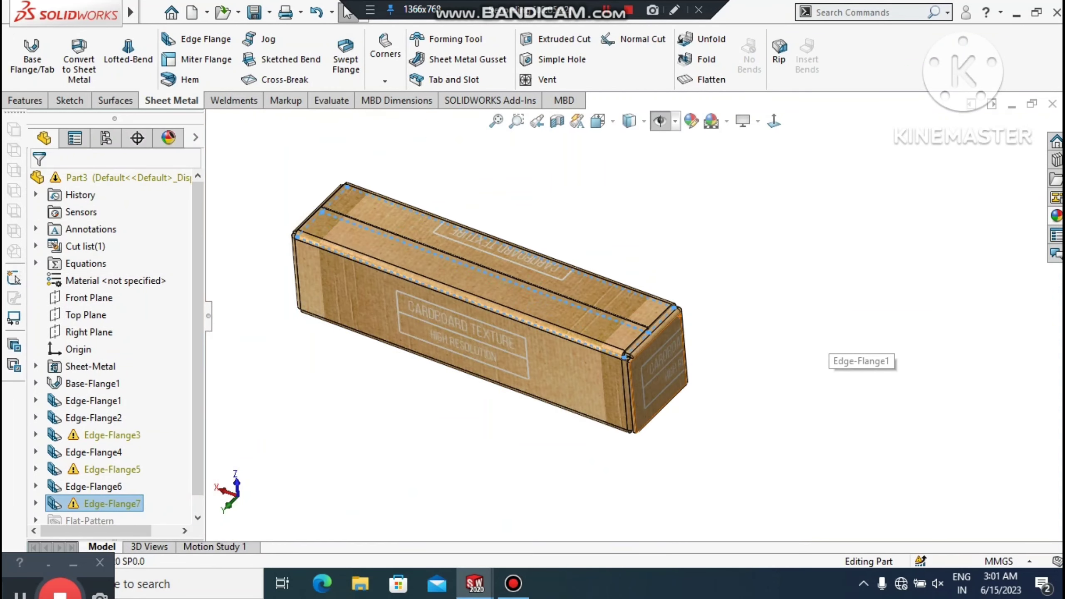
mouse_move(671, 319)
middle_down()
mouse_move(503, 201)
mouse_move(671, 311)
middle_up()
click(352, 417)
key(f)
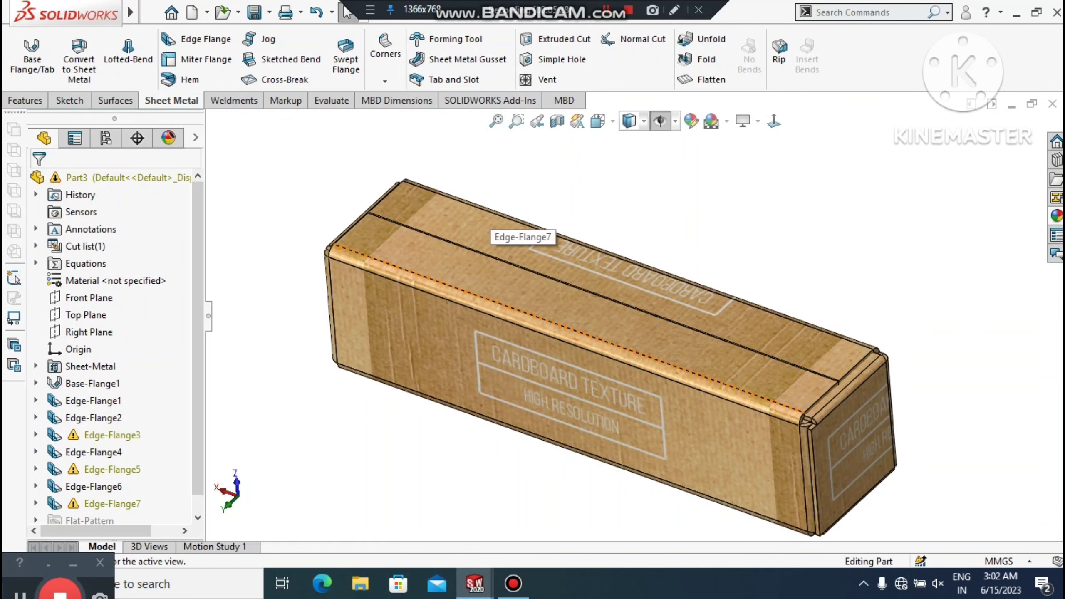
Set the display style to Shaded without edges and inspect the closed box from slightly different angles
click(633, 121)
click(628, 164)
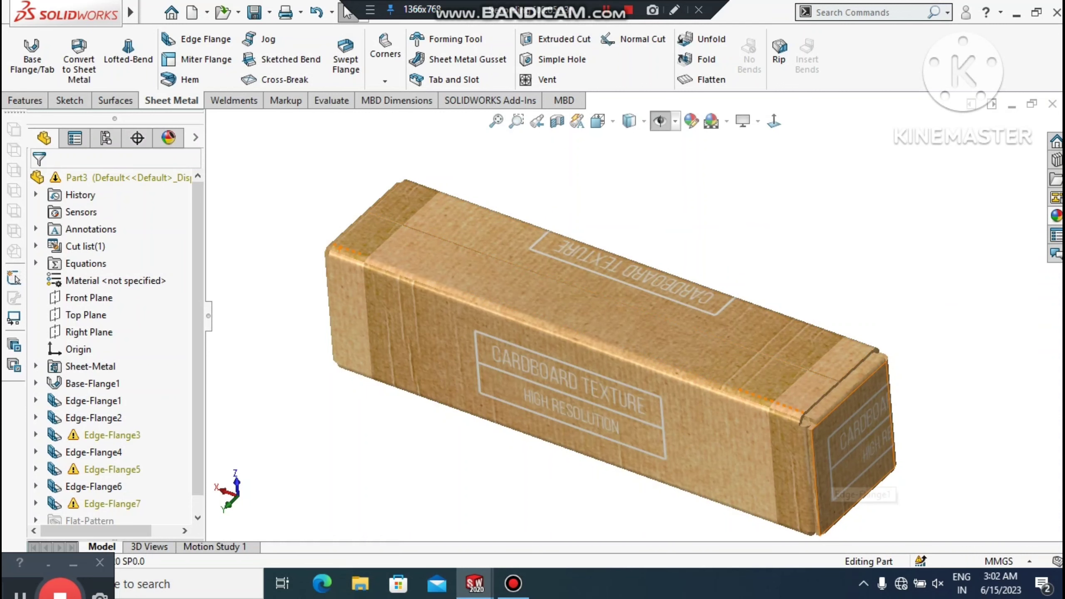
middle_drag(503, 356, 537, 344)
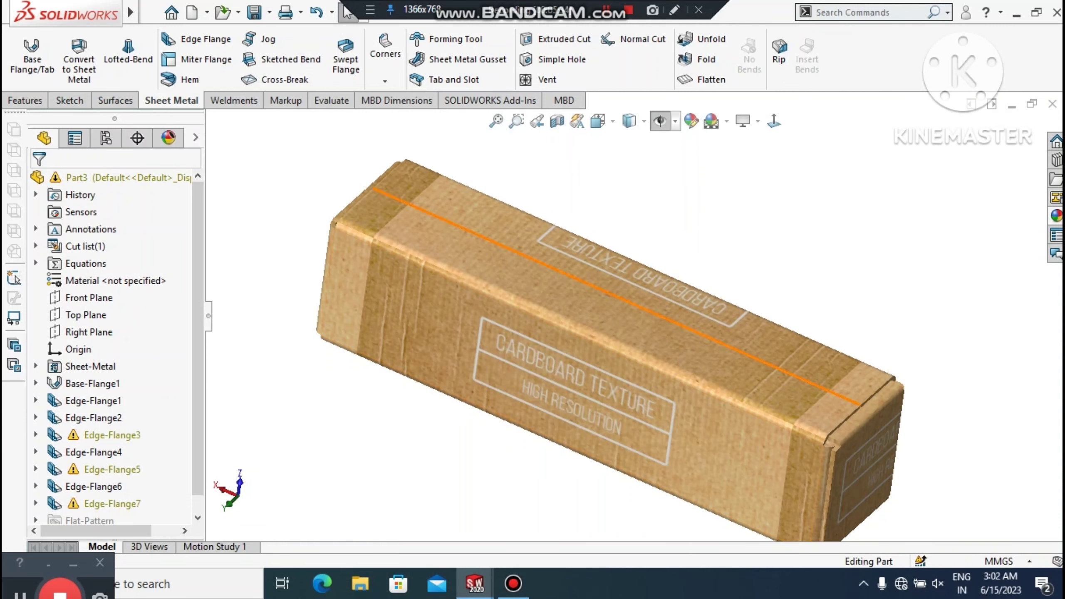
middle_click(566, 254)
click(424, 463)
middle_drag(727, 449, 709, 449)
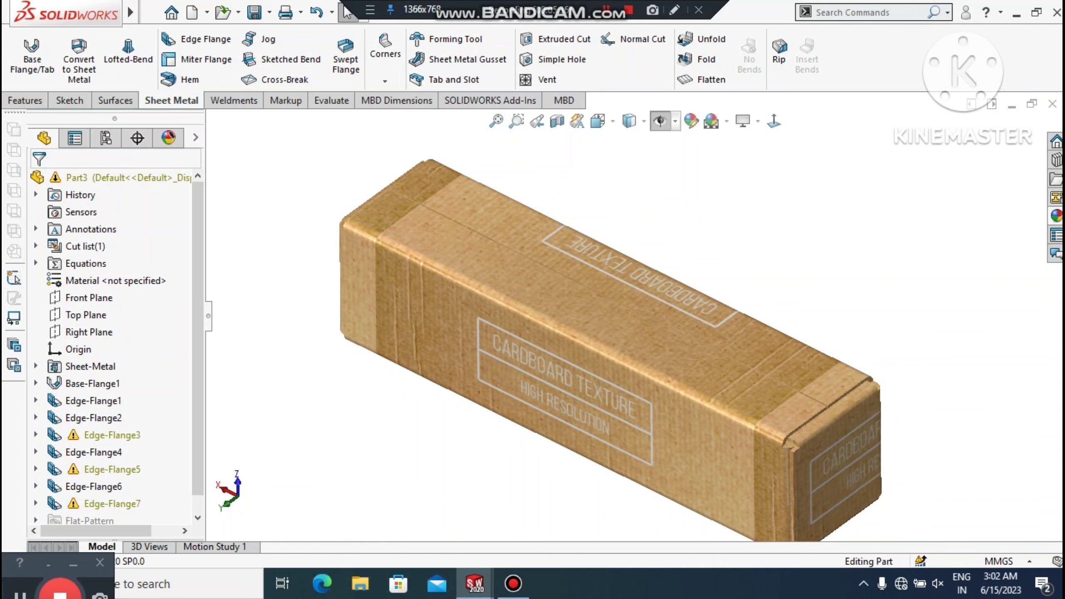
Review the angle, length and position settings of the long top flaps' edge flange, accept the feature and dismiss the What's Wrong report
scroll(116, 348, down, 1)
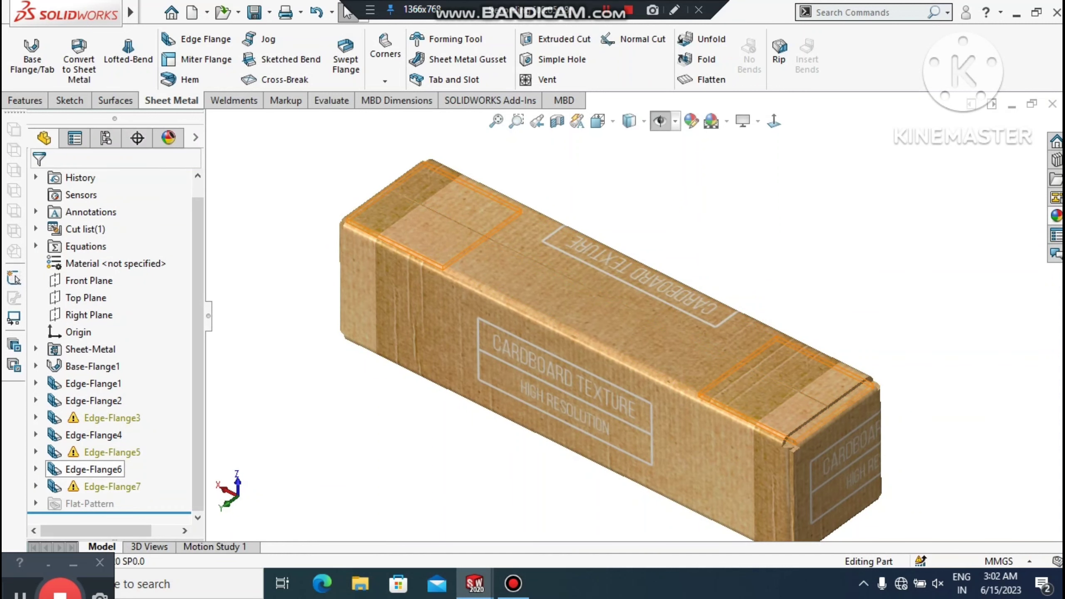
right_click(101, 486)
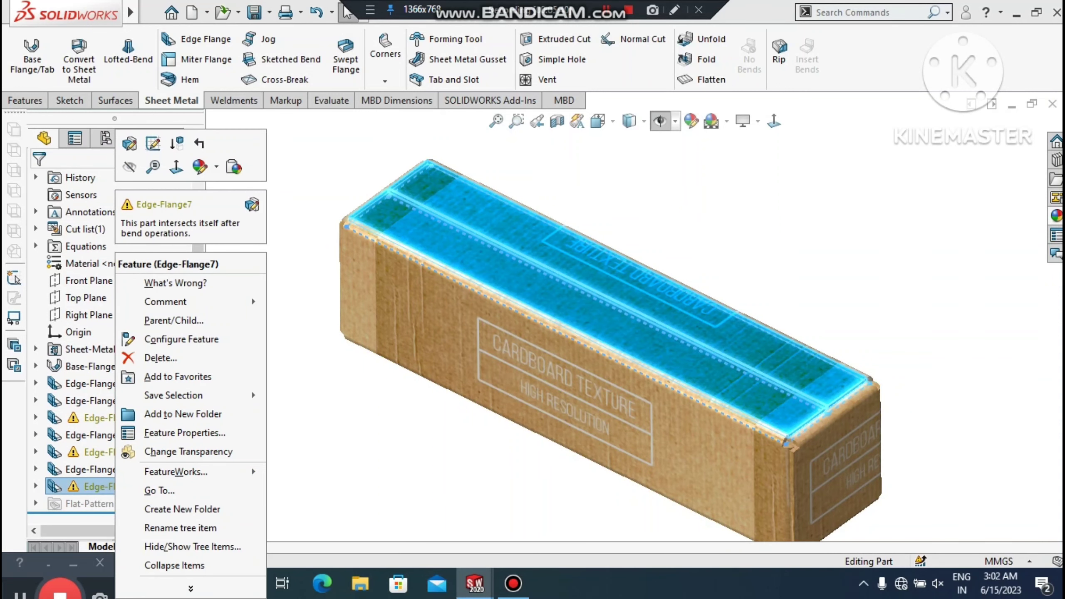
click(129, 143)
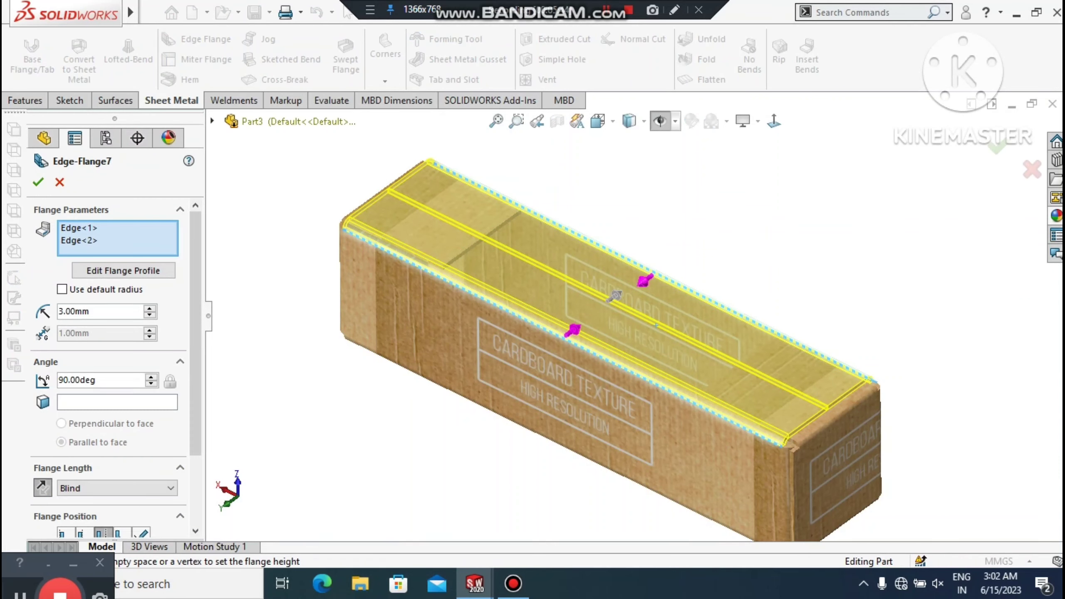
scroll(109, 369, down, 5)
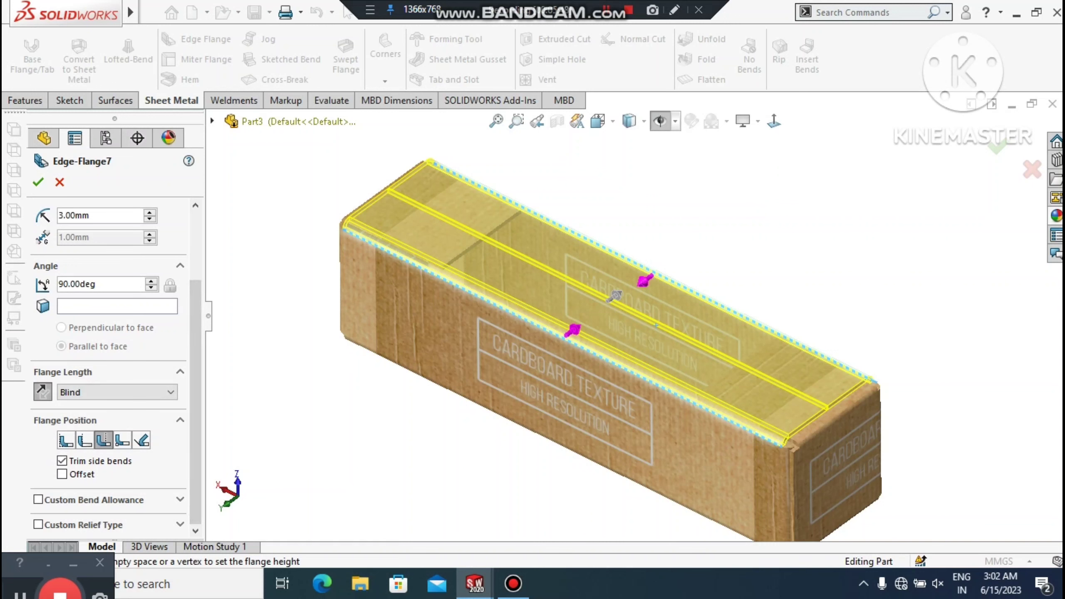
click(180, 421)
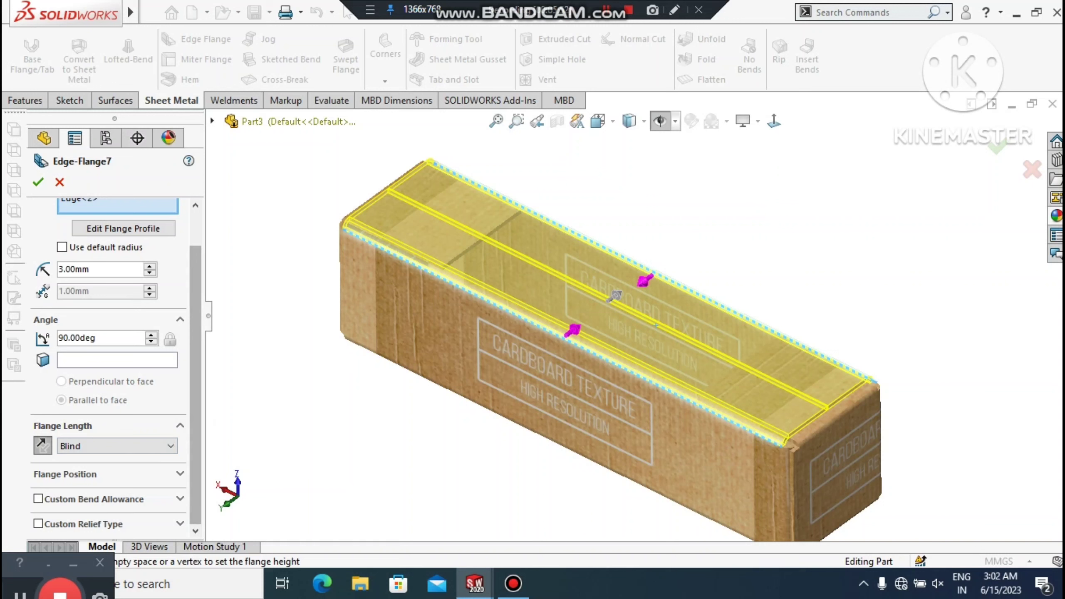
click(173, 470)
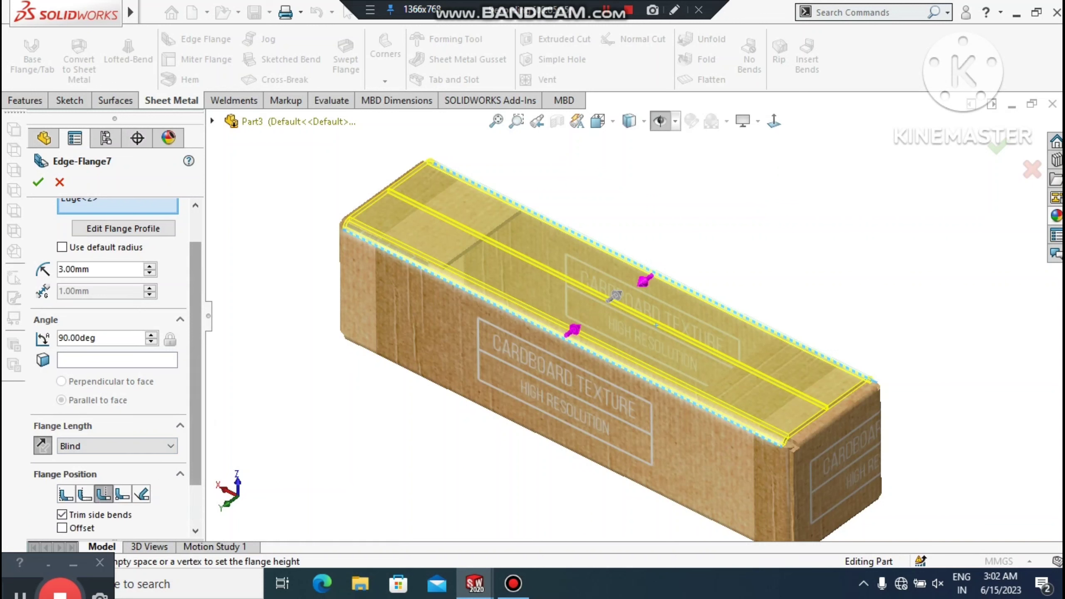
click(195, 443)
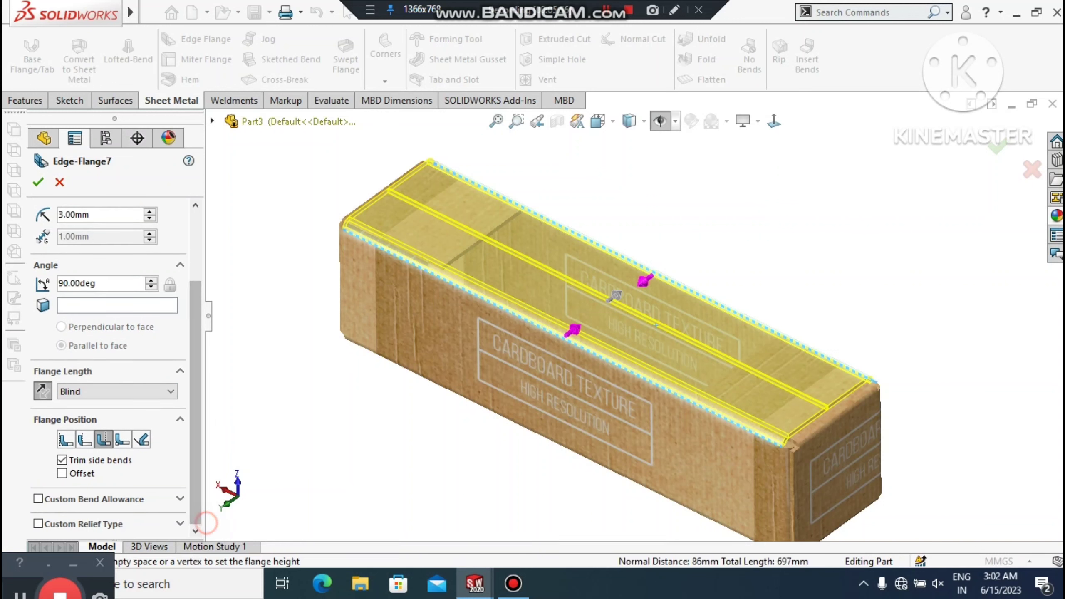
scroll(114, 335, up, 3)
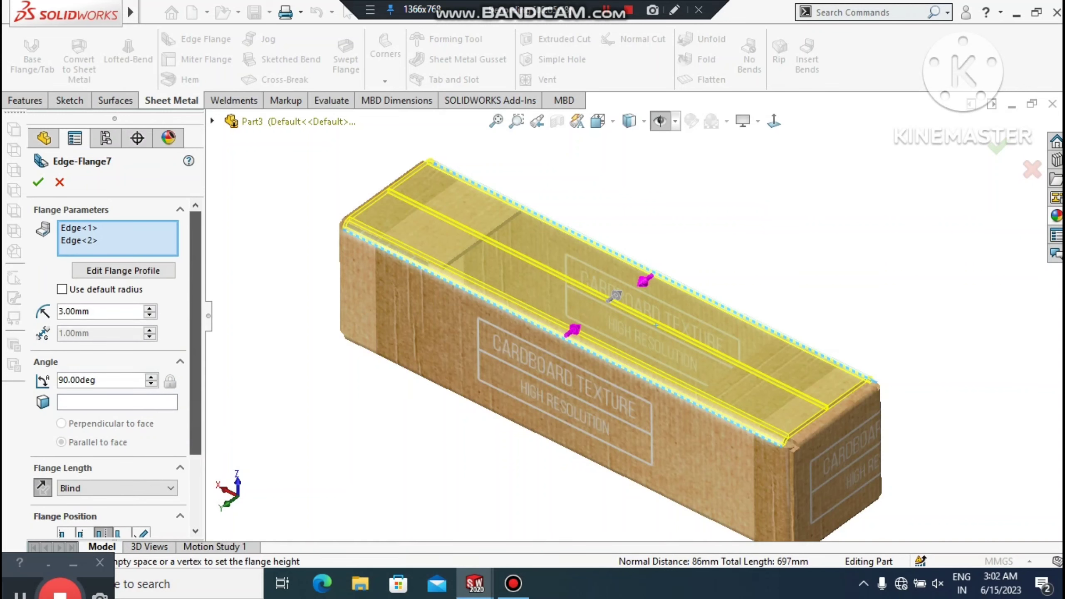
click(38, 182)
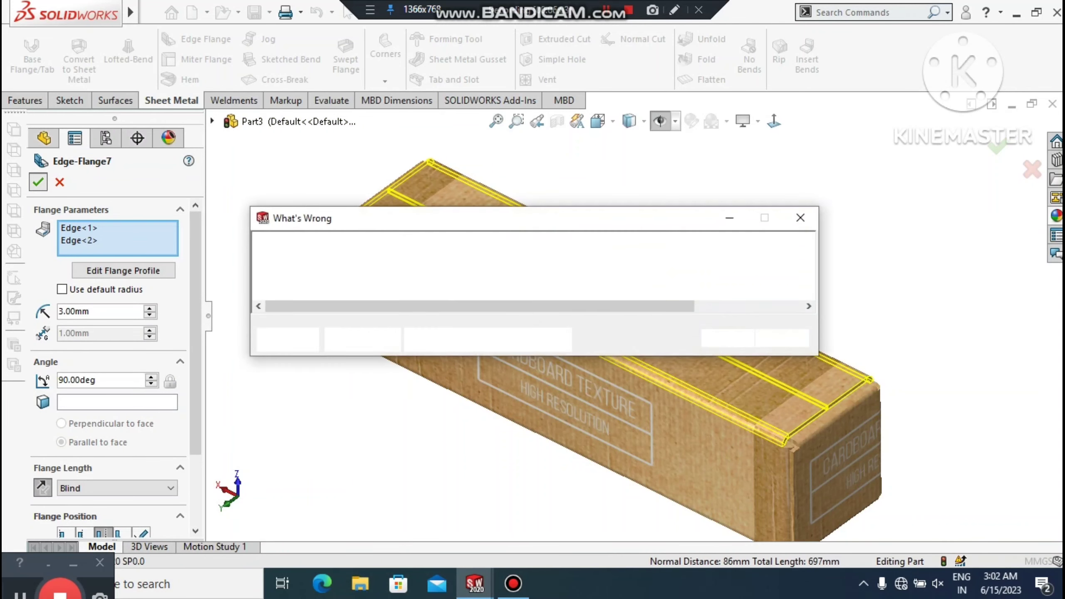
click(800, 218)
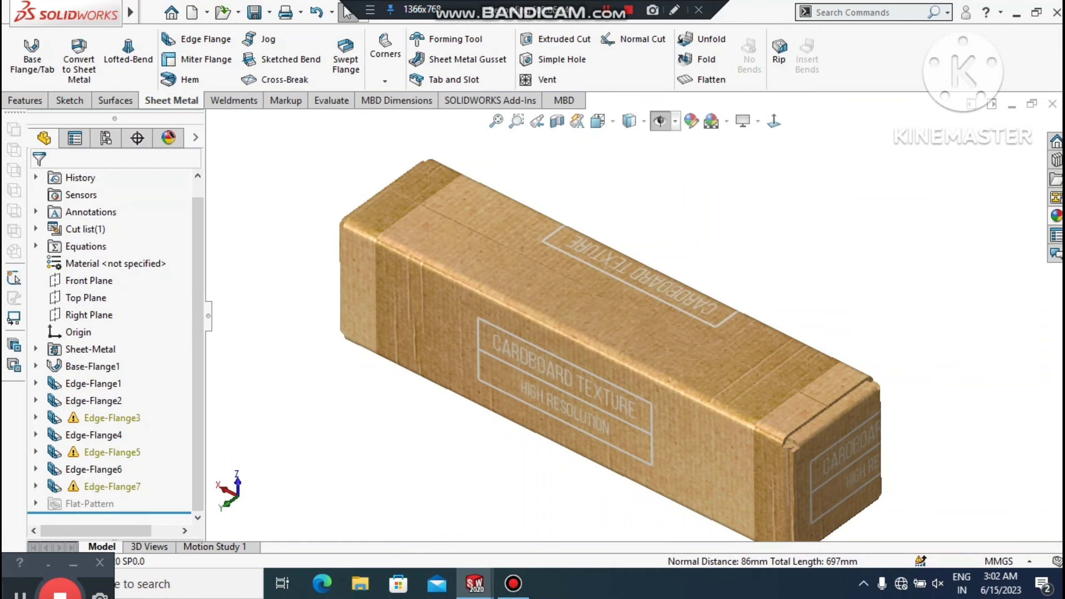
Examine the closed cardboard box's top seam, long side and end face from slightly different angles and distances
scroll(637, 320, up, 2)
middle_drag(637, 319, 593, 290)
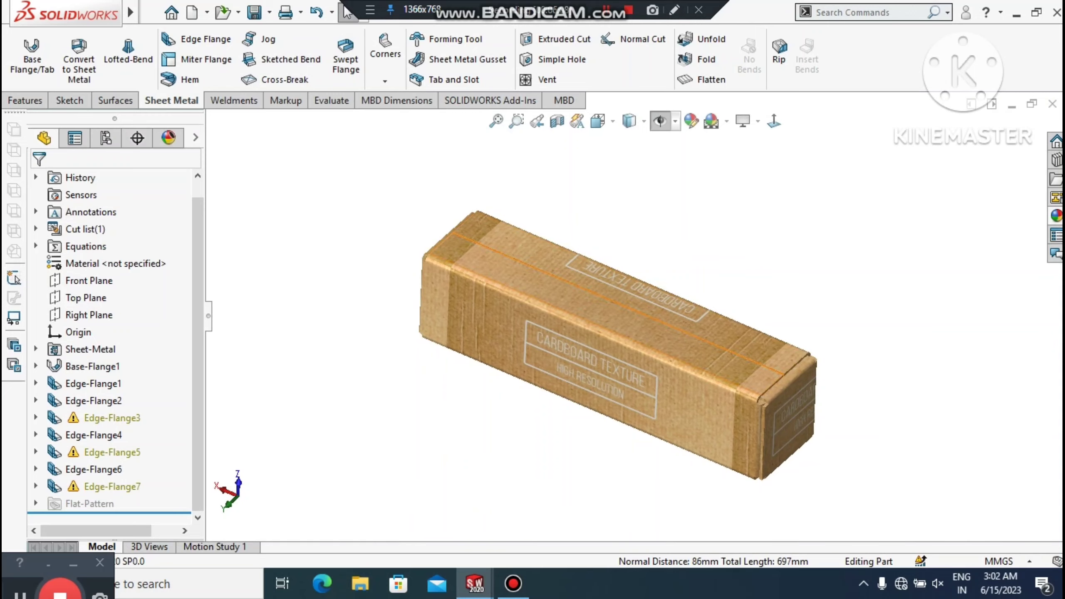
scroll(747, 348, down, 4)
scroll(746, 348, up, 3)
scroll(747, 349, down, 2)
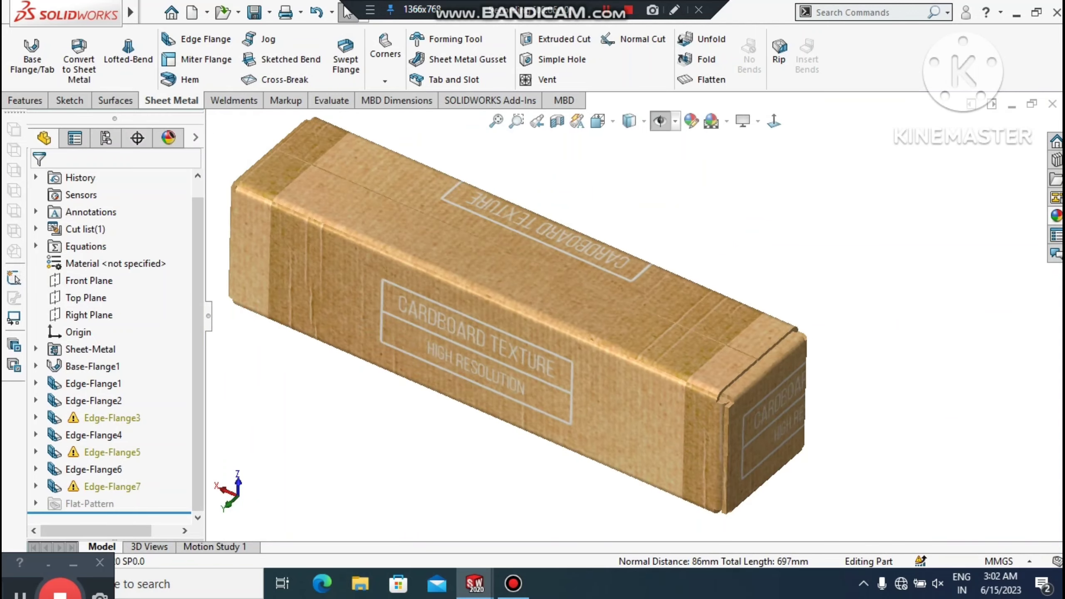
middle_drag(608, 294, 562, 284)
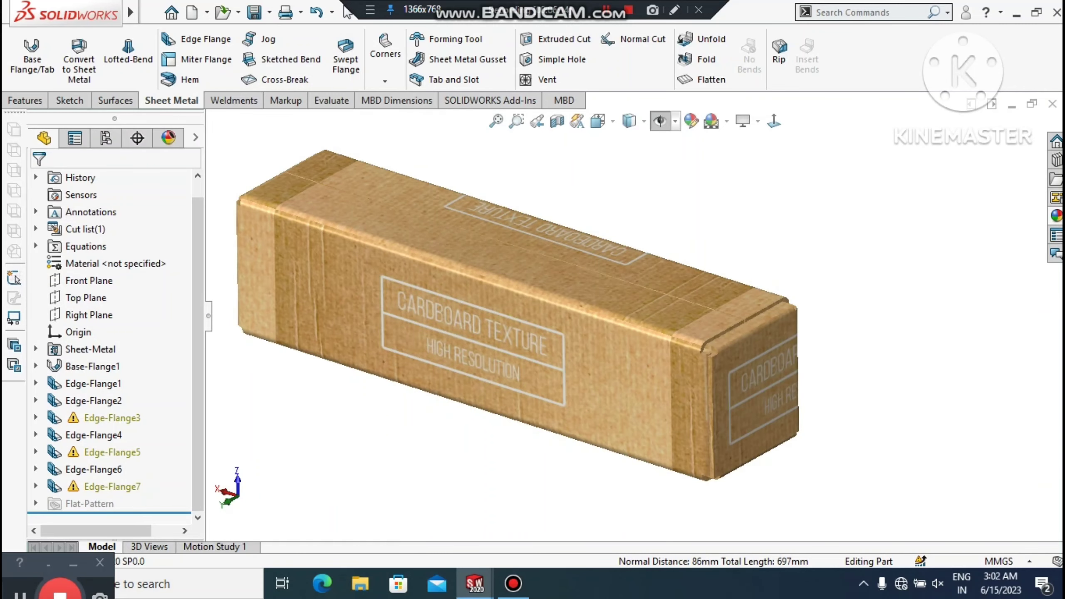
ctrl+middle_drag(254, 262, 391, 293)
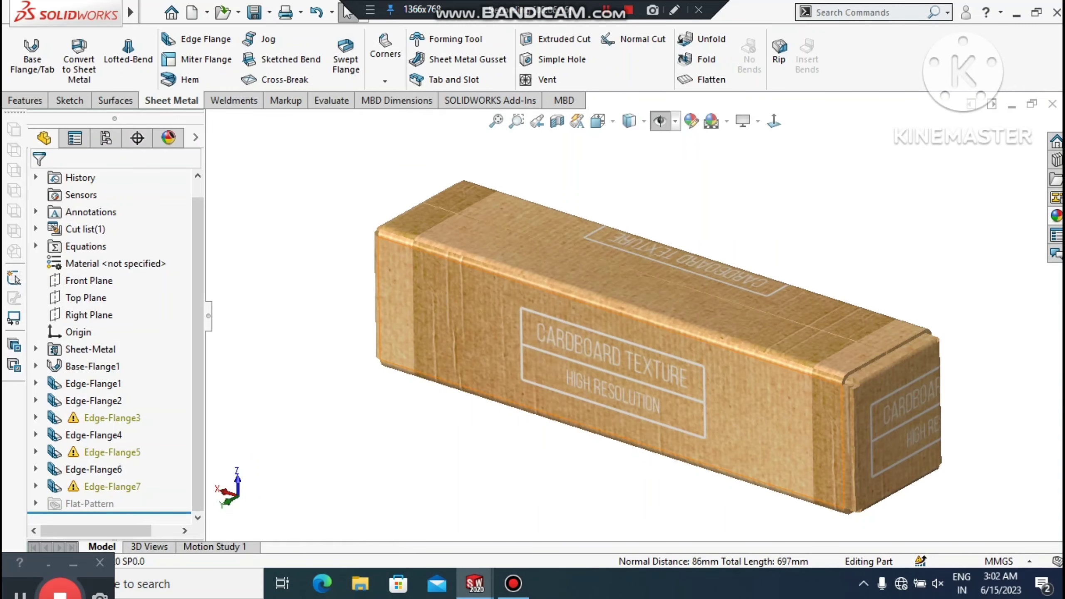
middle_drag(514, 137, 516, 164)
scroll(515, 165, up, 1)
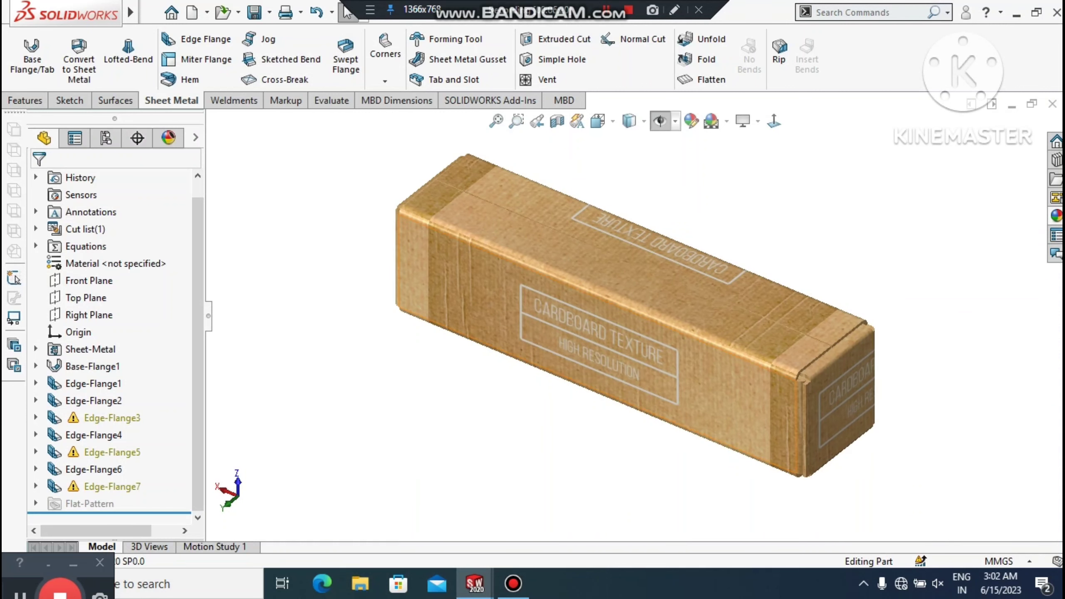
scroll(625, 273, down, 1)
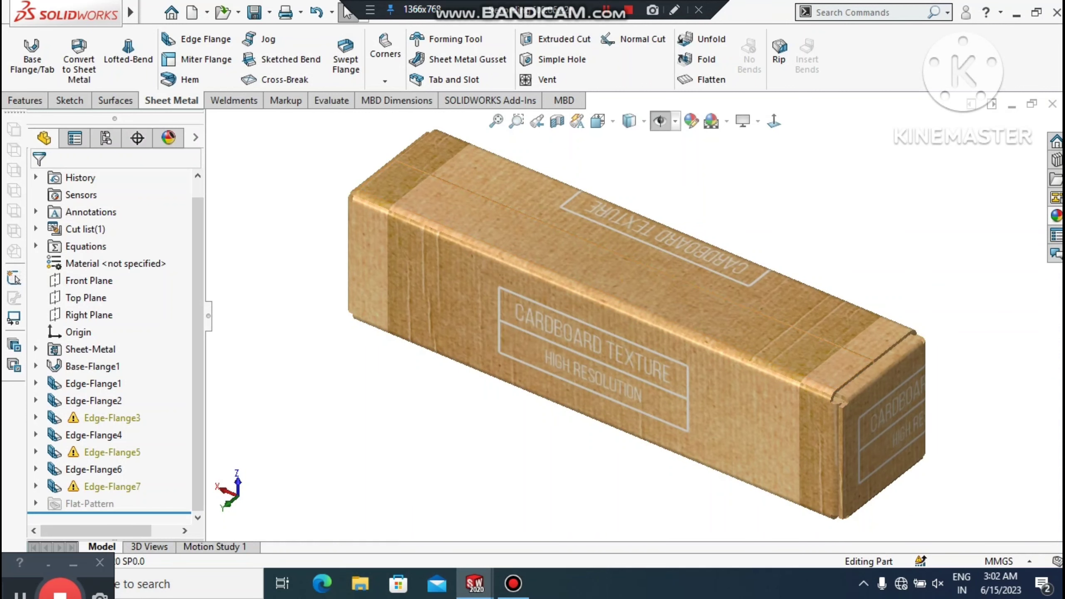